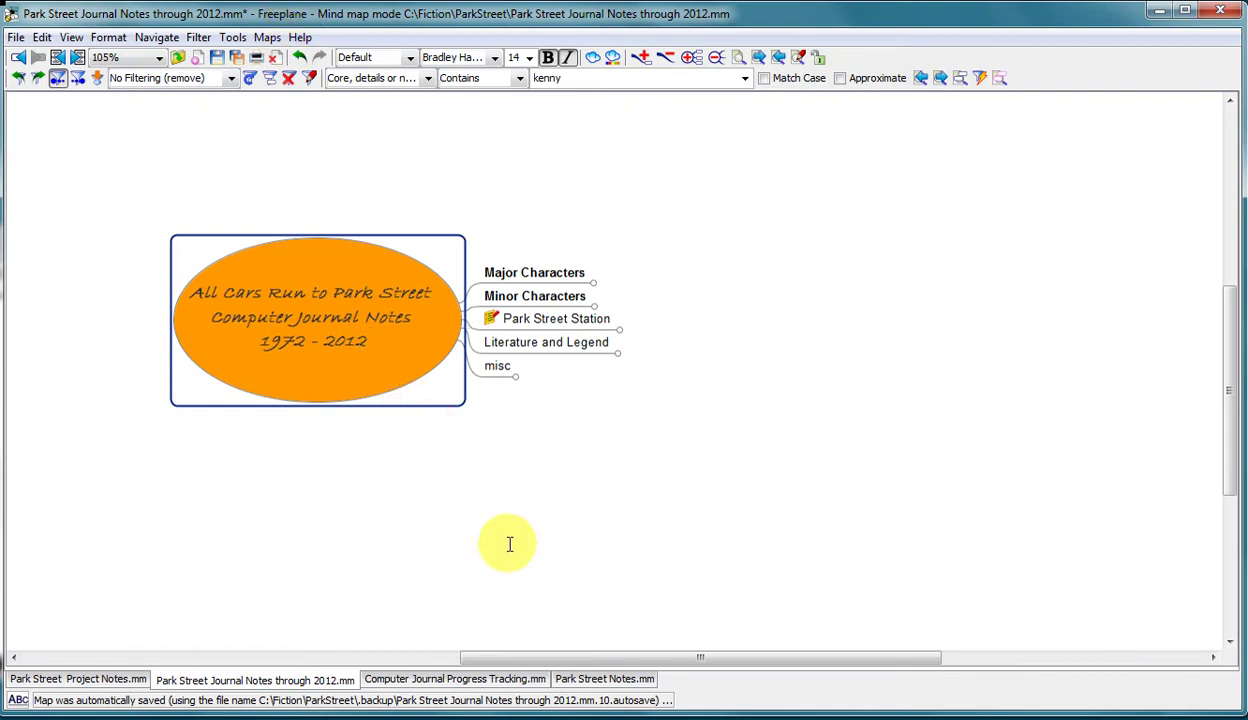
Step: Switch to Scrivener to view the manuscript's chapter The Descent, and return to the Freeplane mind map
key(alt+Tab)
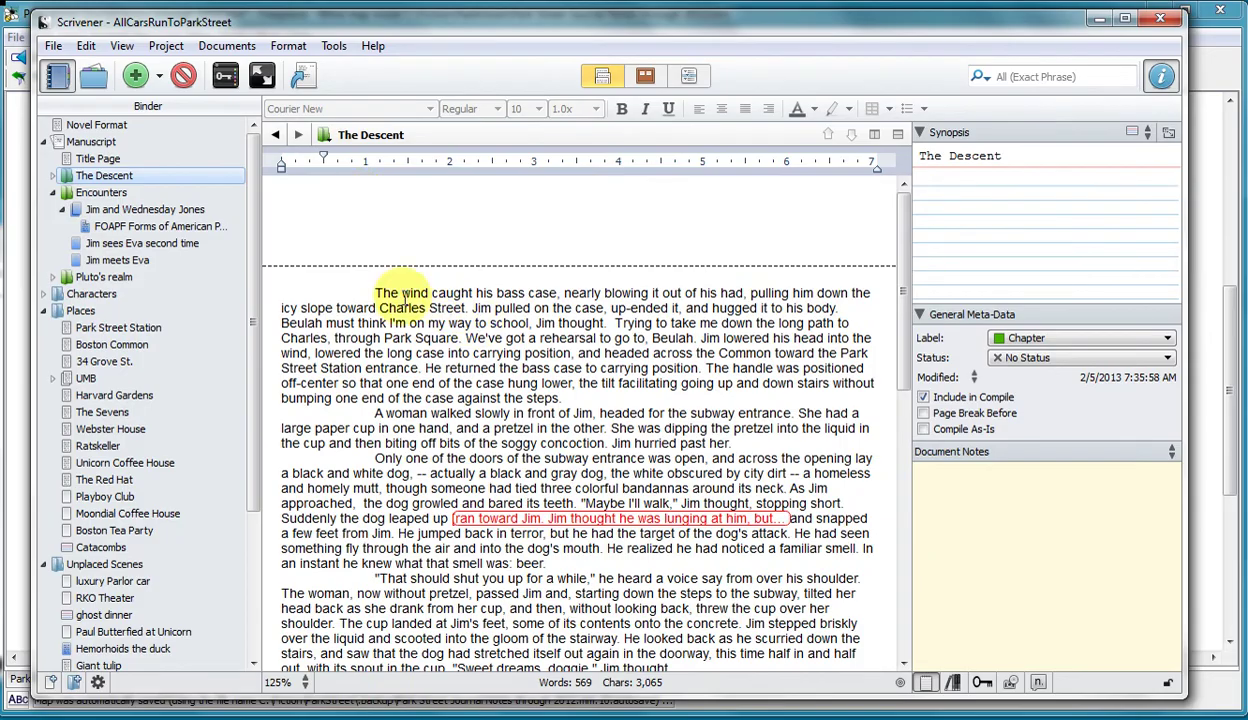
click(1098, 19)
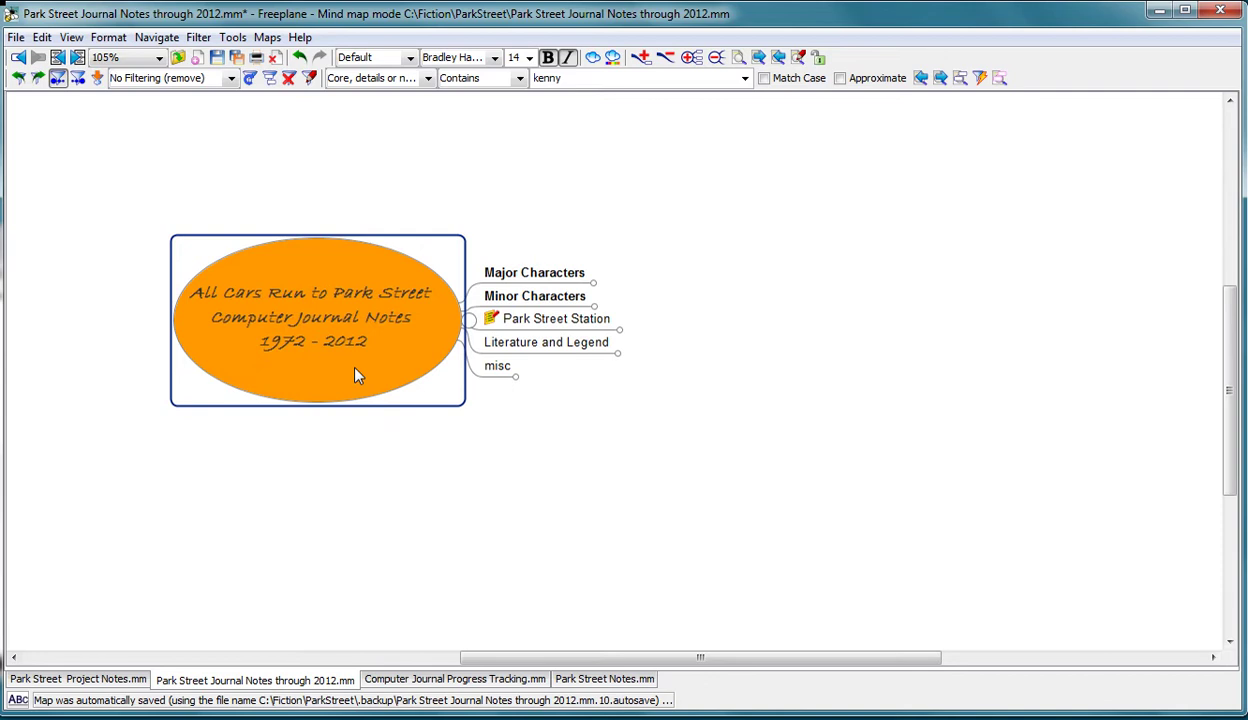
click(352, 463)
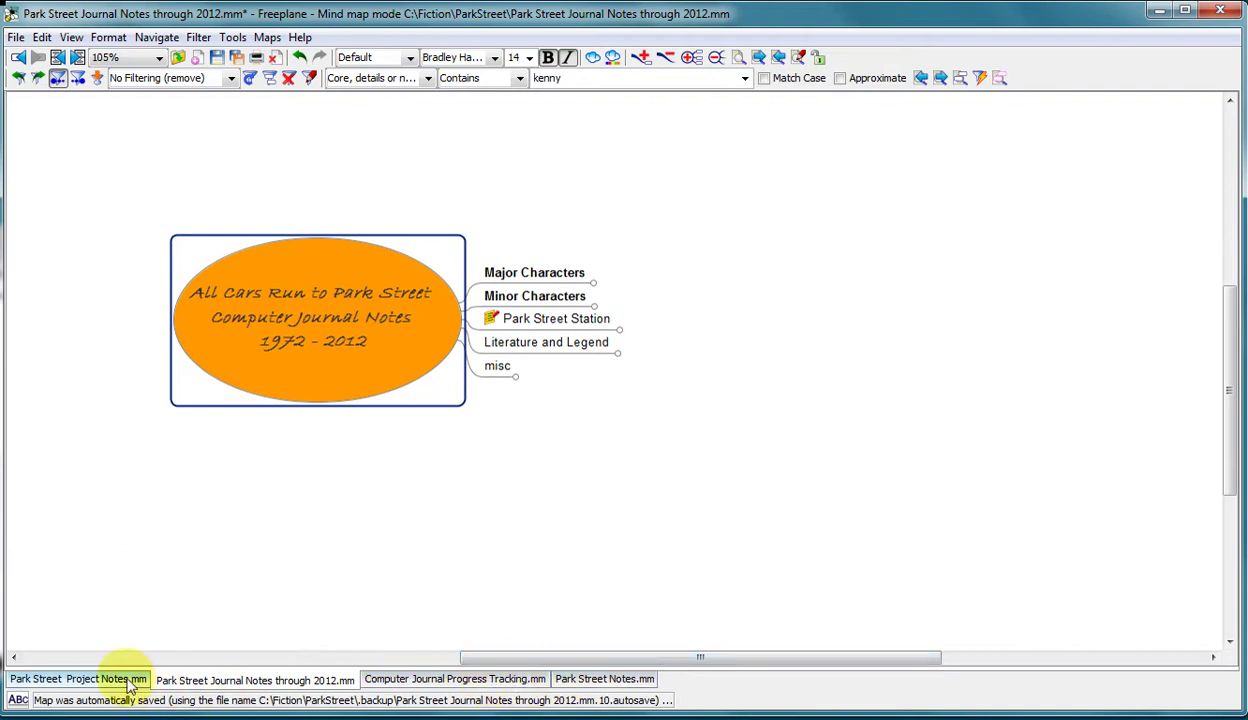
Step: Open the Computer Journal Progress Tracking map, fold node J7512 and look through the list of journals
click(428, 684)
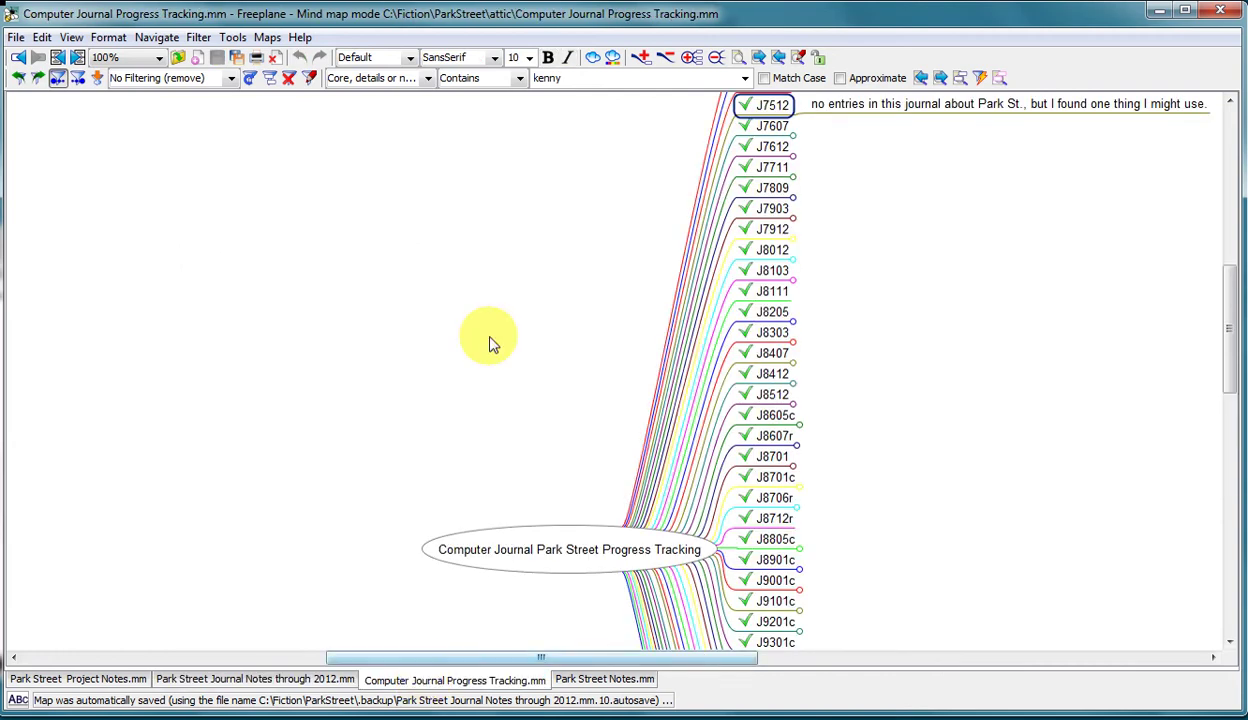
scroll(1220, 270, up, 4)
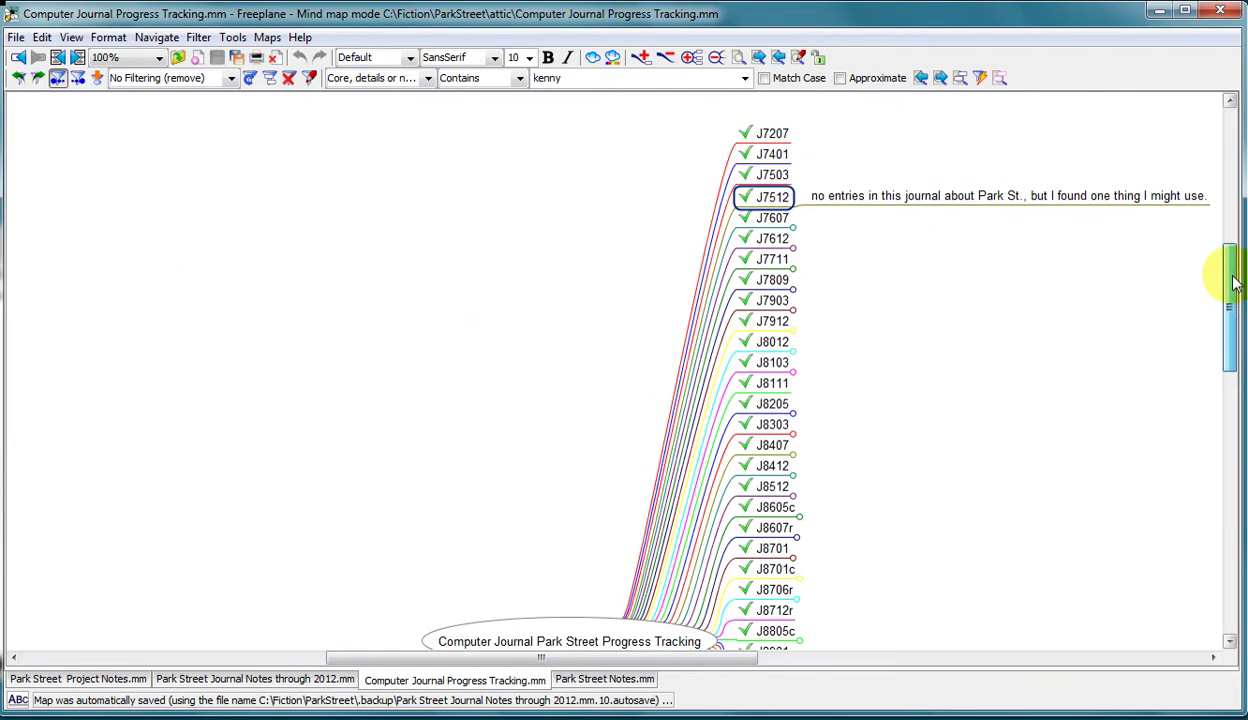
click(752, 295)
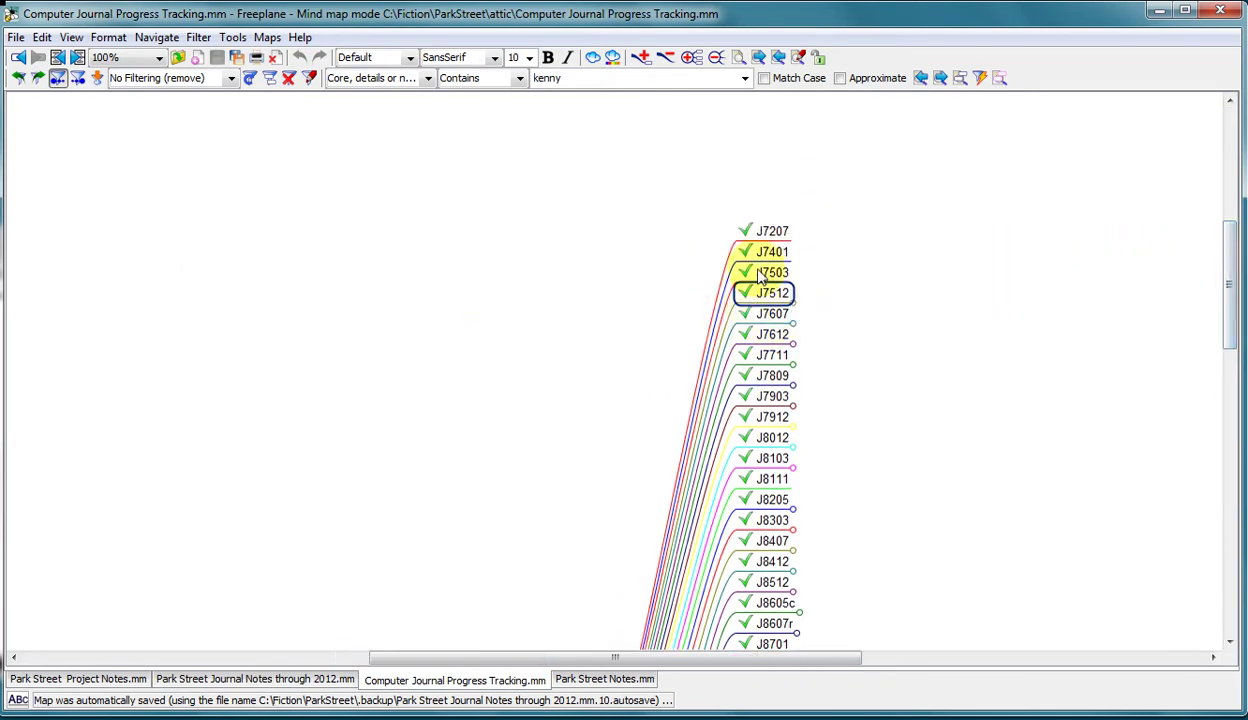
click(766, 233)
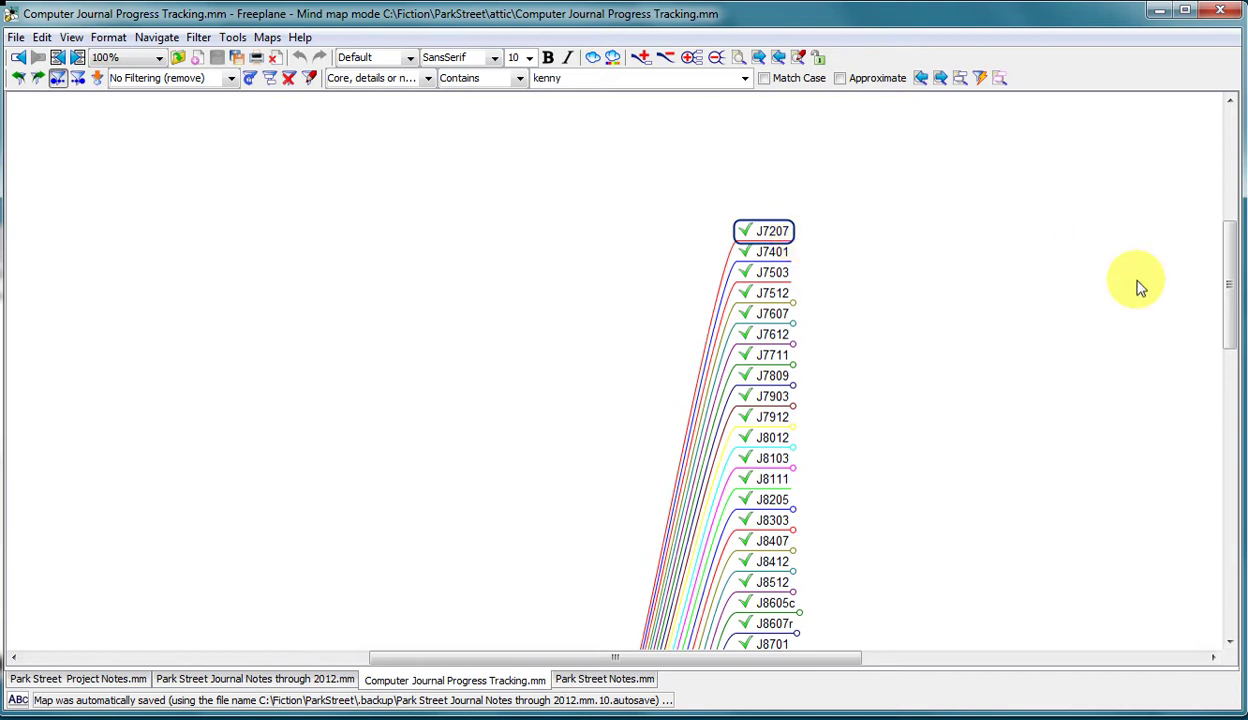
mouse_move(1235, 291)
mouse_down()
mouse_move(1232, 451)
mouse_move(1235, 291)
mouse_move(1235, 301)
mouse_up()
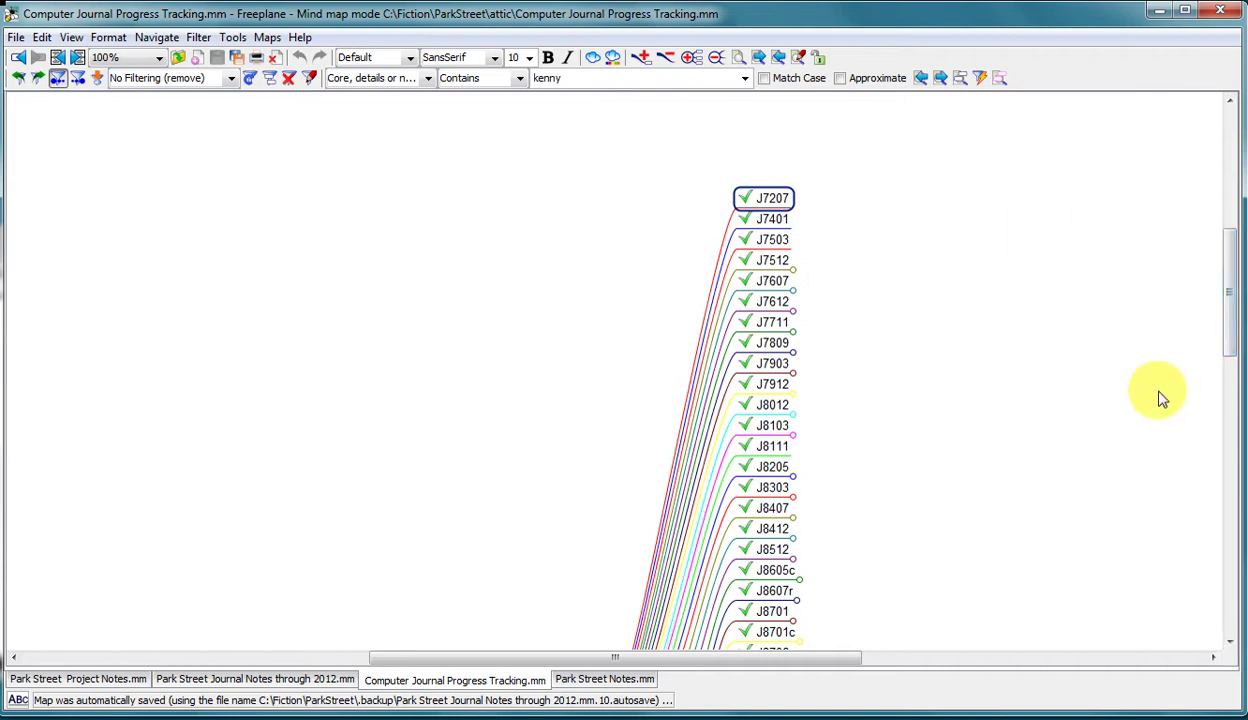
drag(1231, 290, 1231, 363)
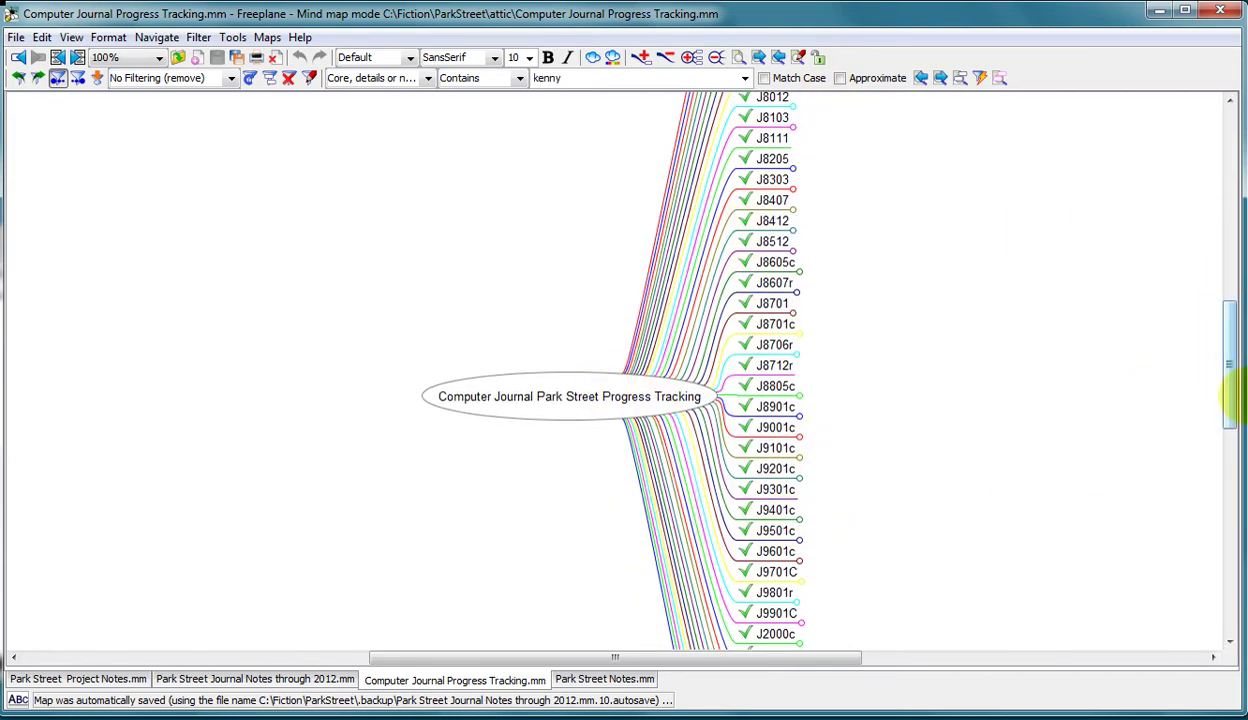
drag(1229, 382, 1231, 323)
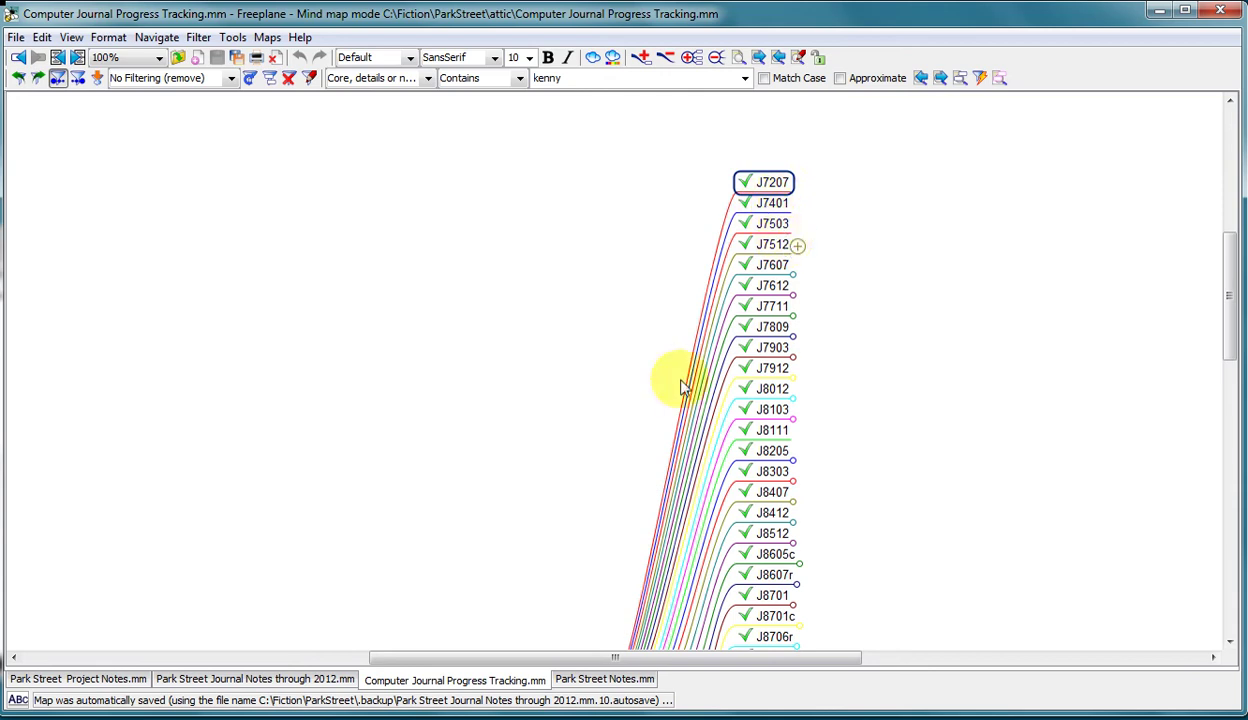
Step: Return to the Park Street Journal Notes through 2012 map and unfold Major Characters and its Jim branch
click(298, 680)
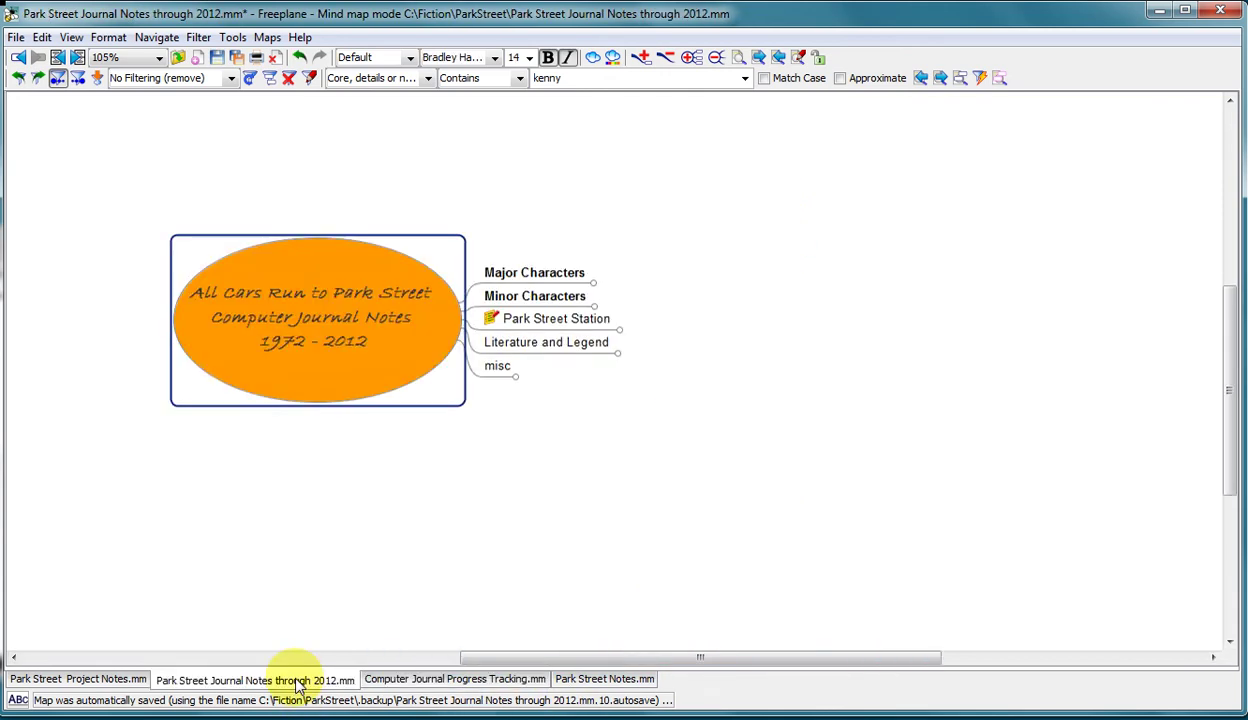
click(537, 278)
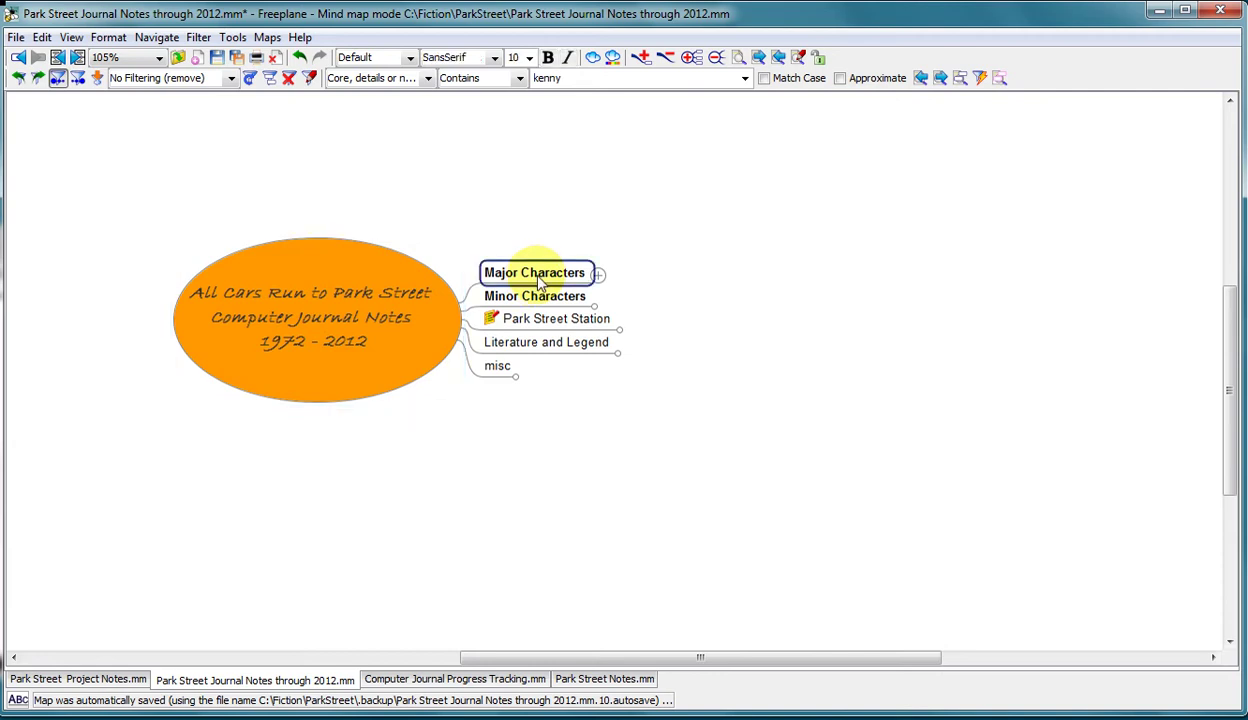
click(540, 283)
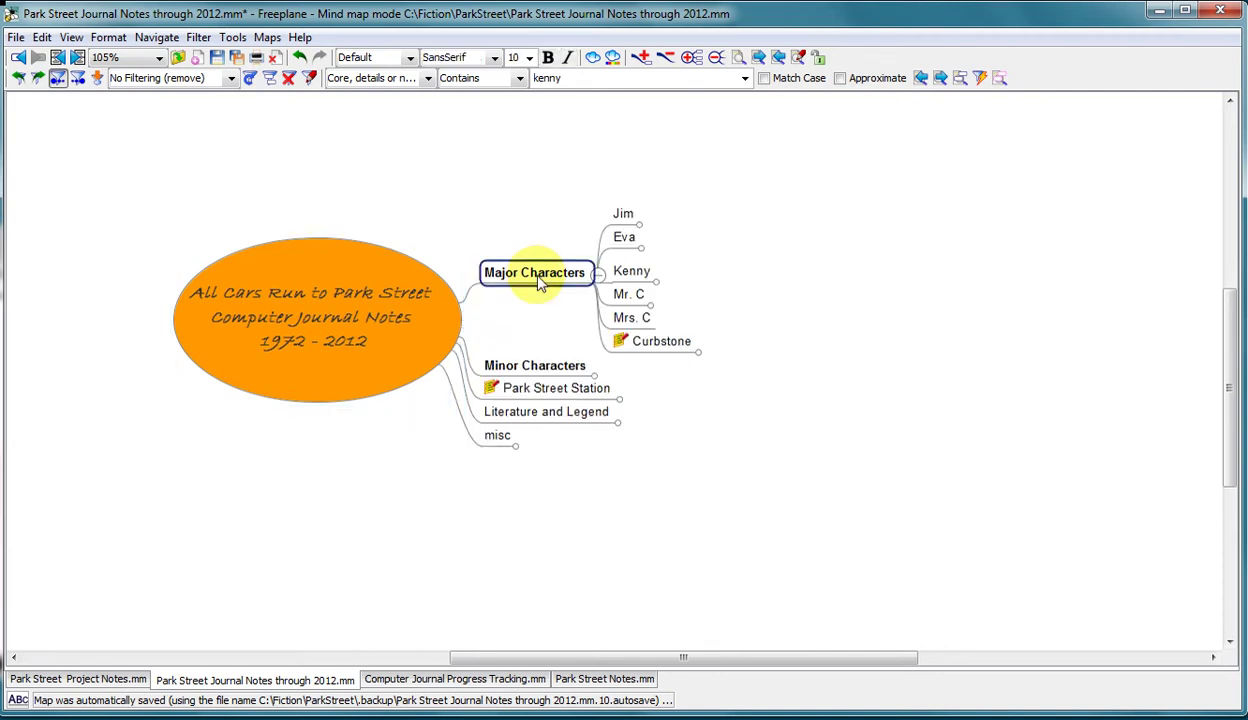
click(622, 216)
click(622, 216)
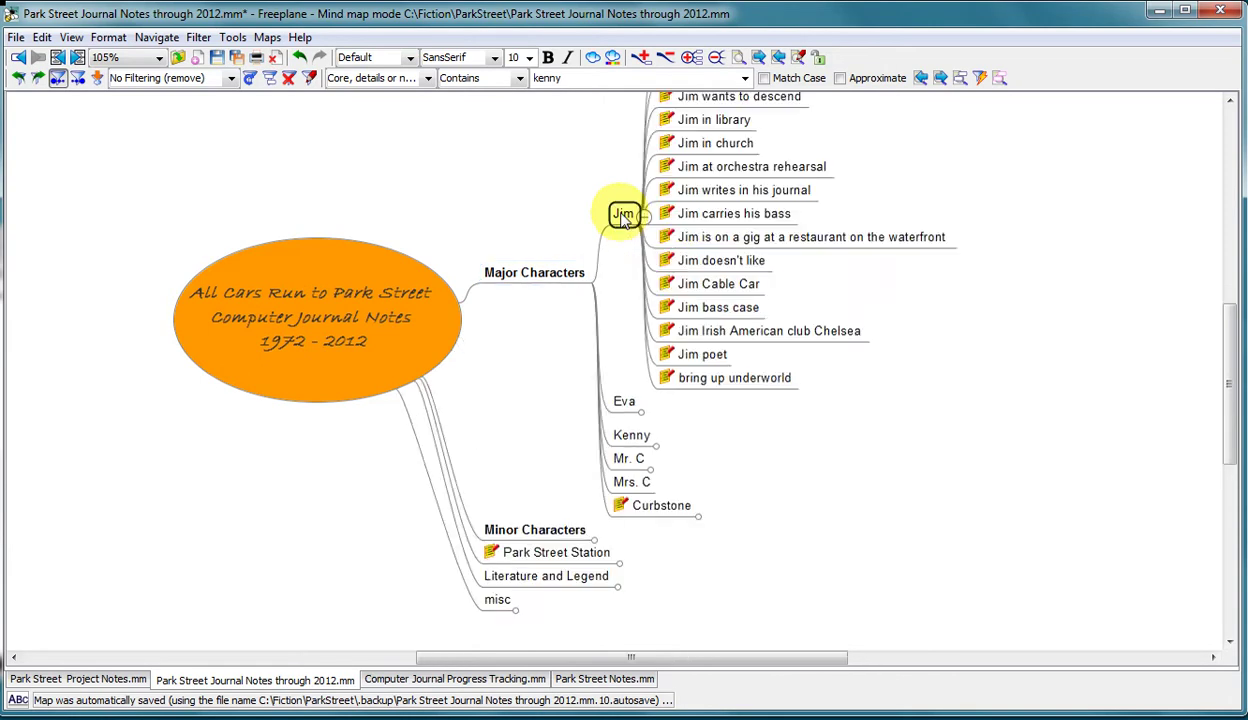
drag(1230, 380, 1231, 330)
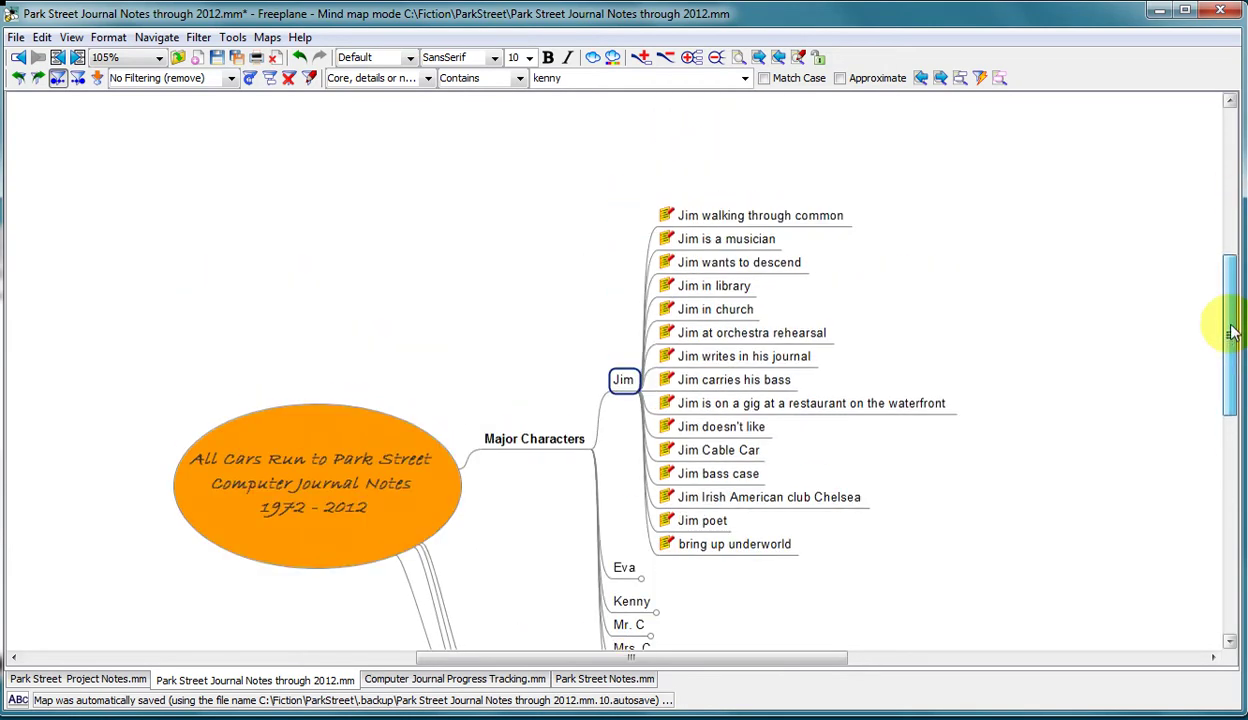
Step: Display the note attached to "Jim walking through common" and highlight its opening "**Park Street" marker
click(828, 218)
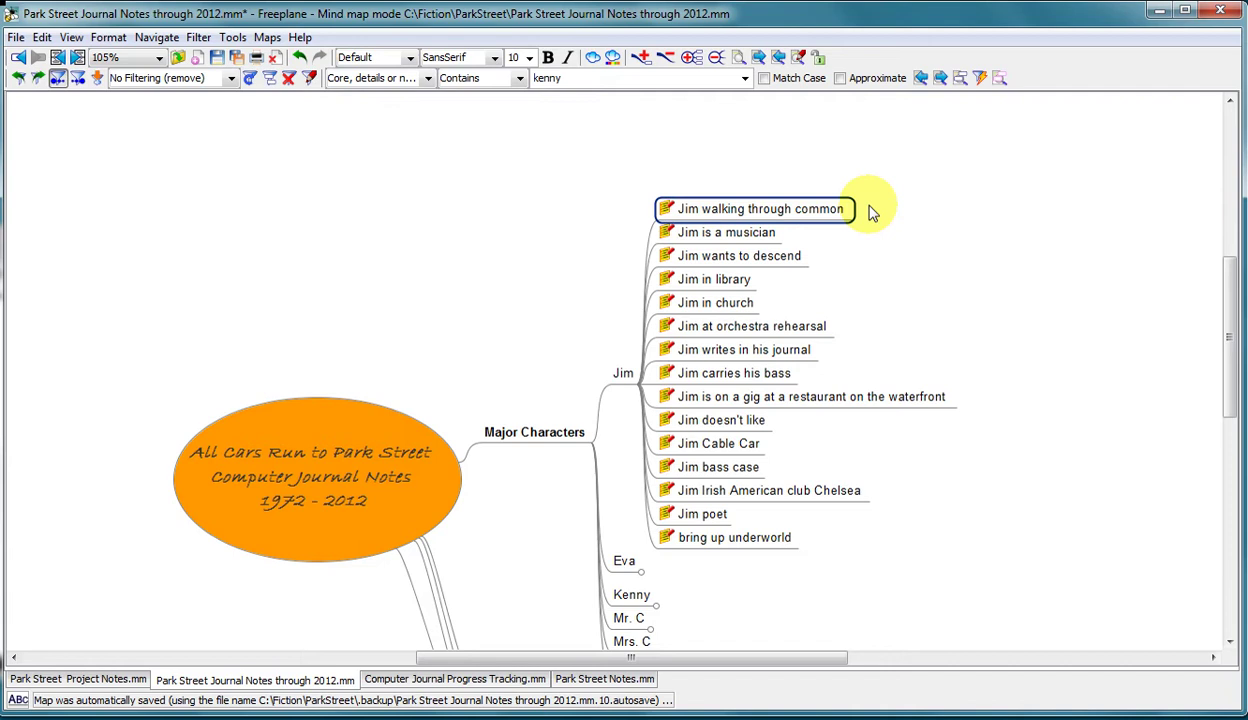
key(ctrl+greater)
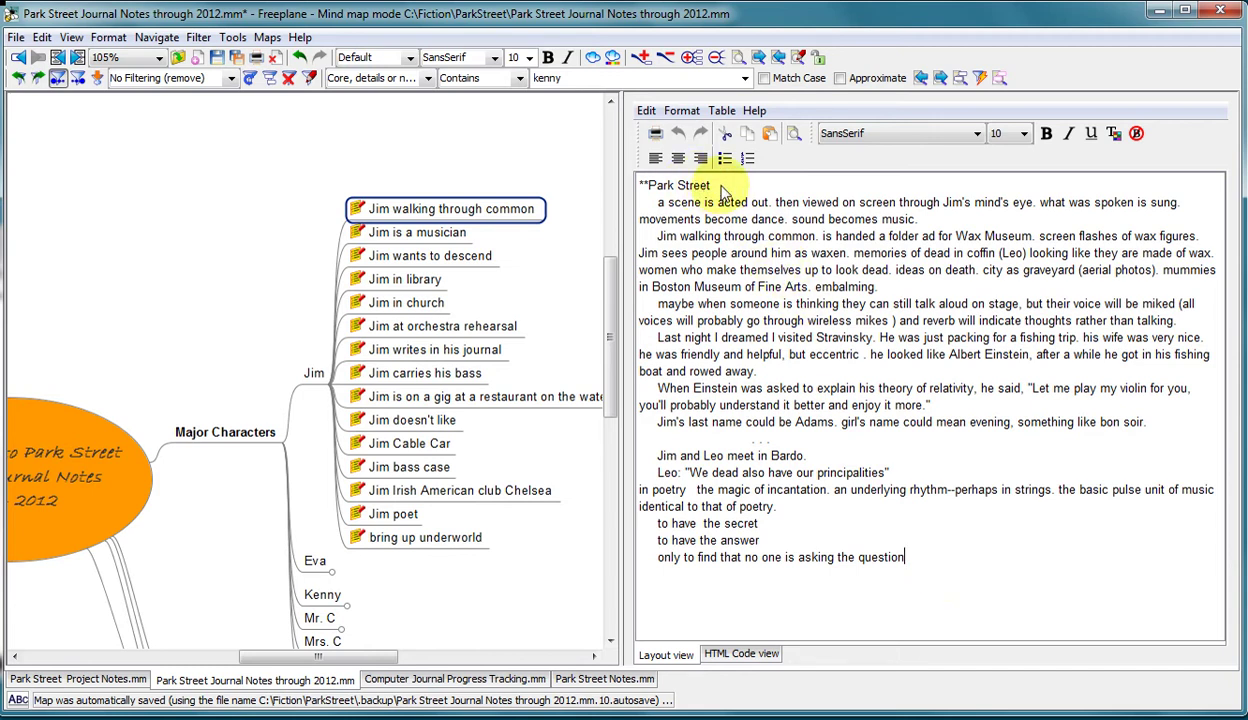
drag(713, 187, 630, 188)
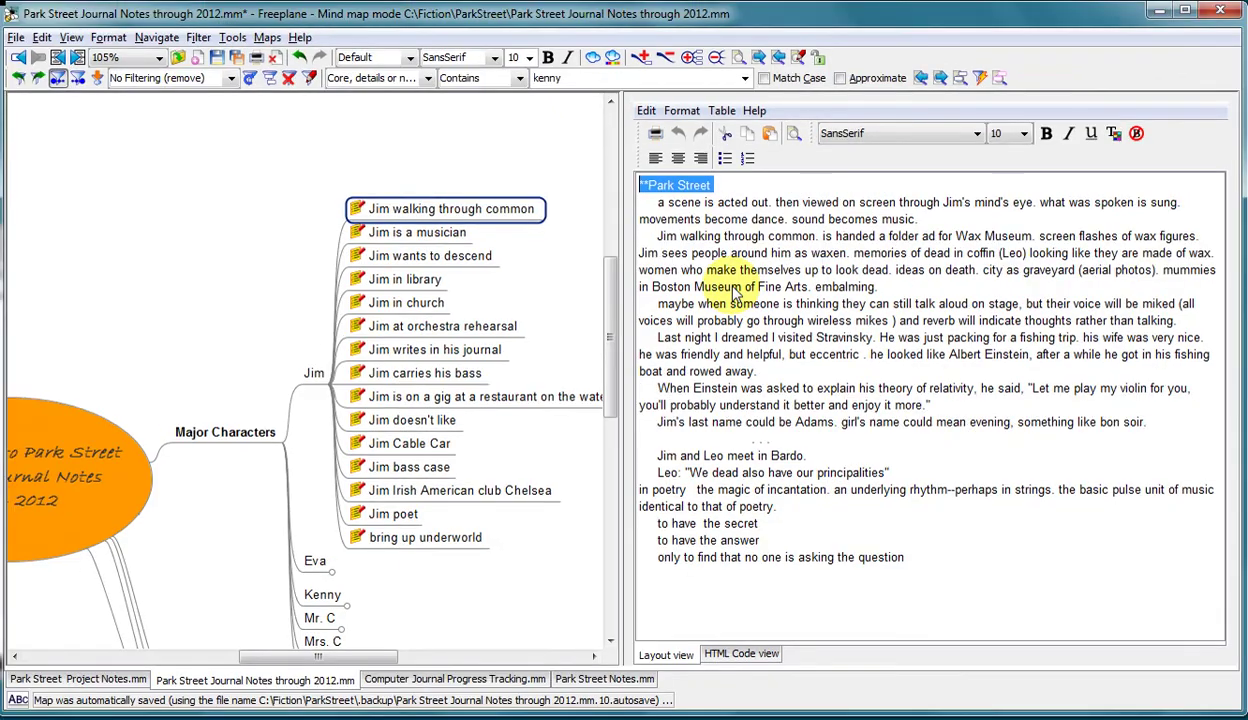
click(736, 194)
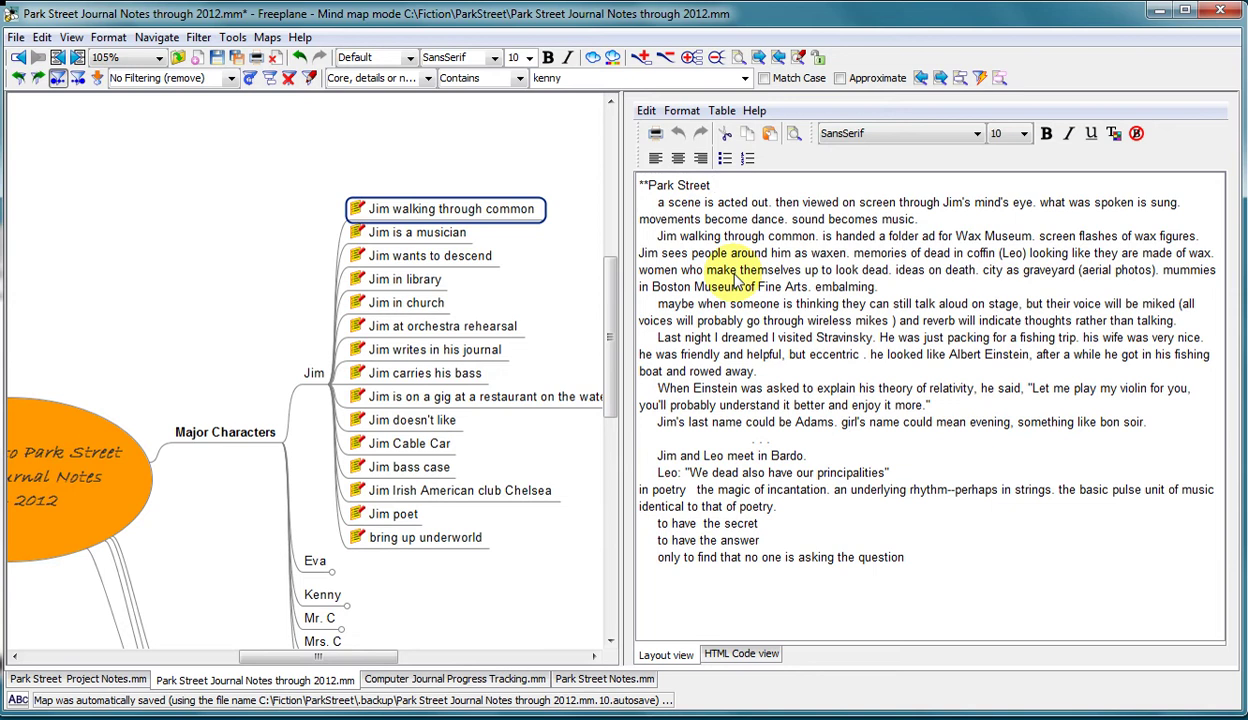
Step: Unfold the Eva branch, view the "Eva TV(?)" note and highlight its bracketed comment dated 11/12/12
click(315, 563)
click(313, 565)
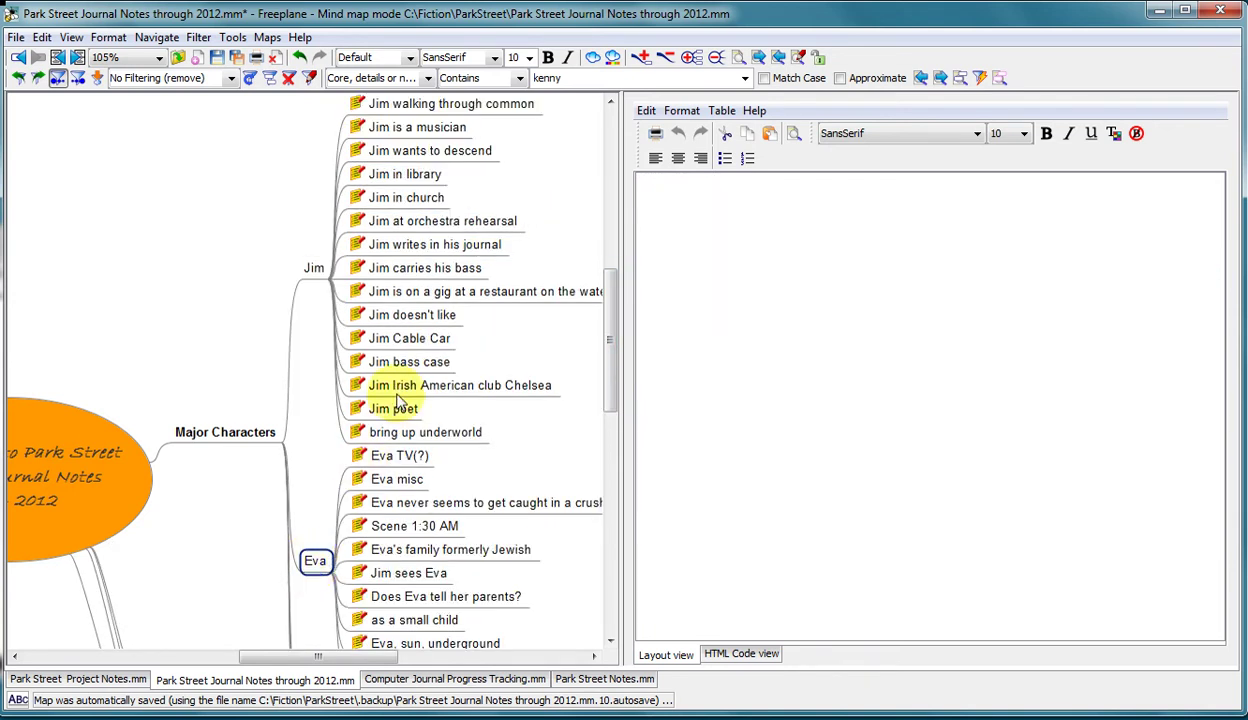
click(400, 455)
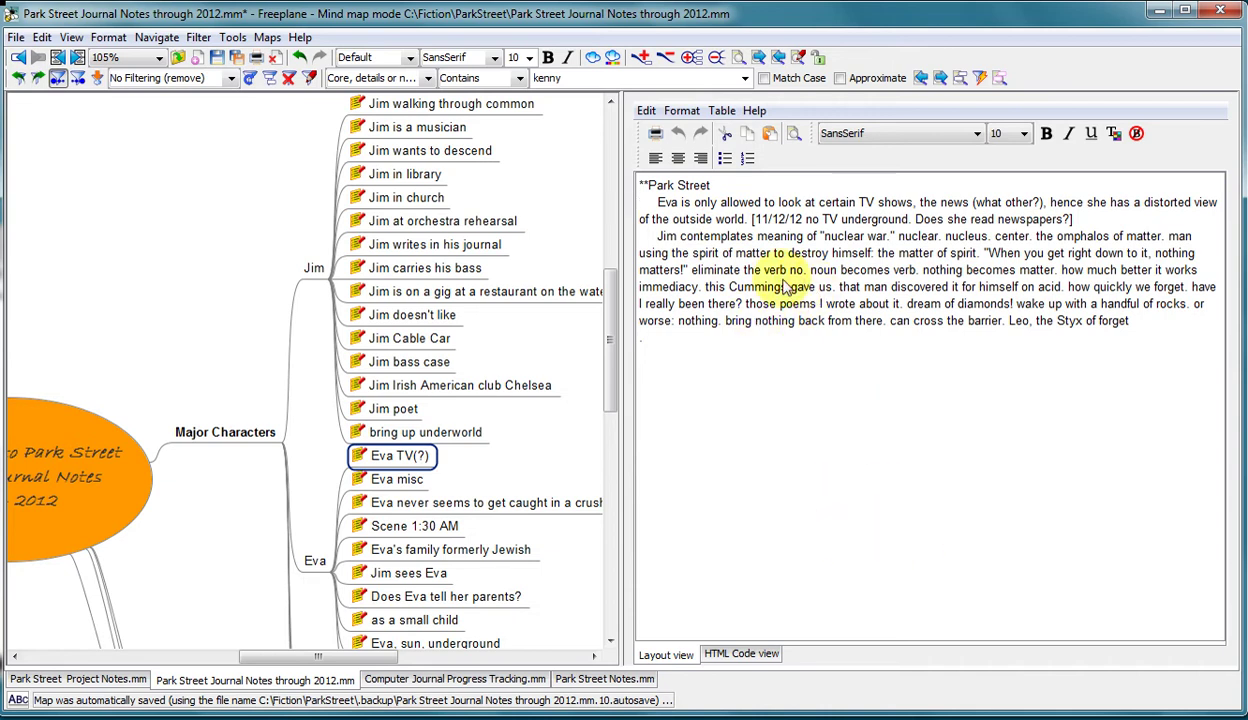
drag(748, 220, 1097, 220)
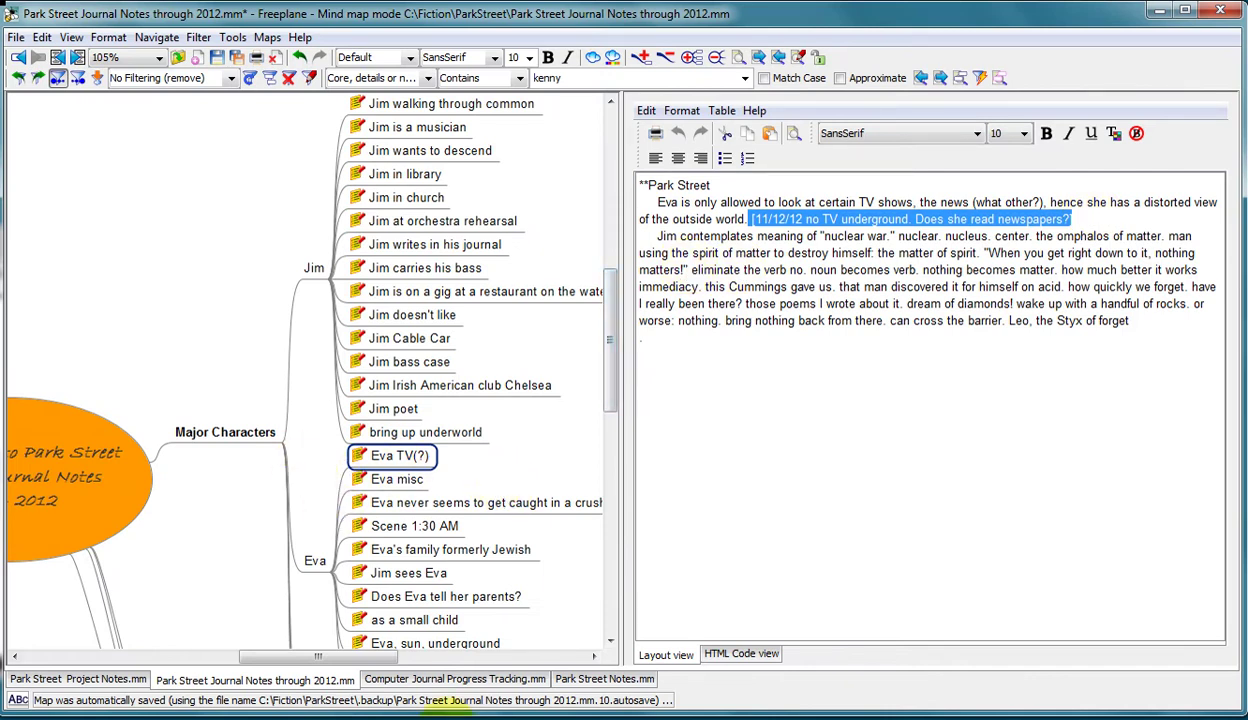
Step: Check the Computer Journal Progress Tracking map briefly, return to the Journal Notes map and hide the note panel
click(458, 681)
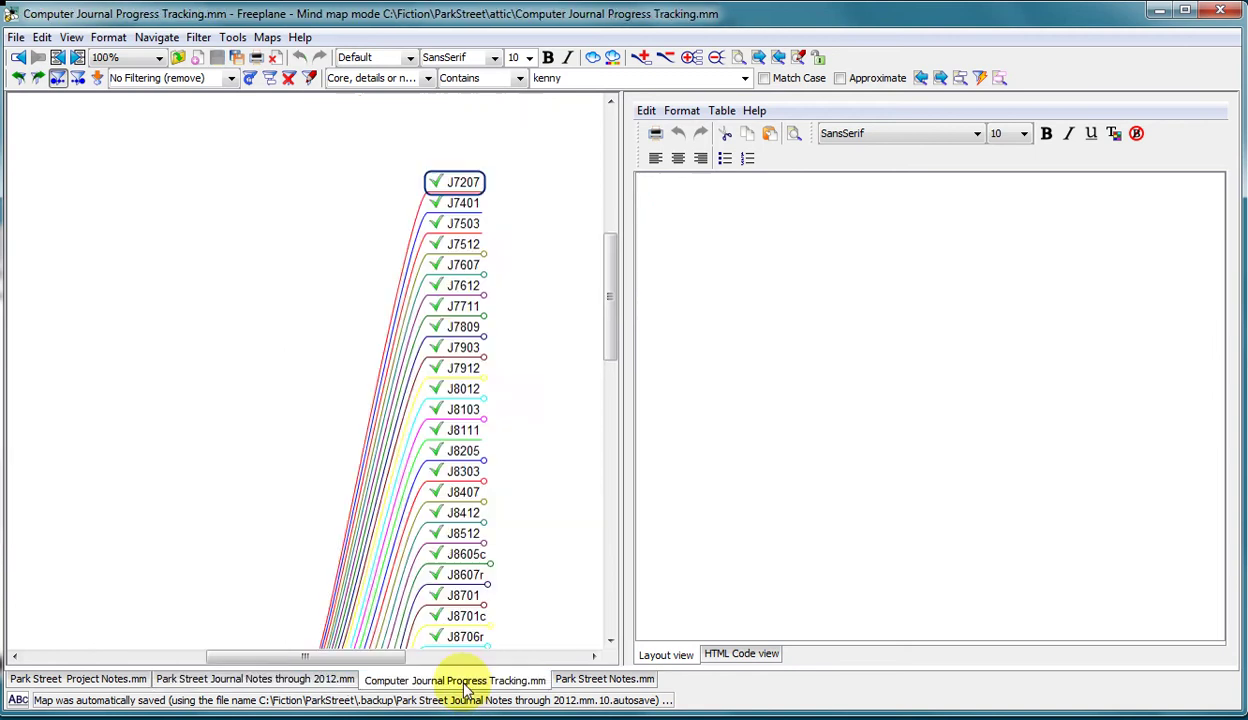
click(307, 681)
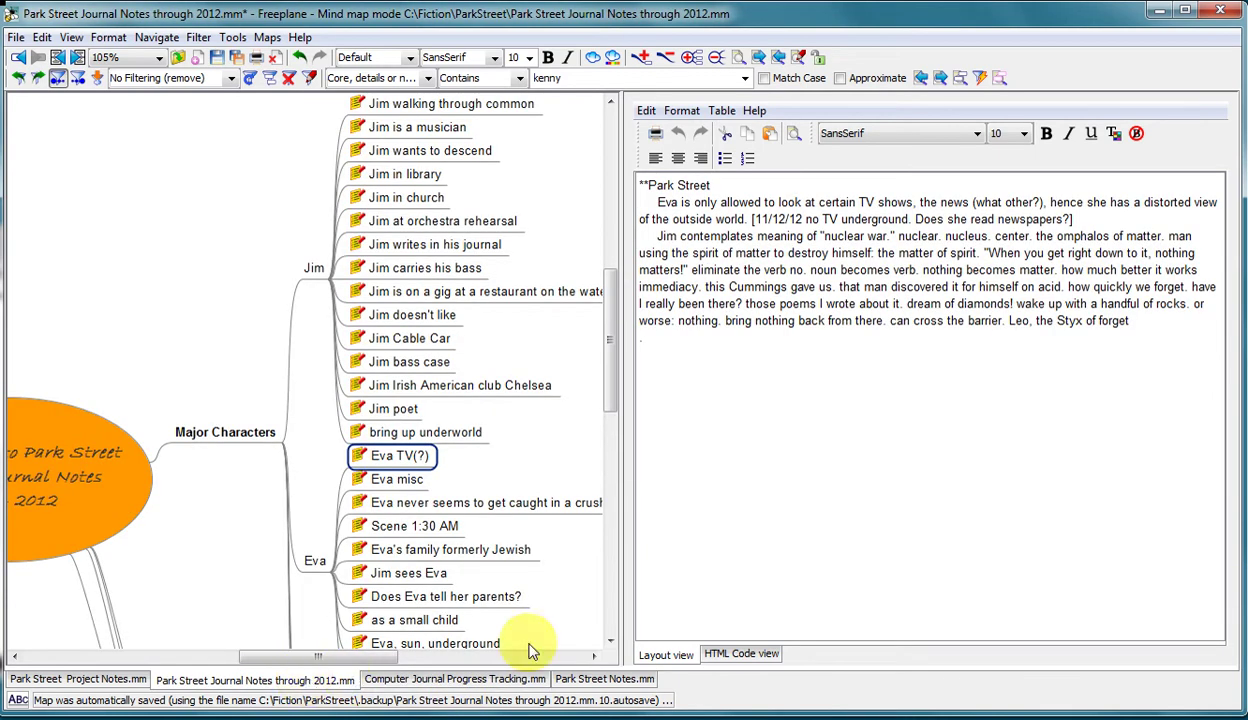
key(ctrl+a)
key(ctrl+greater)
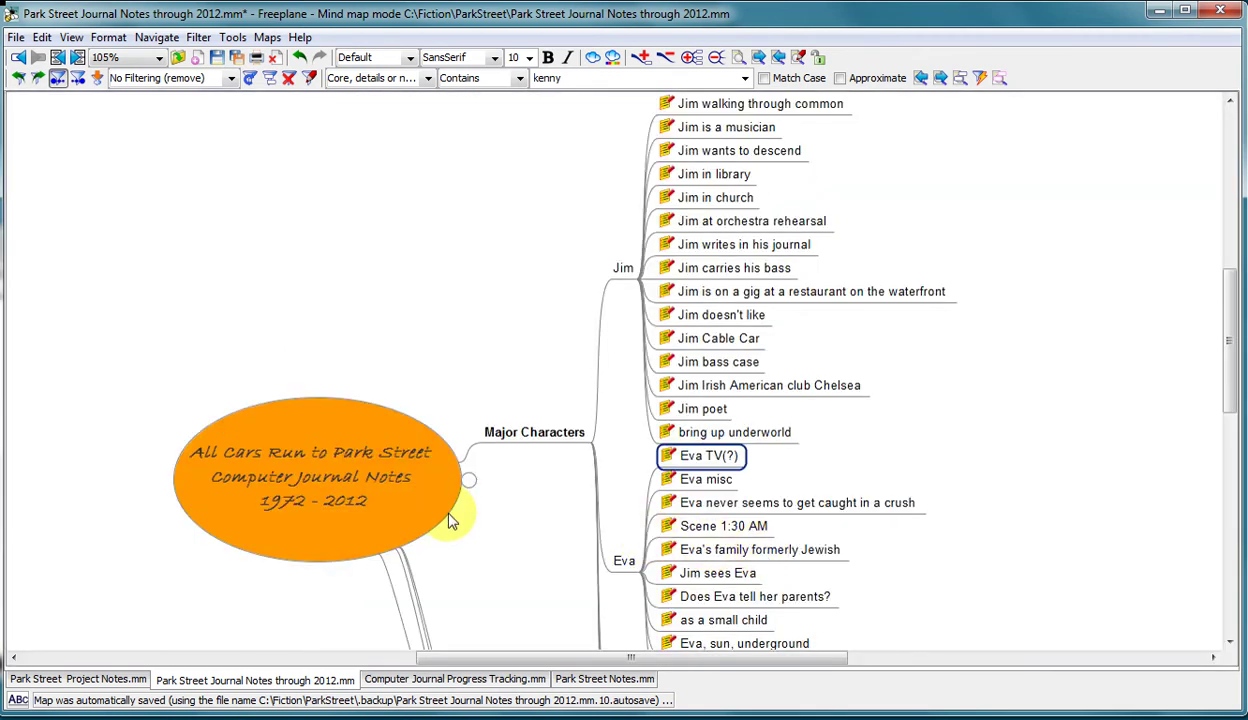
Step: Unfold every branch of the Journal Notes map from its central node and look through the whole map
click(364, 442)
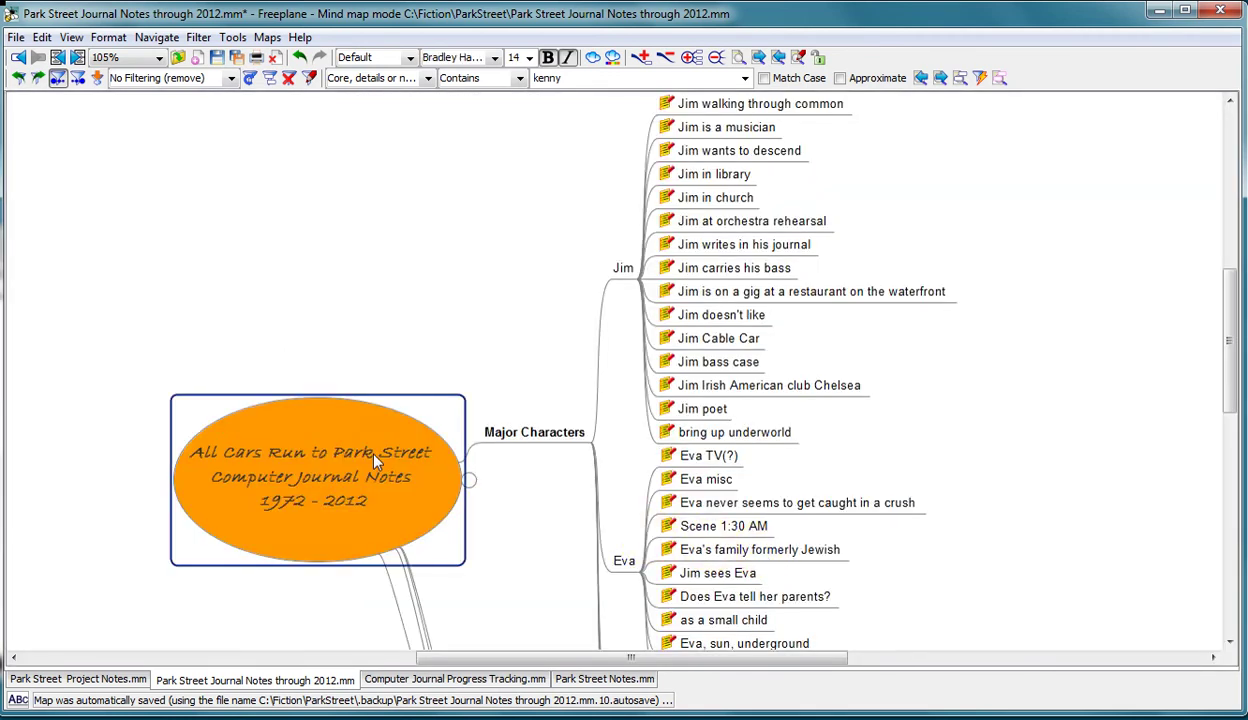
click(717, 58)
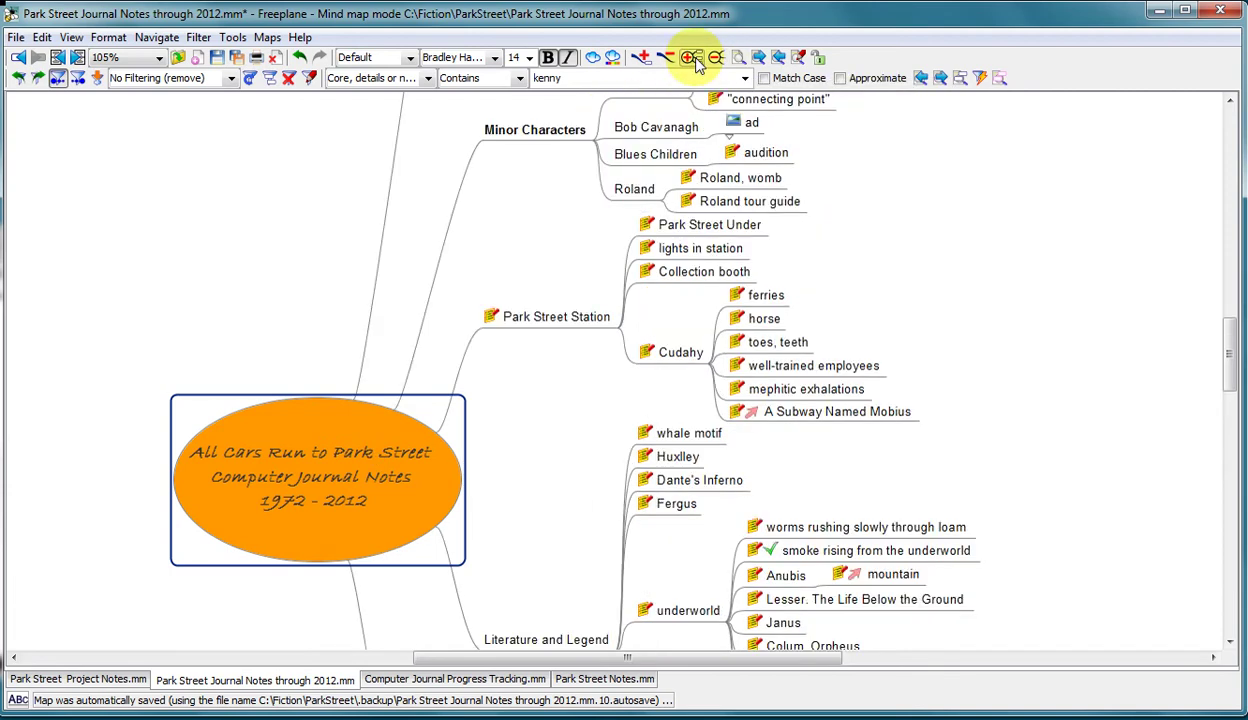
drag(1229, 345, 1231, 271)
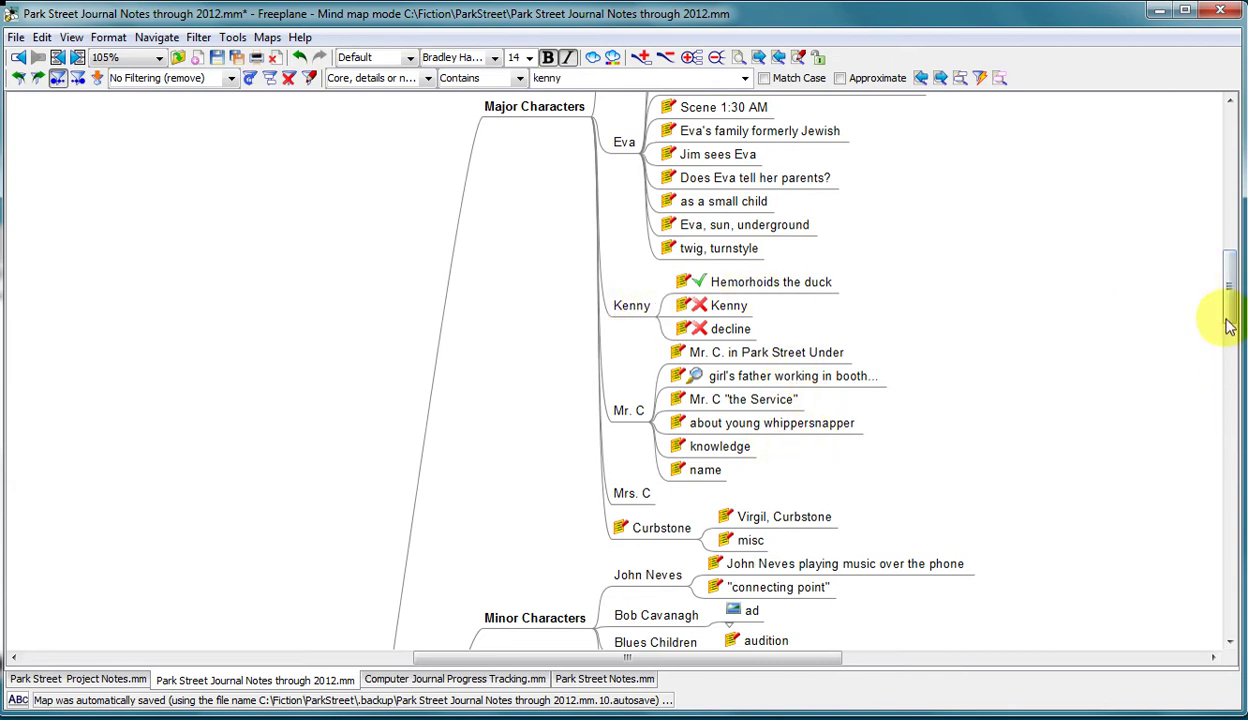
drag(1230, 262, 1236, 470)
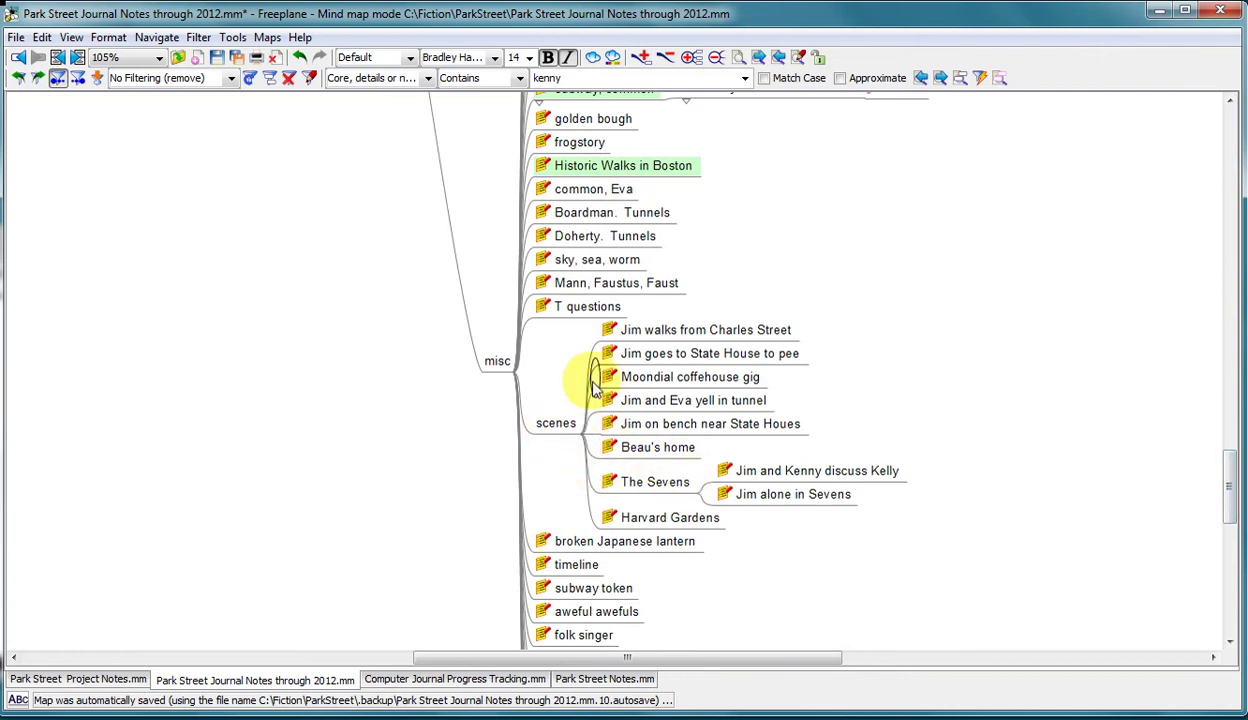
drag(1240, 503, 1226, 422)
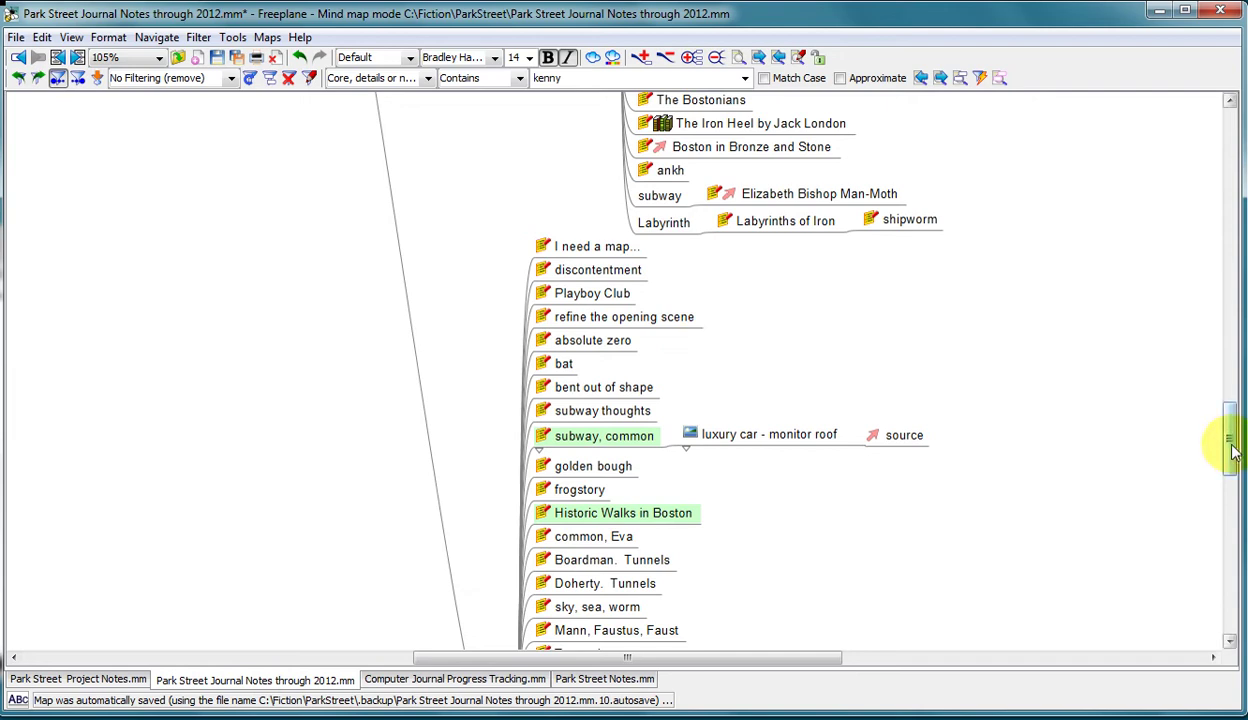
drag(1234, 452, 1234, 356)
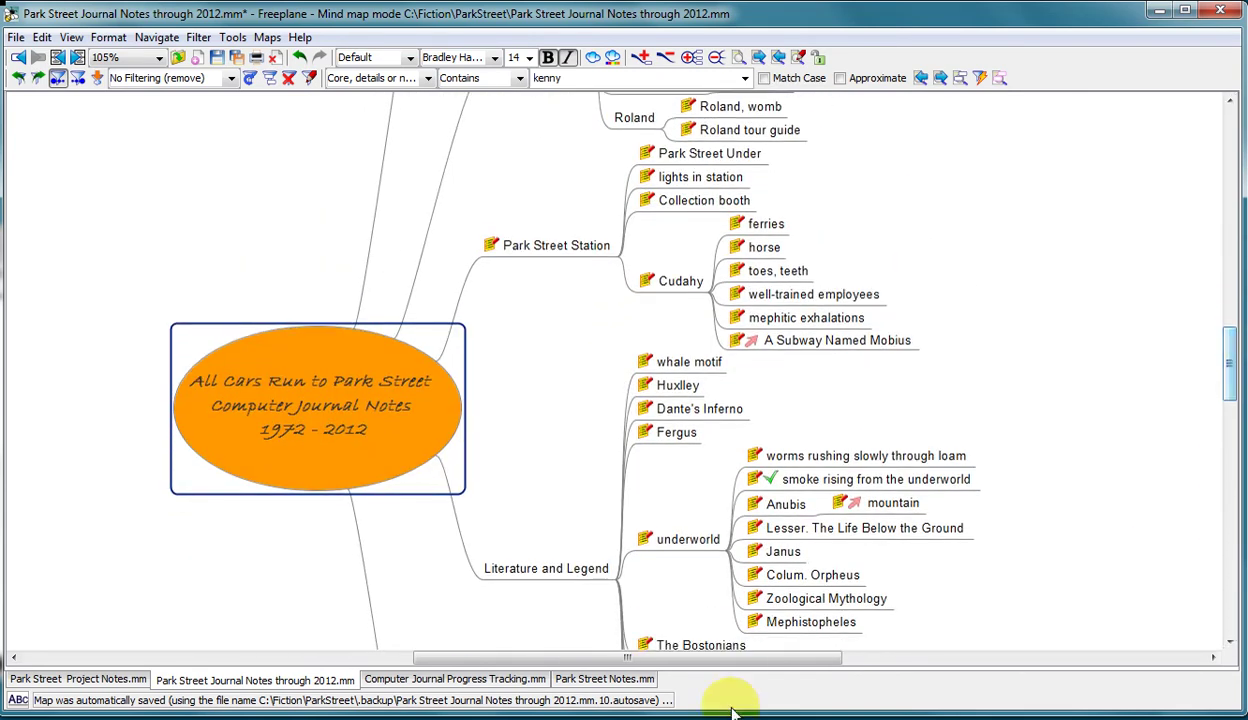
Step: Unfold the Major Characters and Research branches in the Park Street Notes map, and return to the Journal Notes map
click(490, 680)
click(603, 679)
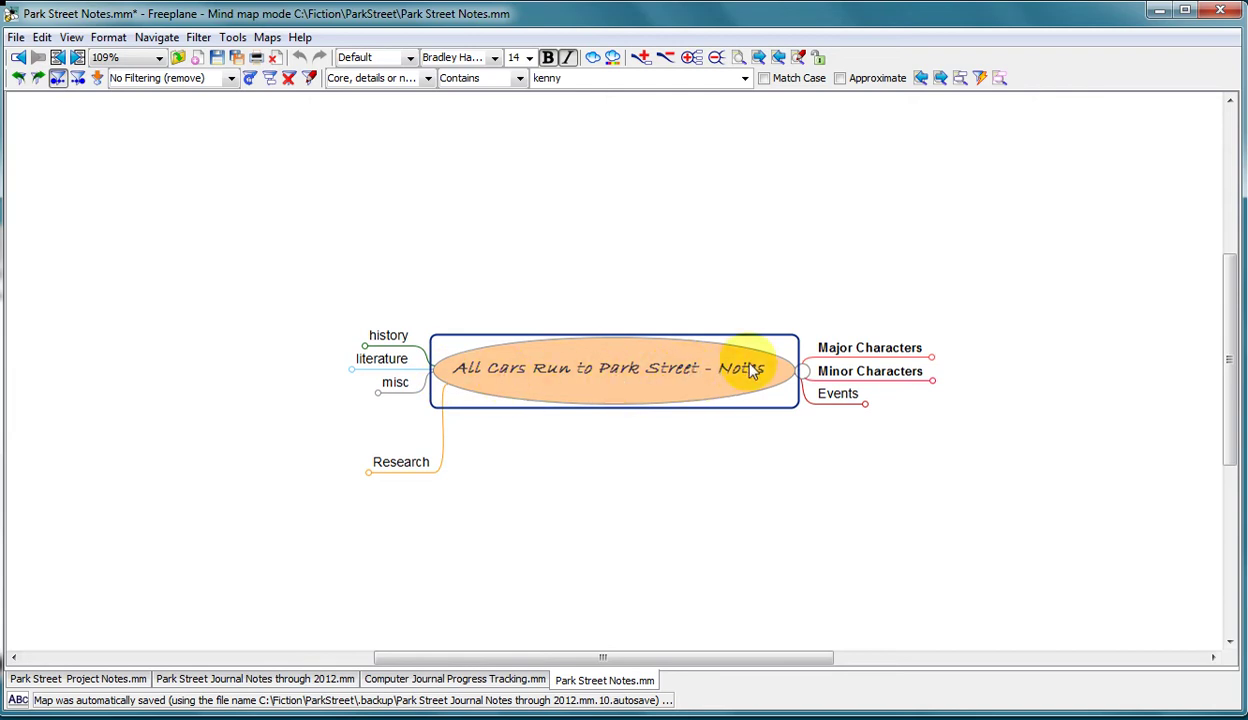
click(845, 352)
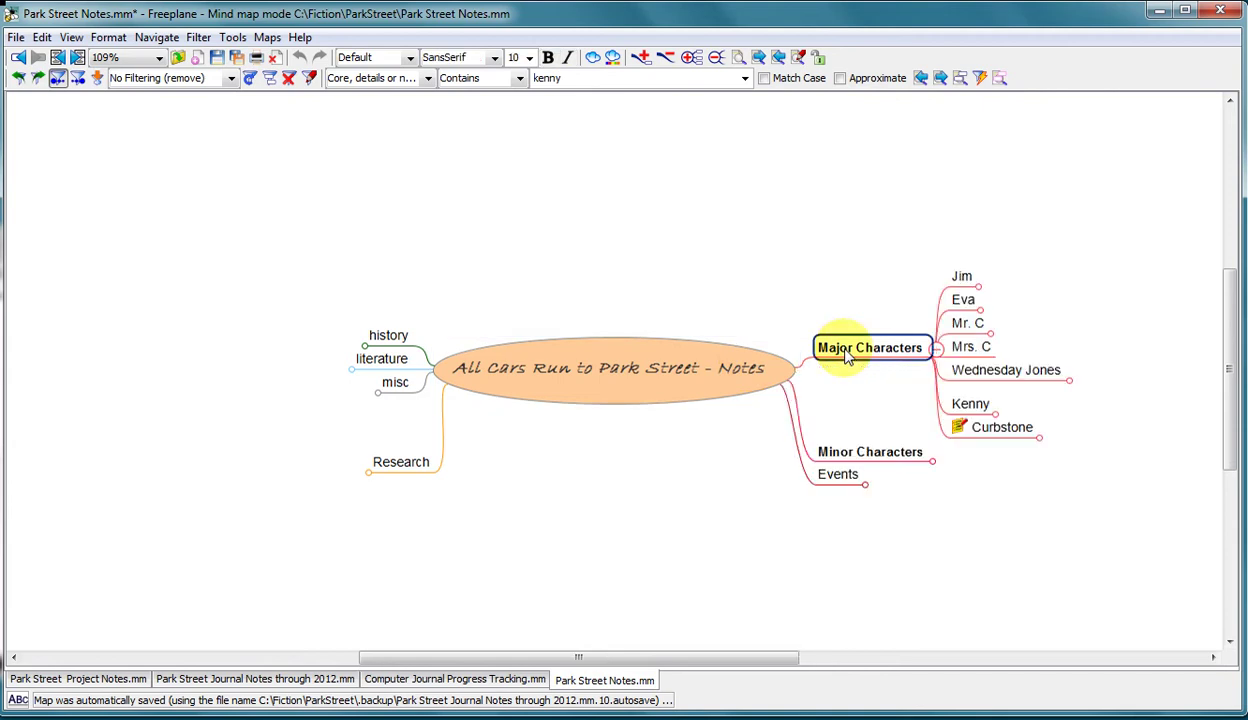
click(396, 463)
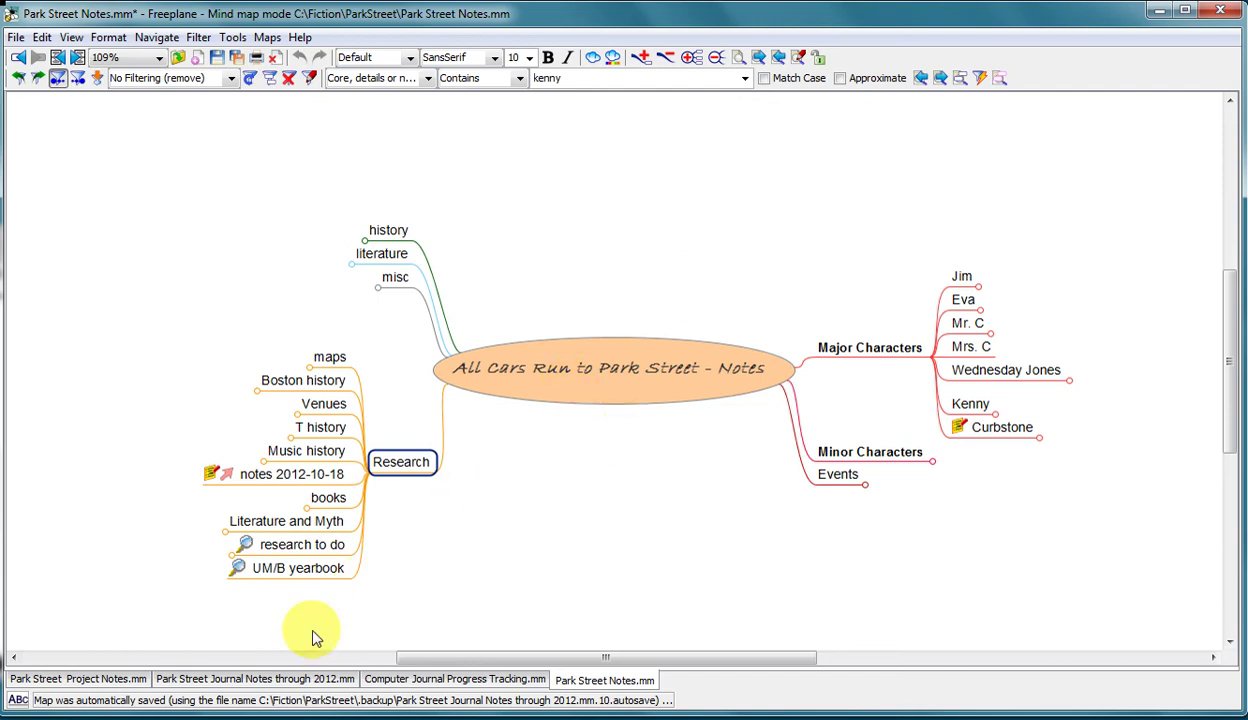
click(295, 679)
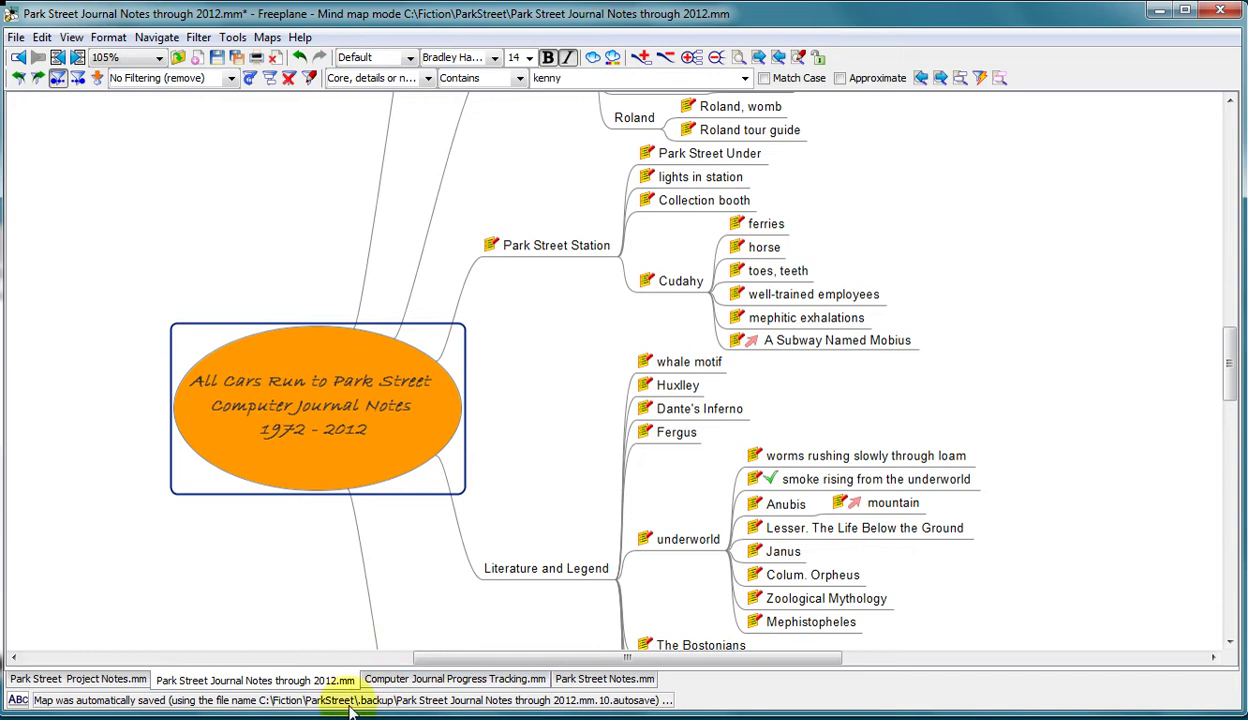
Step: Check the Park Street Notes map briefly, return to the Journal Notes map and select "Hemorhoids the duck" under Kenny
click(604, 680)
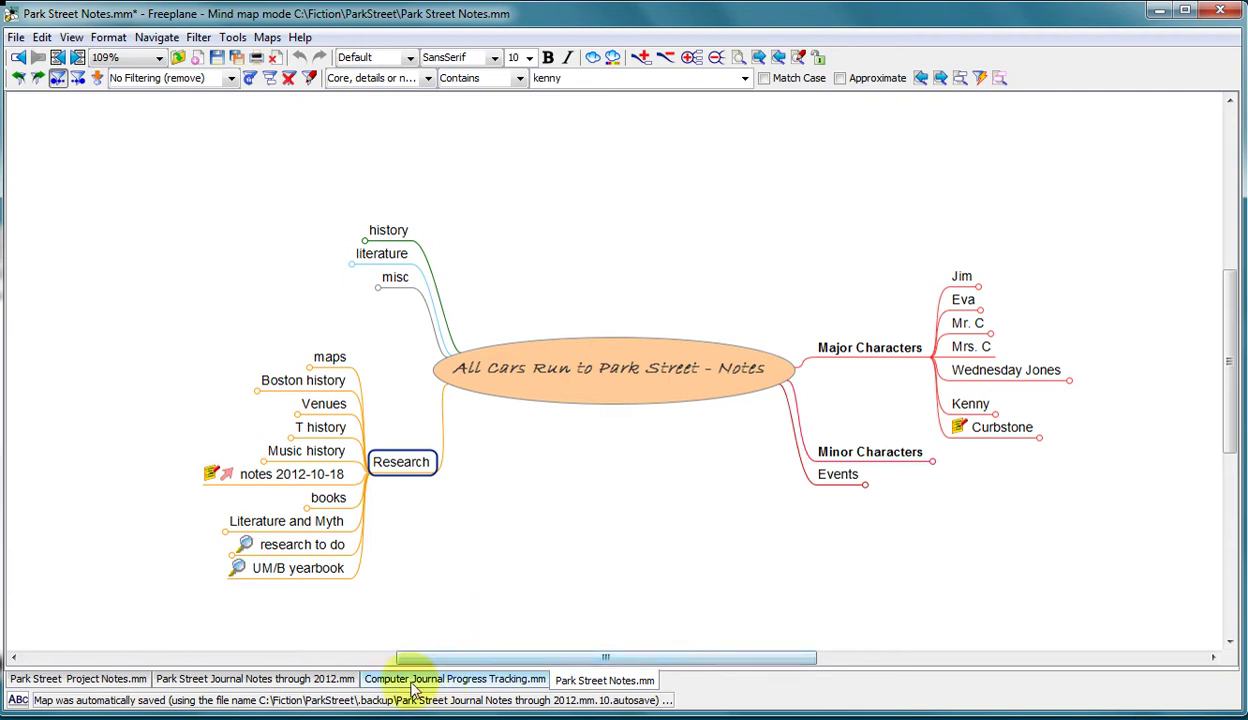
click(298, 682)
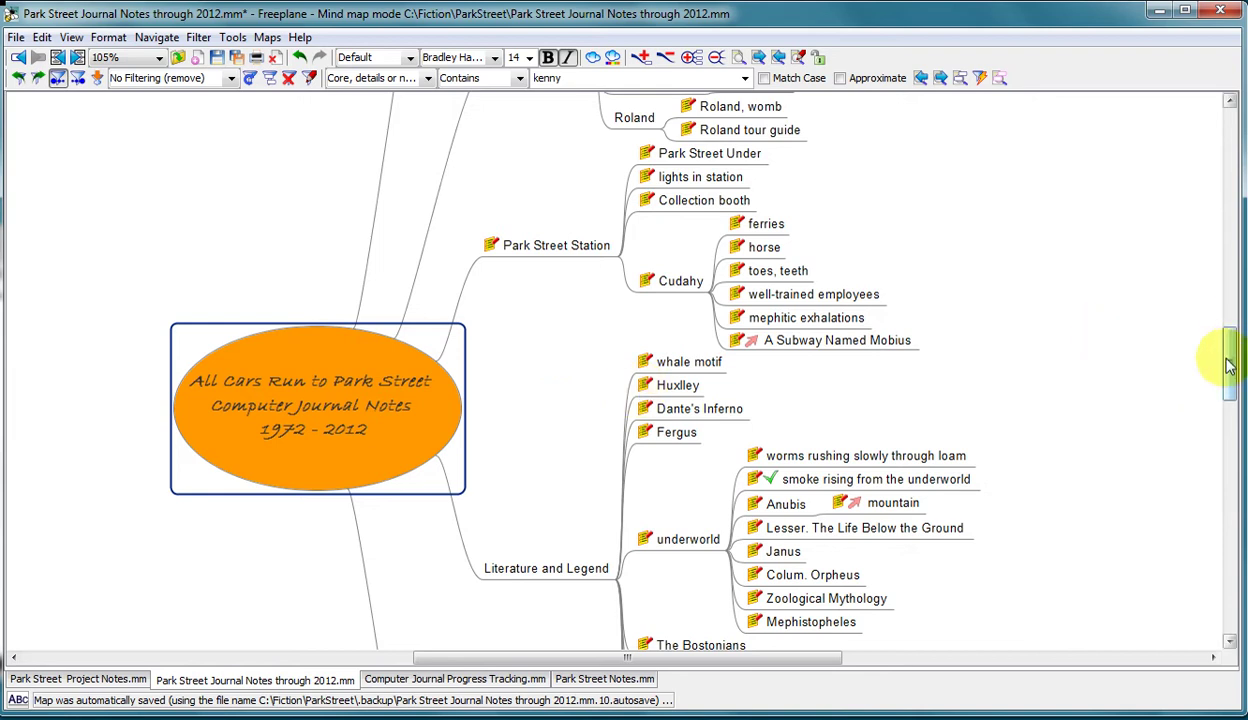
drag(1230, 365, 1234, 257)
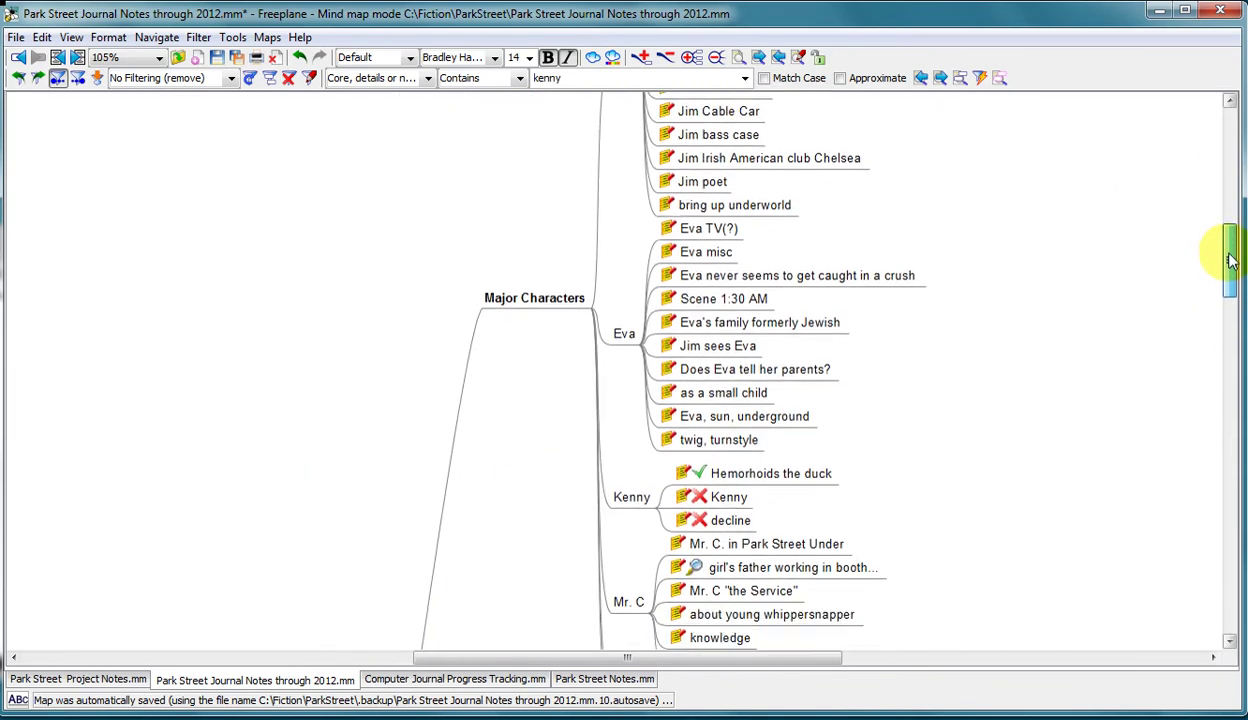
click(752, 476)
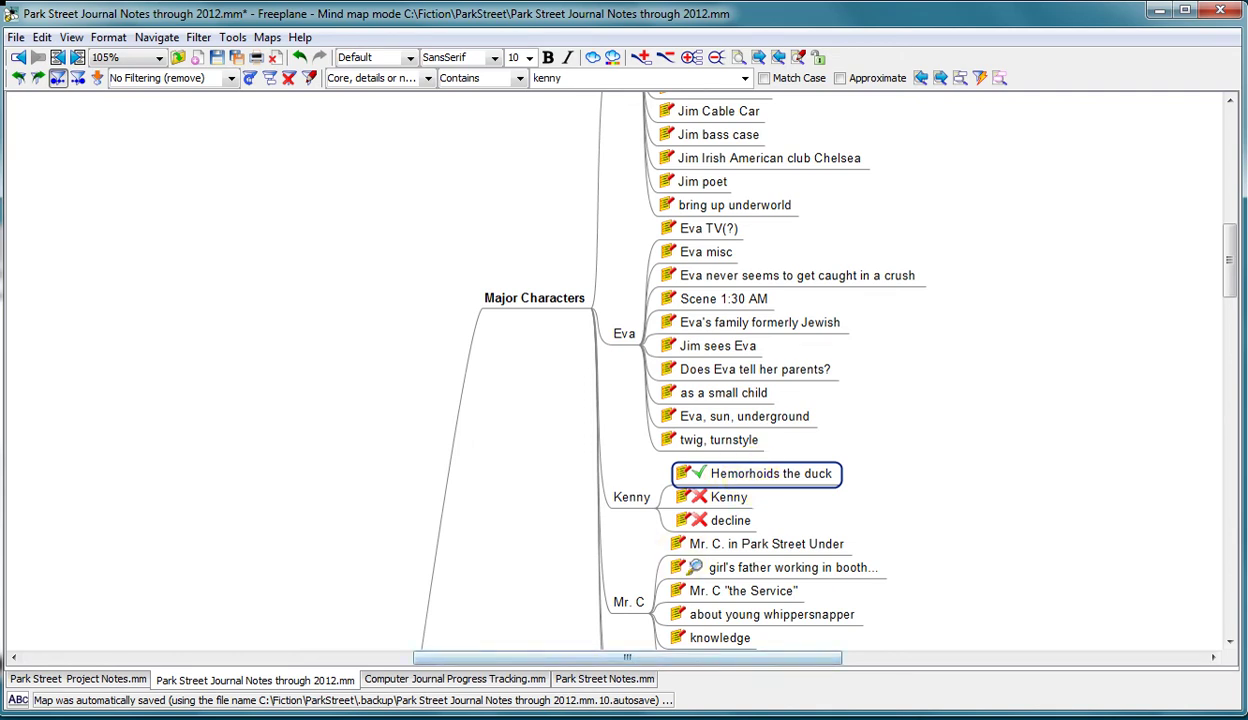
Step: Switch to Scrivener, search the project for "duck", view the "Hemorhoids the duck" scene, clear the search and return to Freeplane
key(alt+Tab)
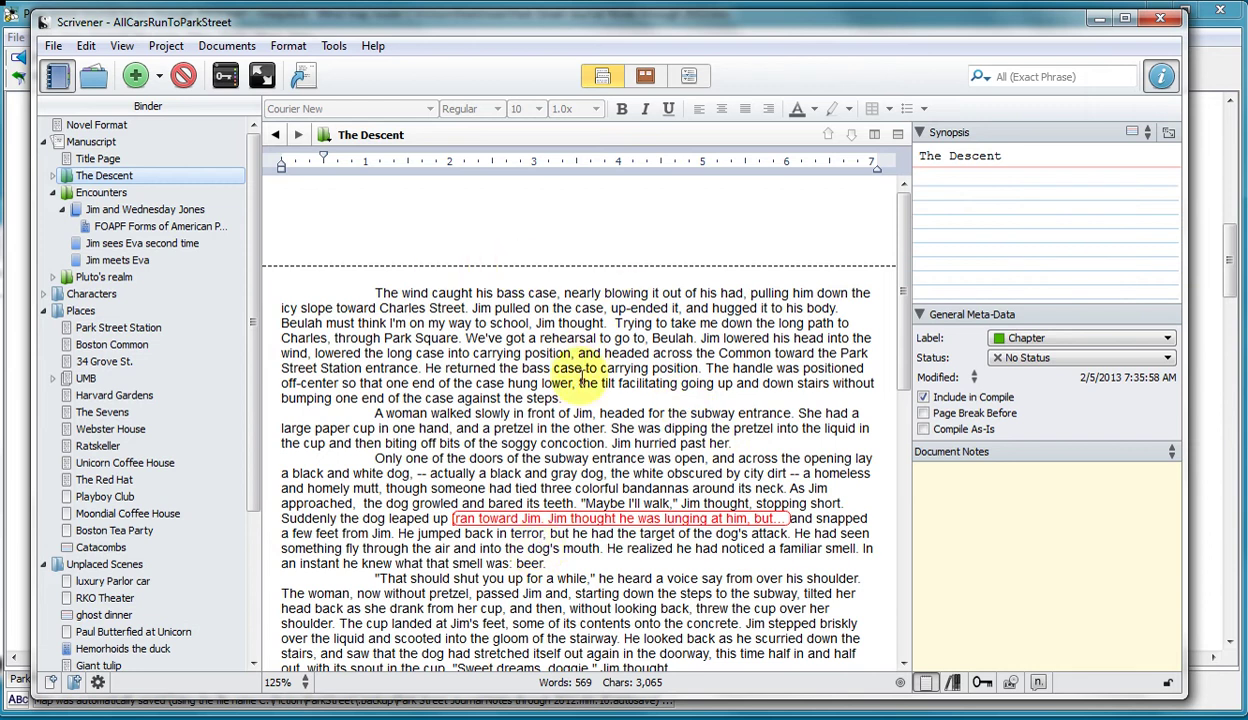
click(1034, 75)
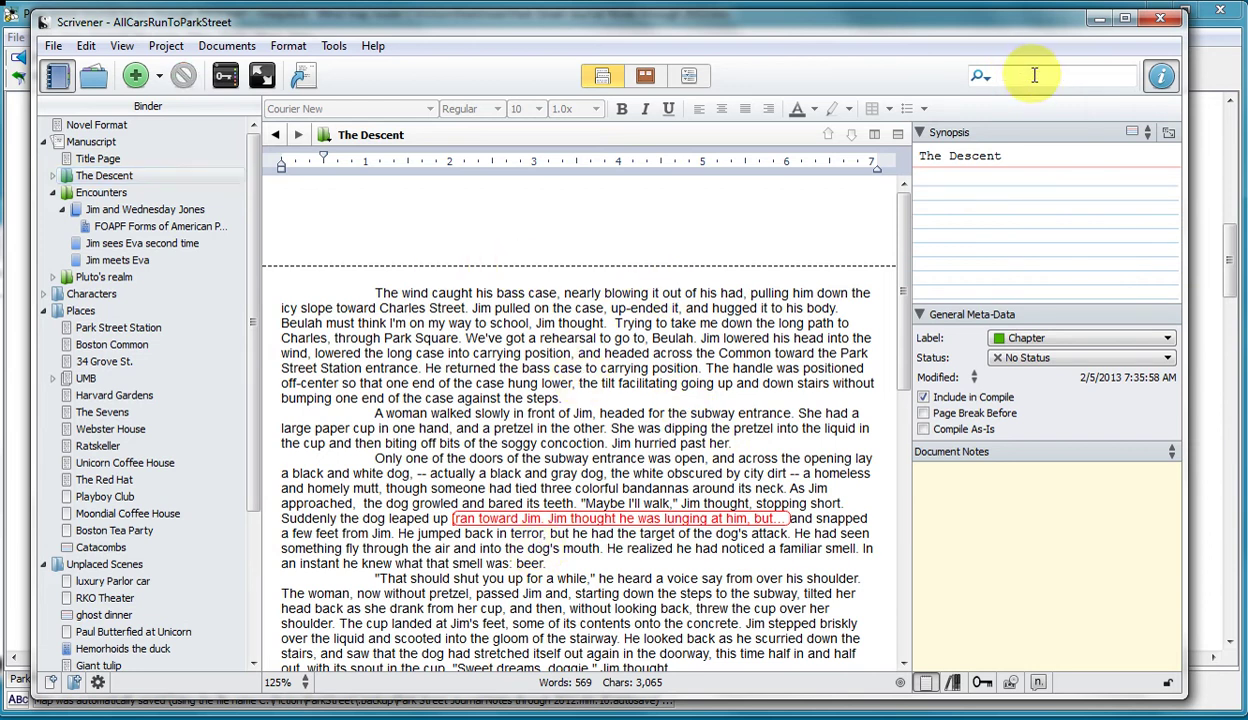
key(Return)
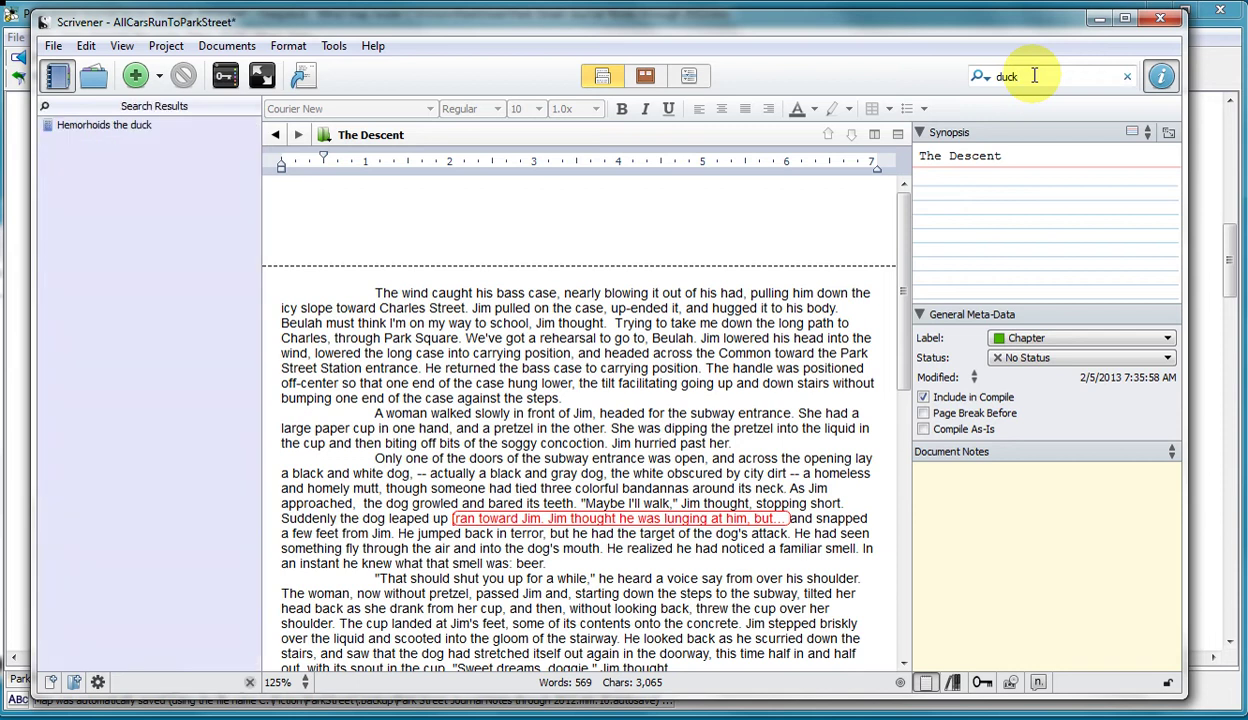
click(49, 127)
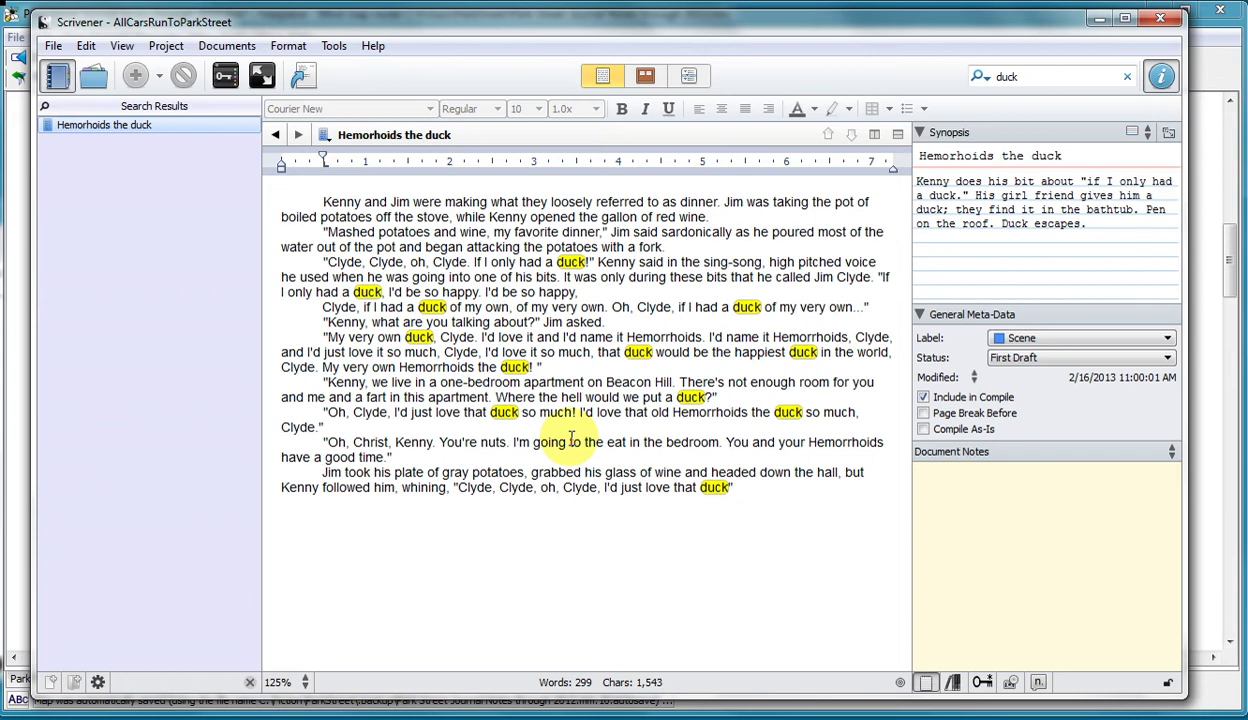
click(1127, 77)
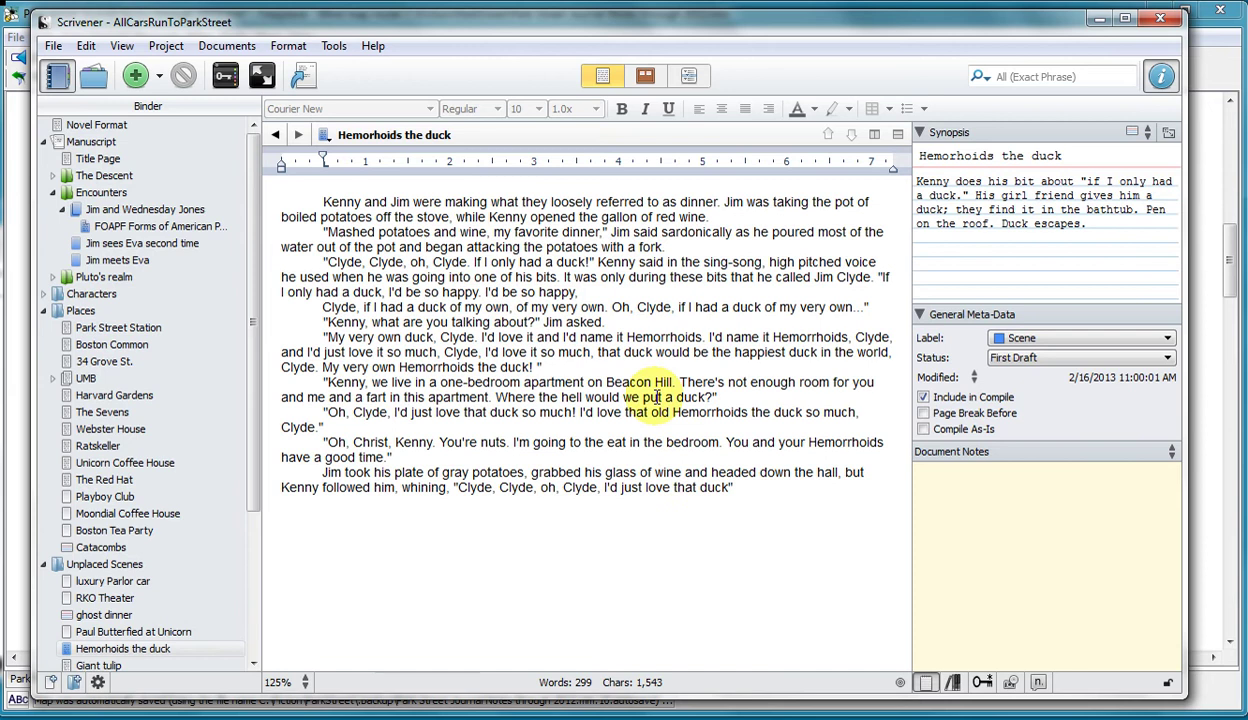
click(1098, 22)
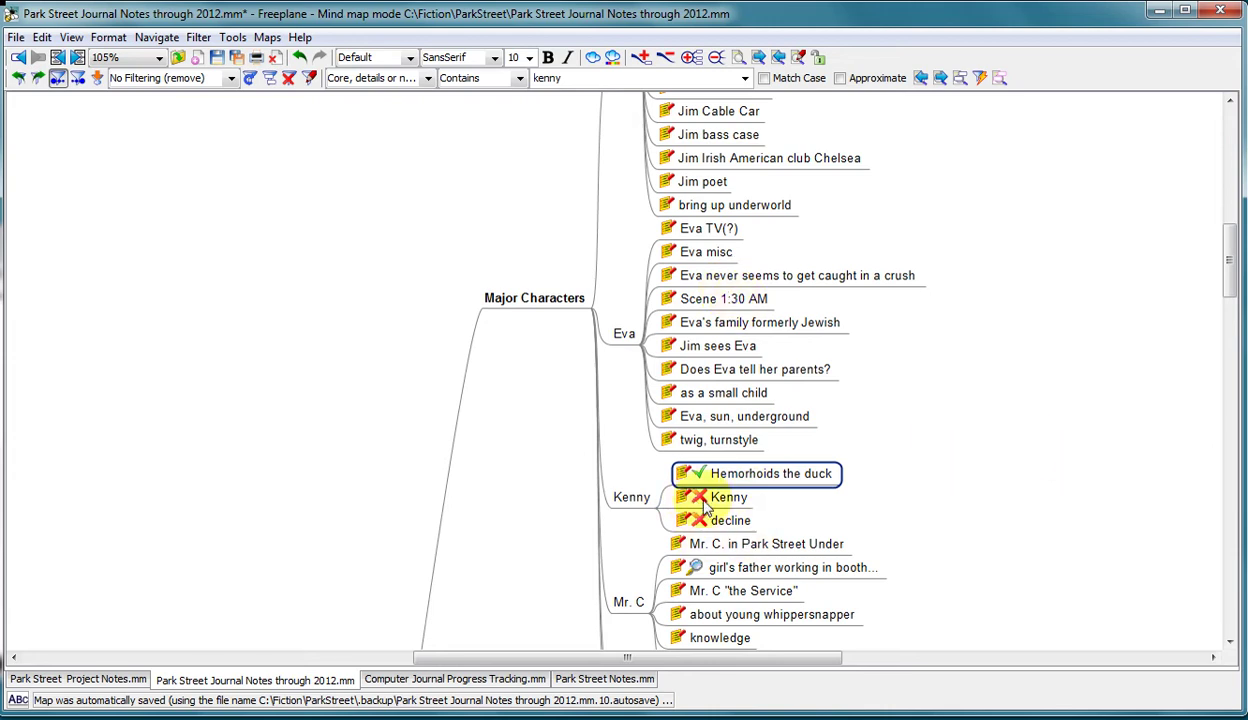
Step: Look over the available node icons and the Progress Tracking and Project Notes maps, and return to the Journal Notes map
key(ctrl+F11)
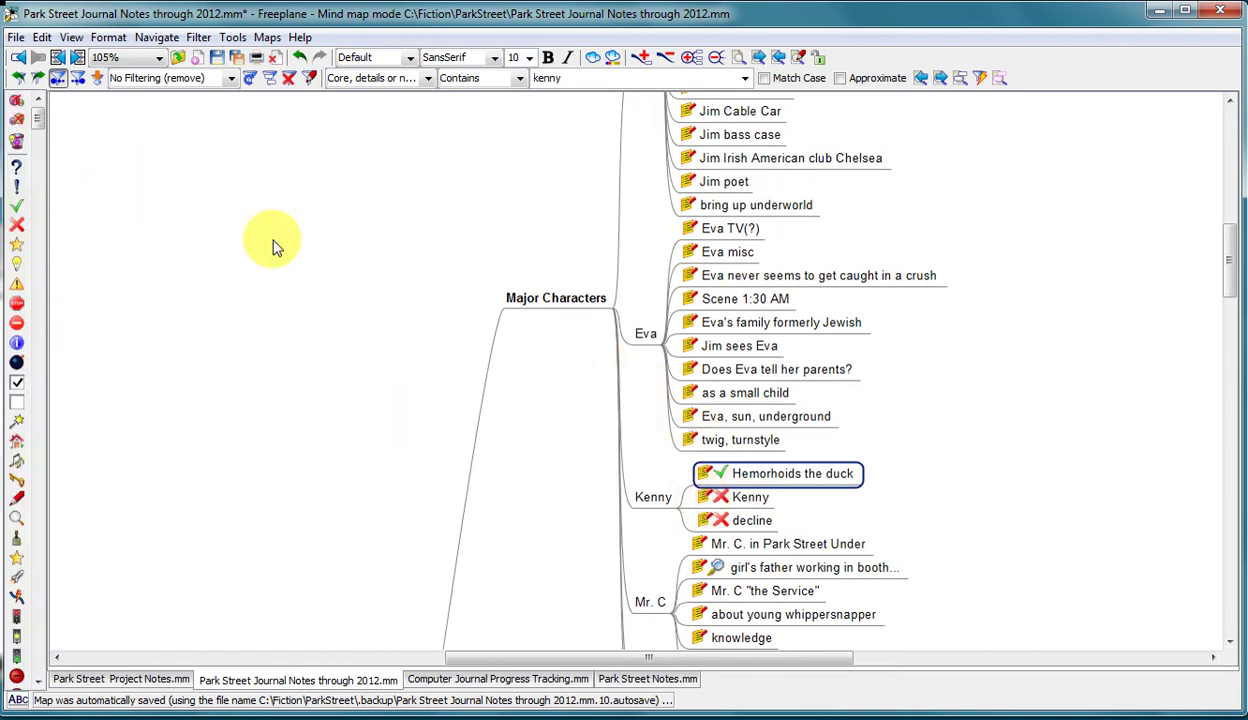
key(ctrl+F11)
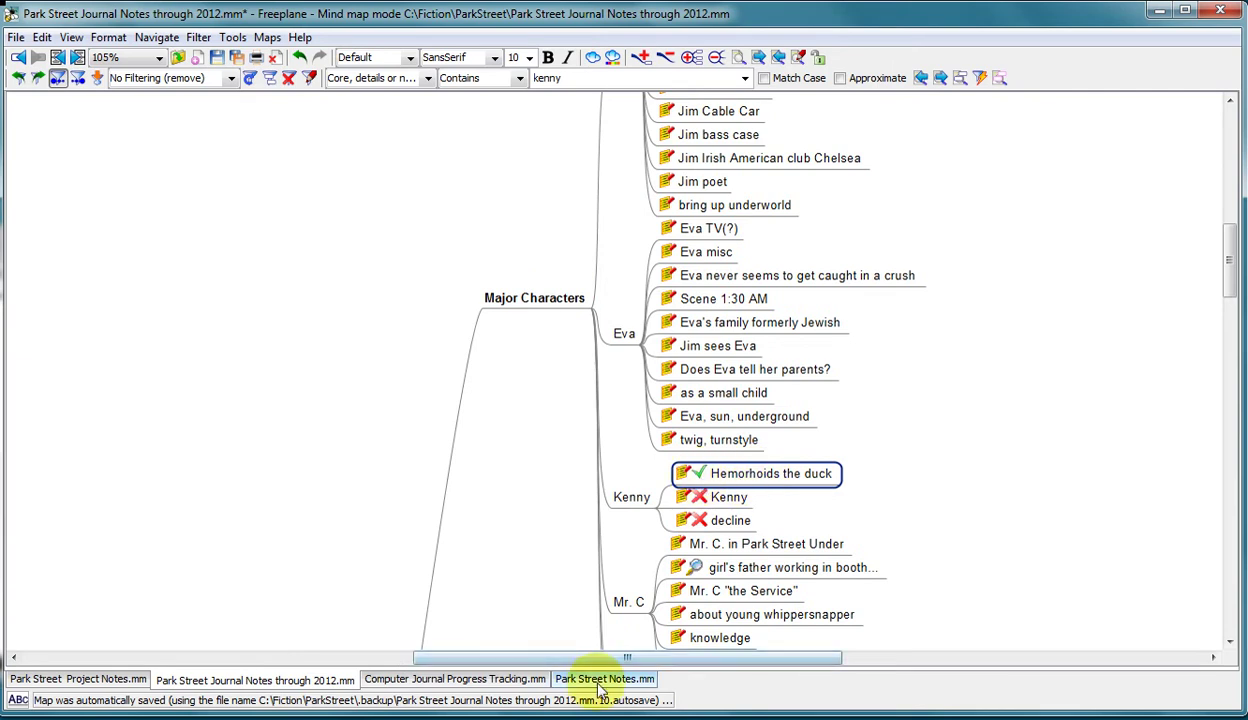
click(500, 679)
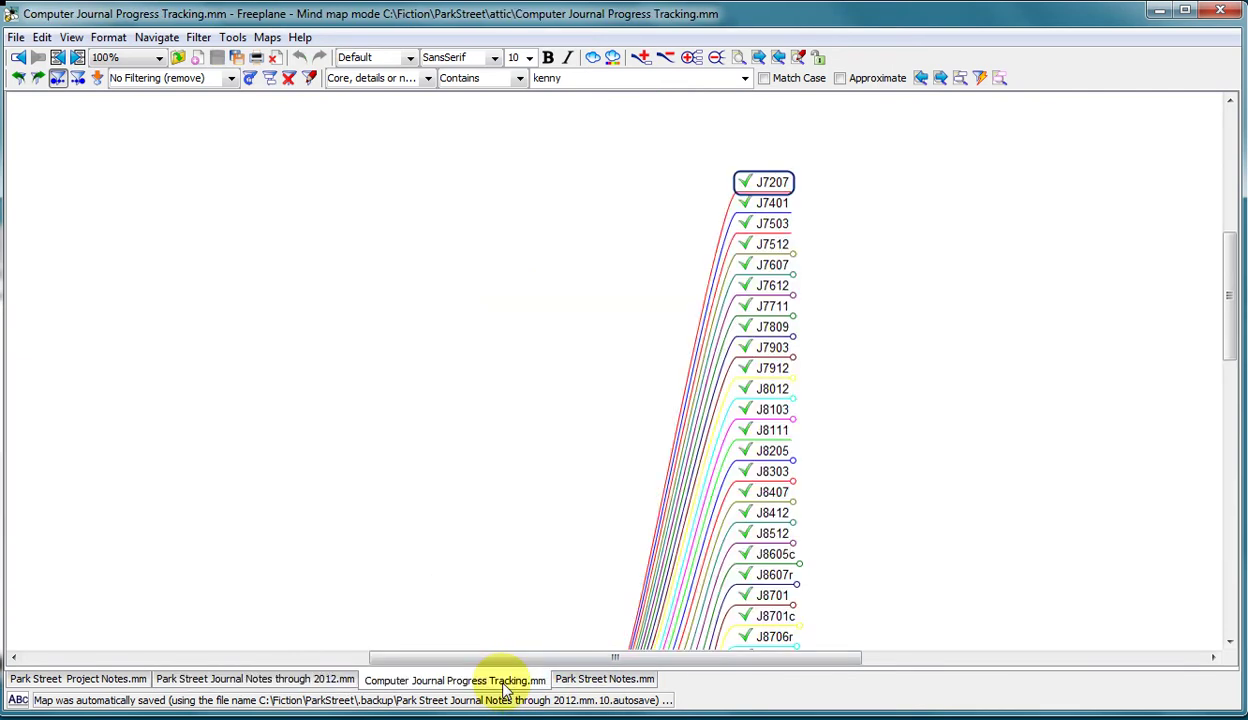
click(305, 680)
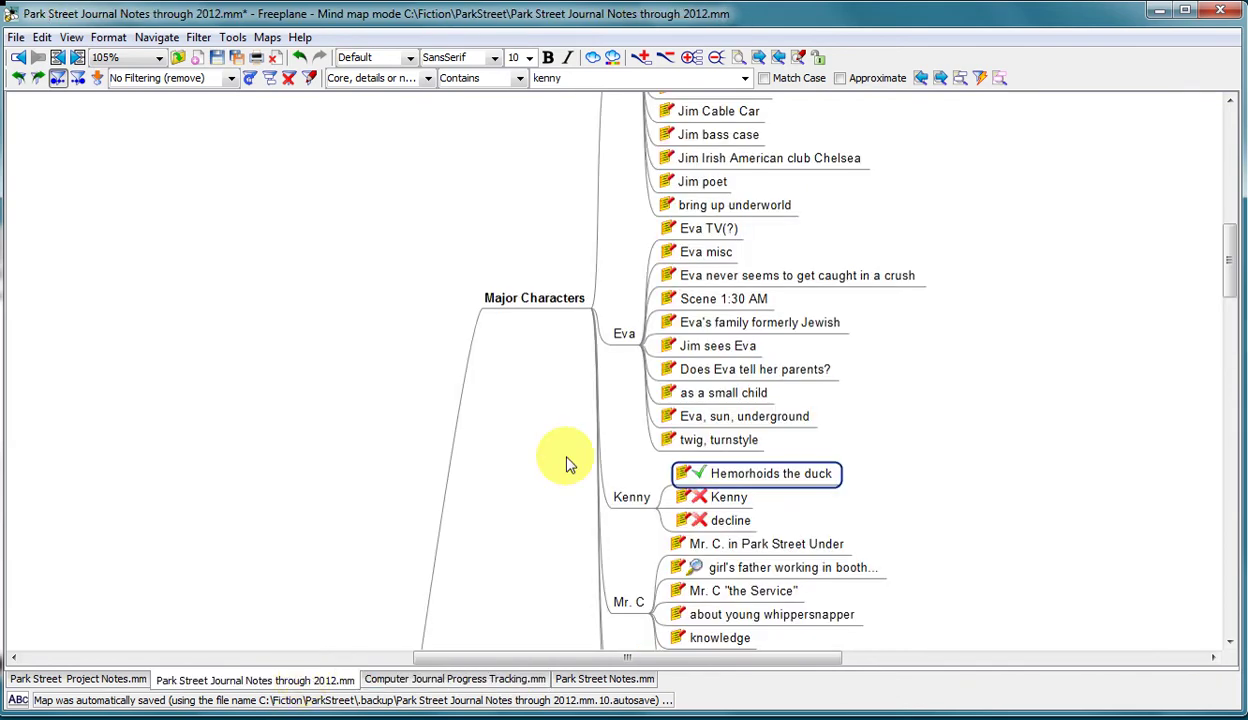
click(80, 681)
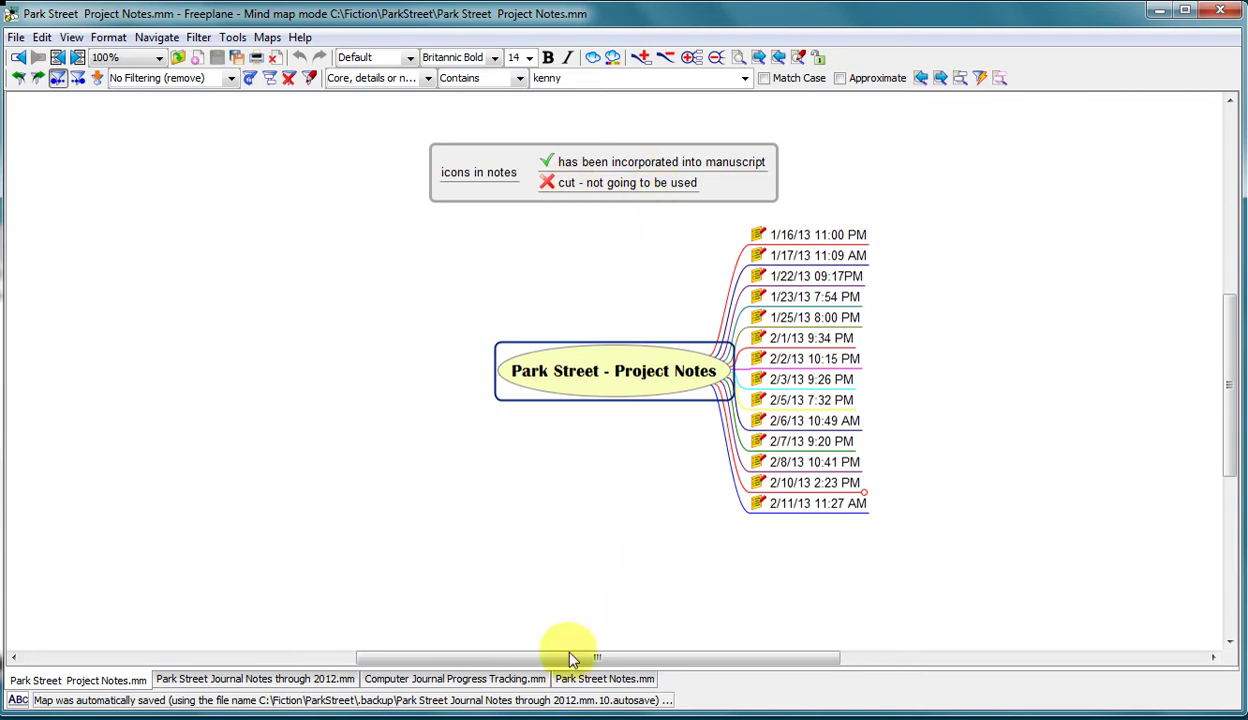
click(322, 679)
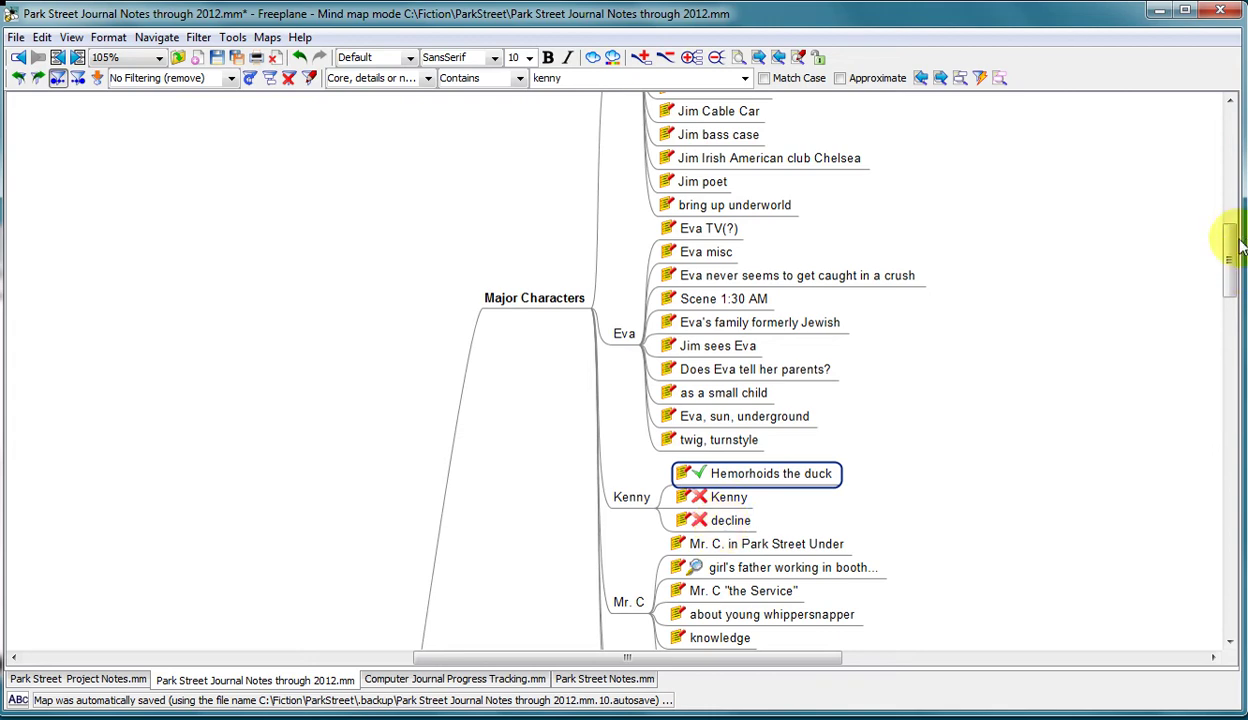
Step: Filter the Journal Notes map to nodes containing the books icon, and remove the filter after viewing the matches
drag(1234, 254, 1232, 280)
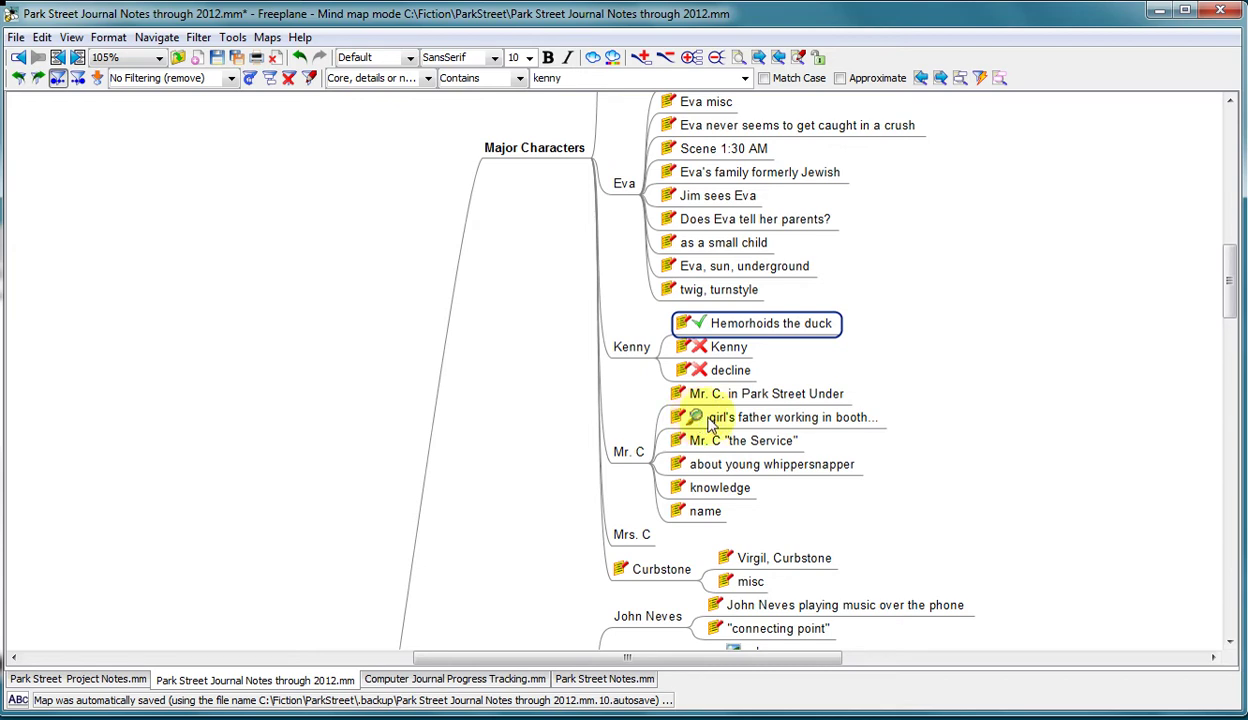
drag(1228, 288, 1226, 404)
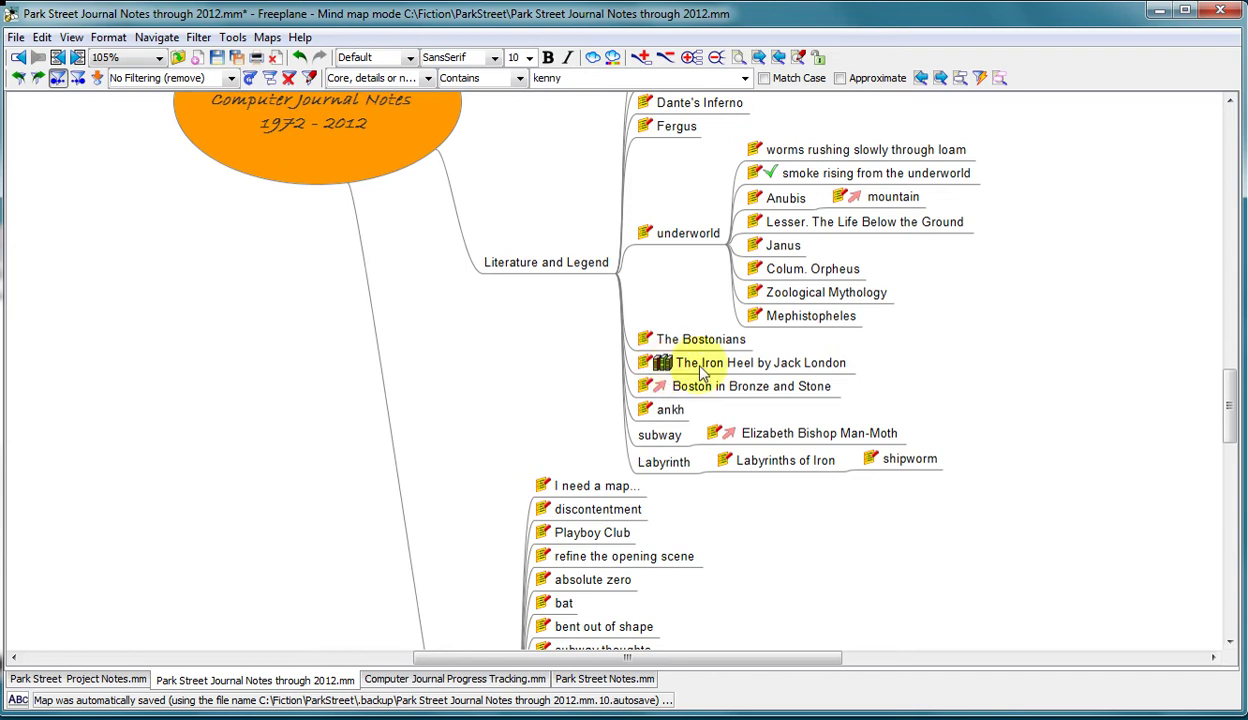
click(422, 78)
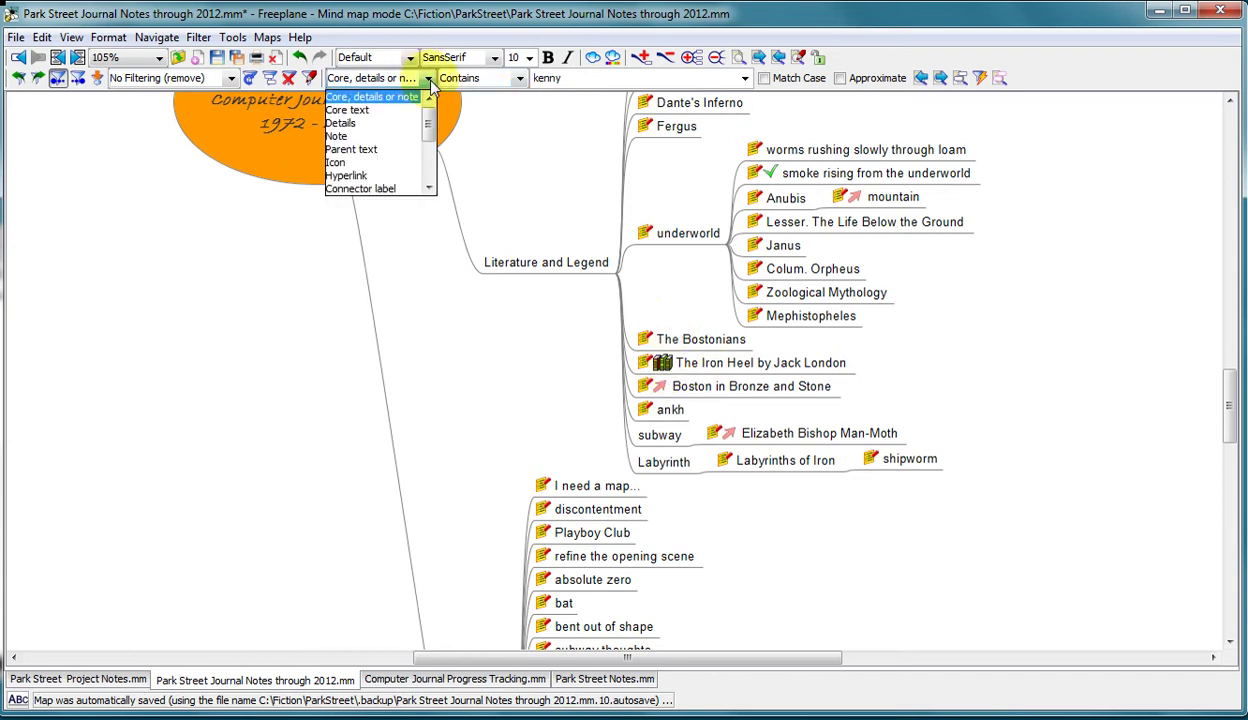
click(353, 164)
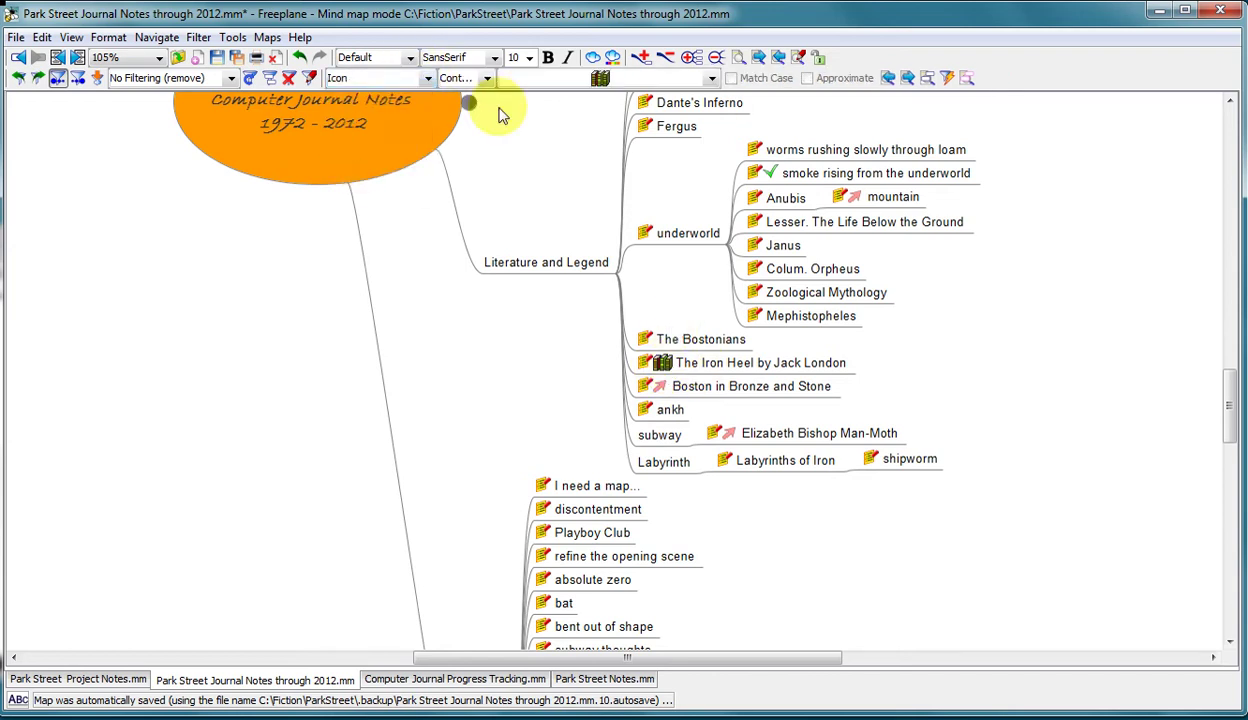
click(688, 80)
click(638, 103)
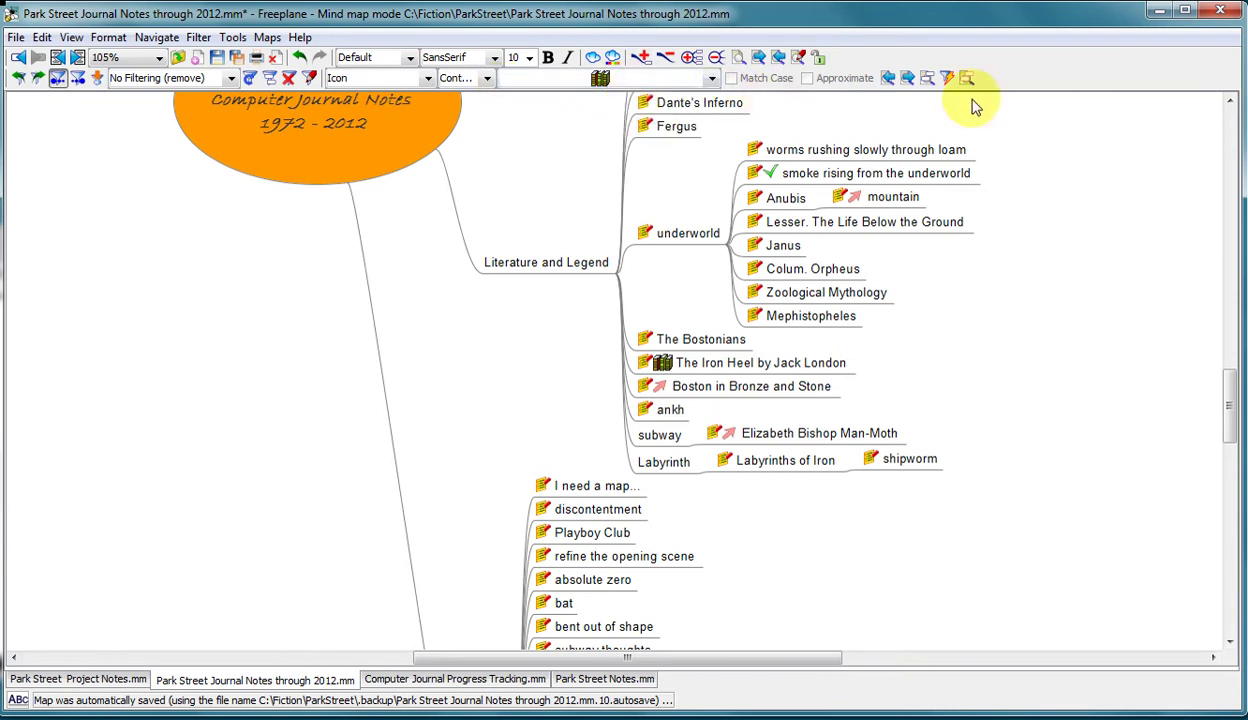
click(947, 80)
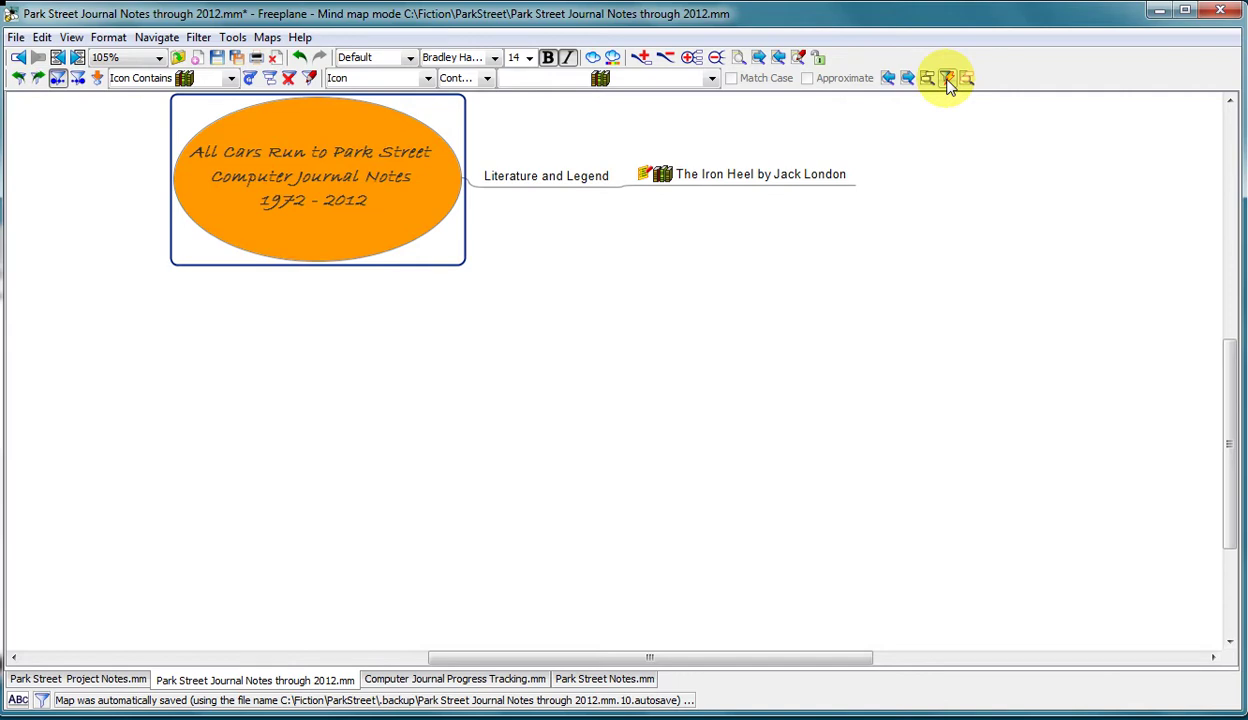
click(289, 78)
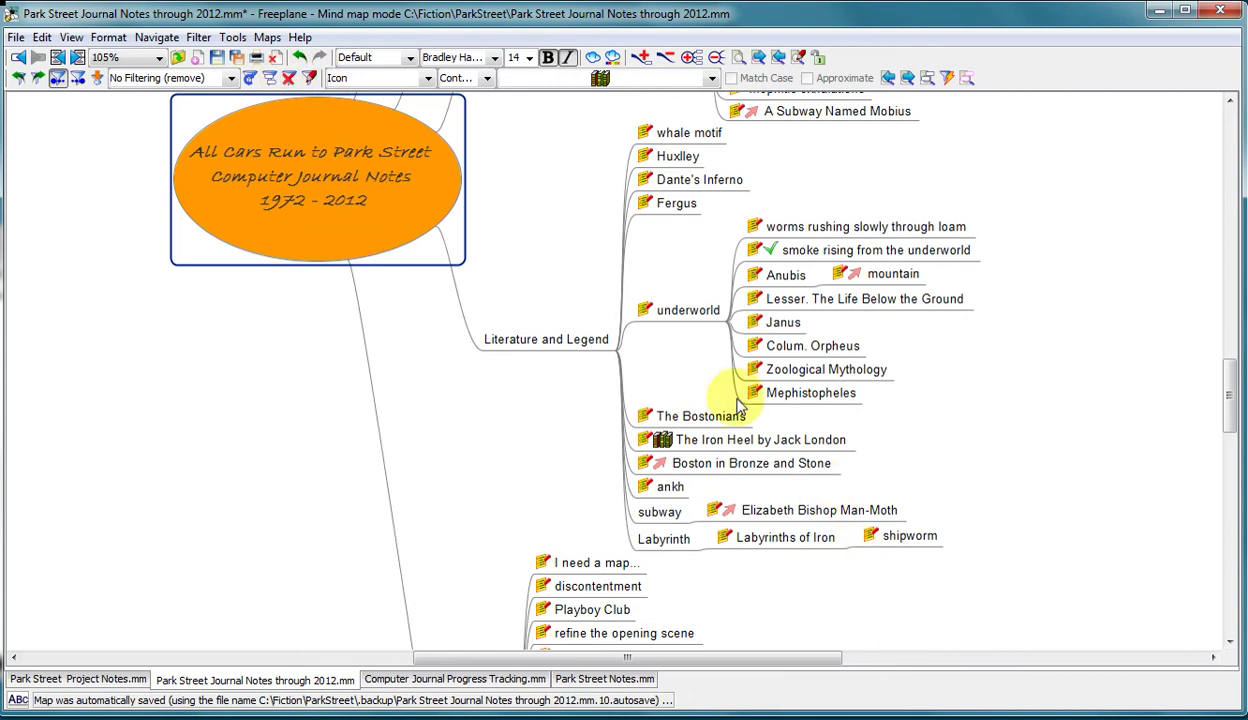
Step: Open the e-book linked to "The Iron Heel by Jack London", highlight a passage about the Iron Heel not being inevitable, and close it
click(740, 448)
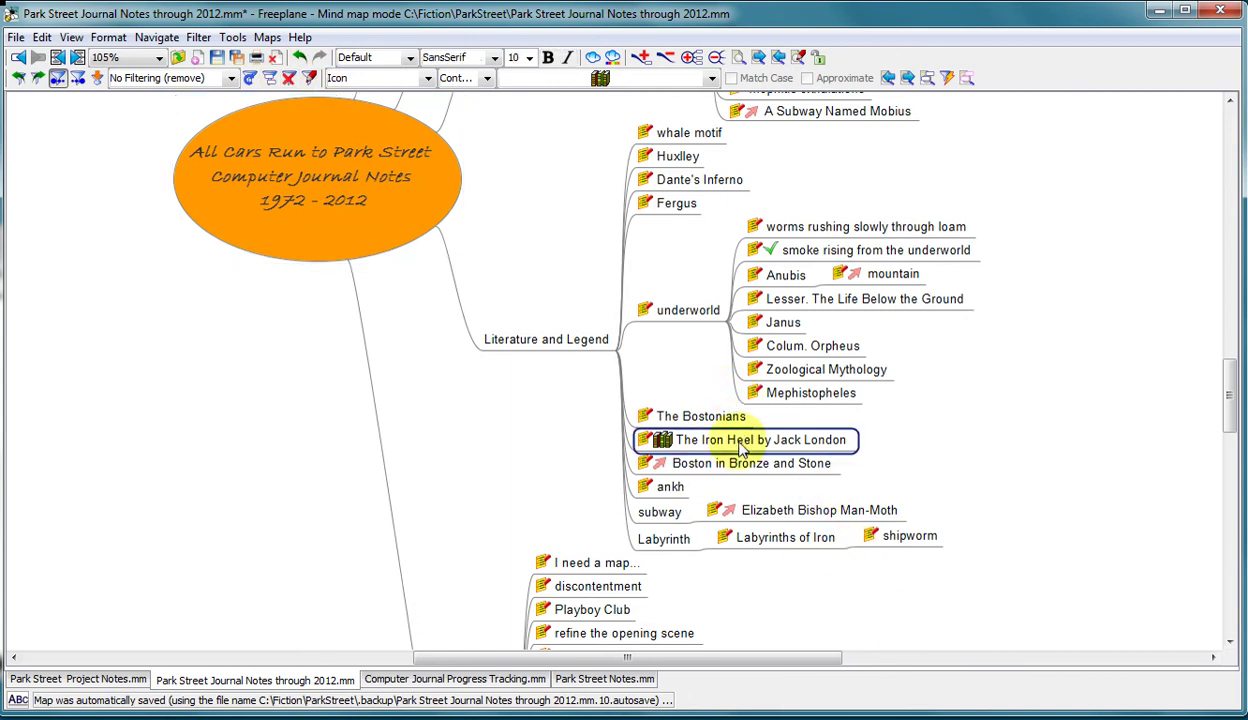
click(662, 443)
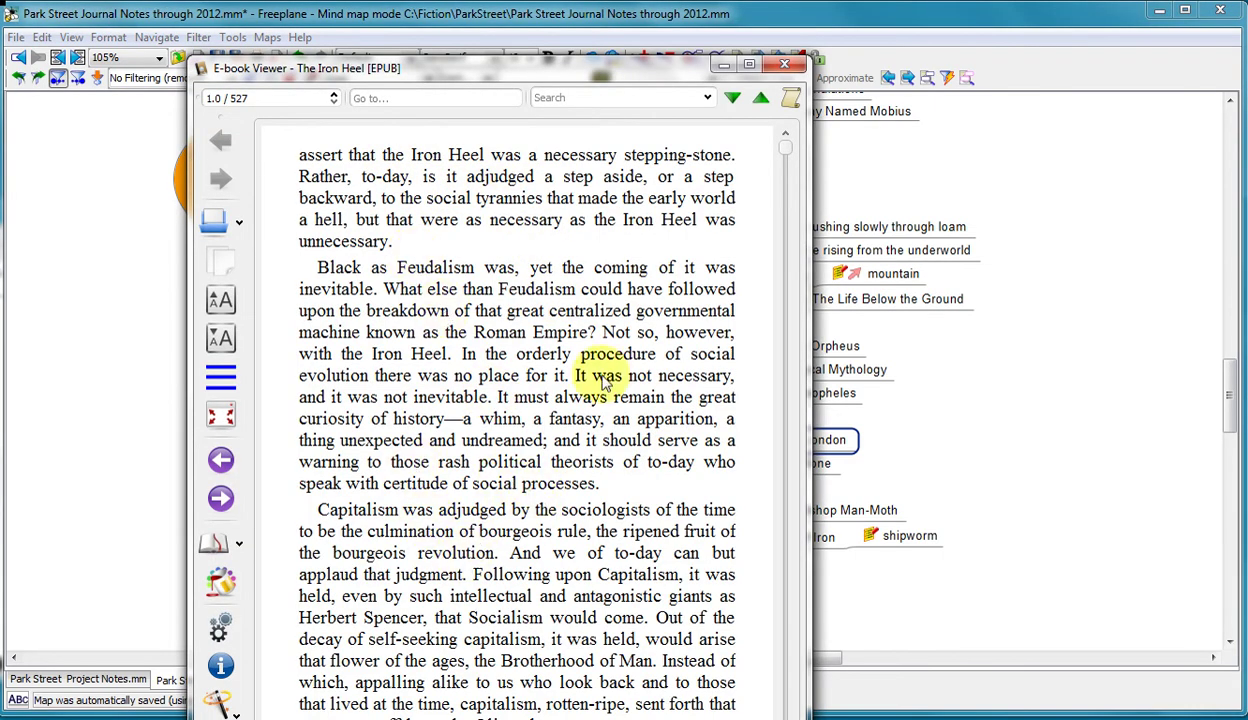
drag(418, 378, 614, 470)
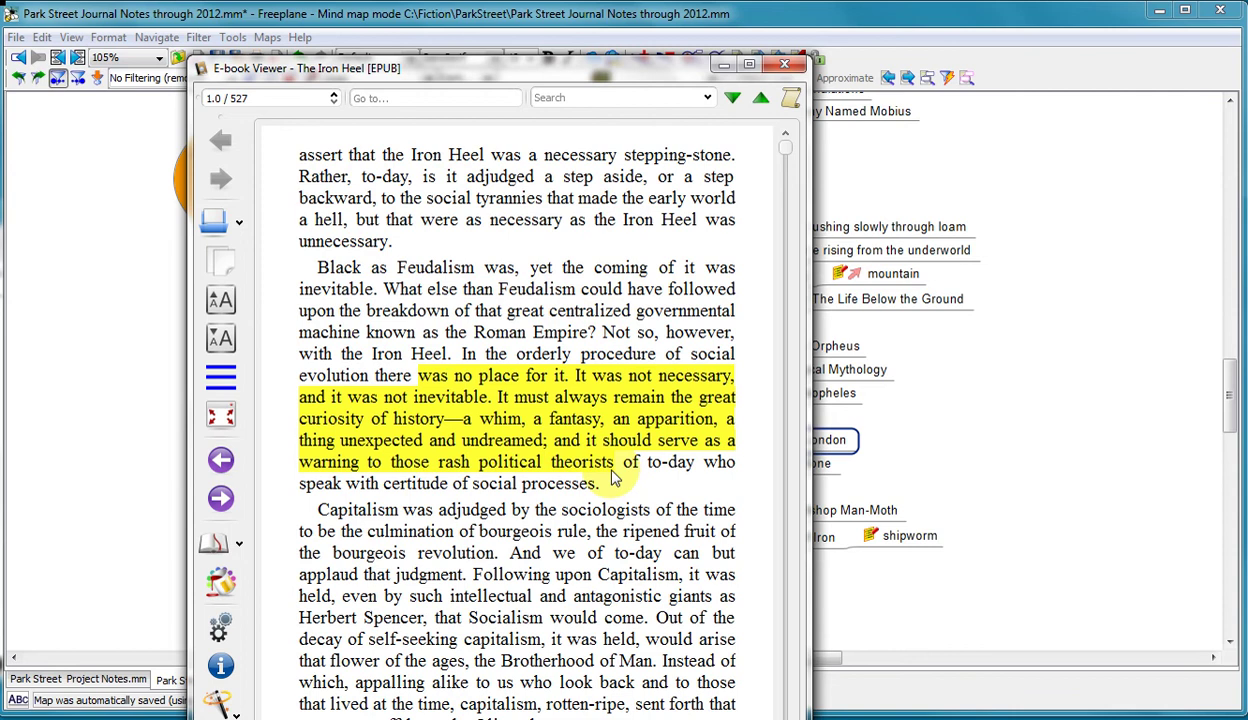
click(785, 68)
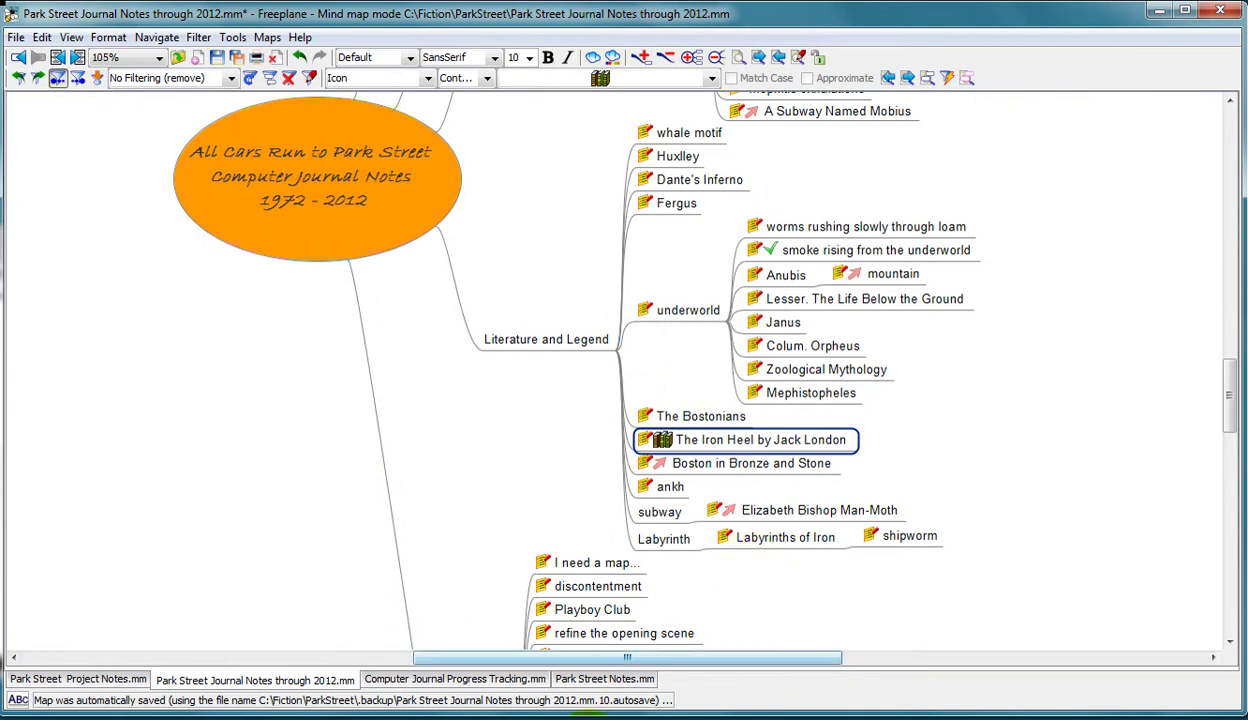
Step: Unfold every branch of the Park Street Notes map from its central node
click(590, 681)
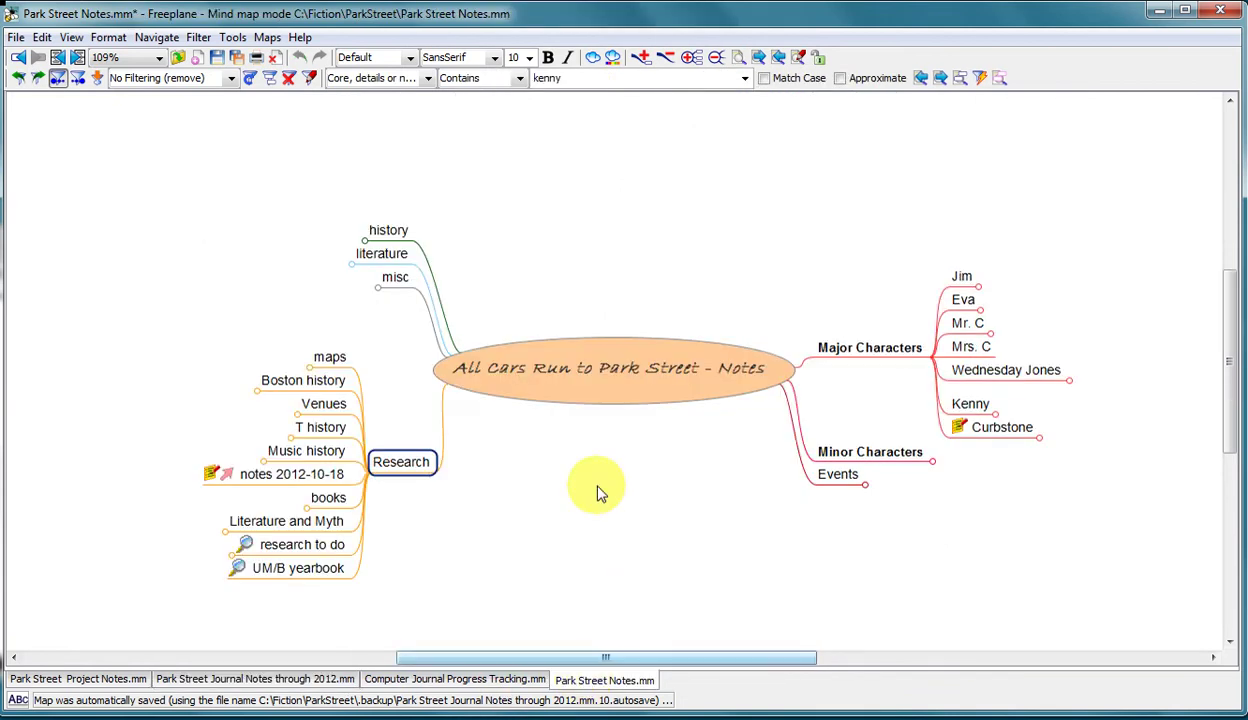
click(608, 386)
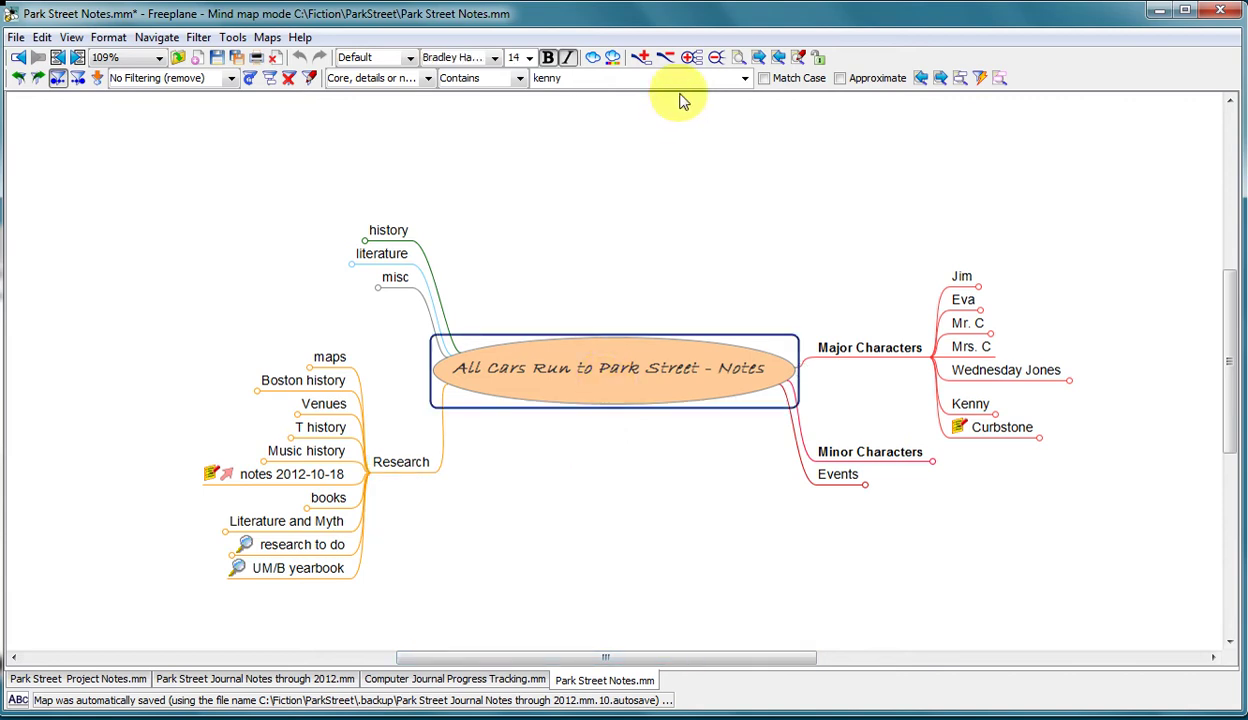
click(691, 57)
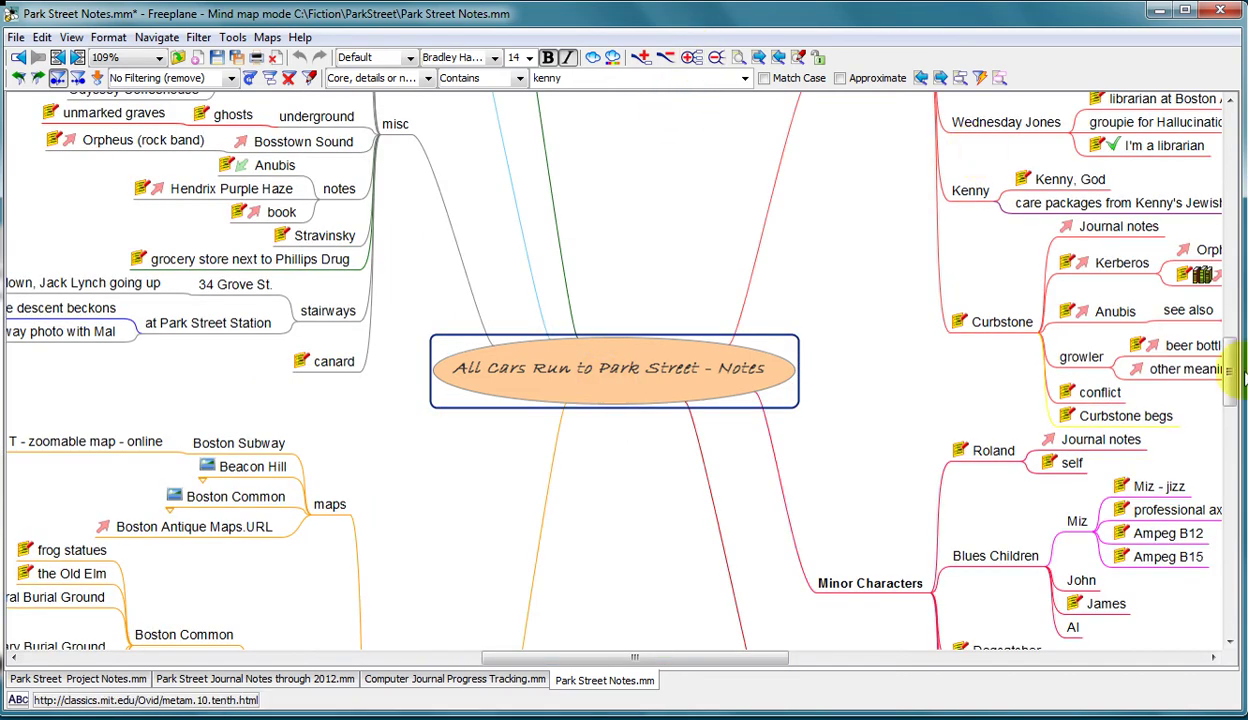
mouse_move(1244, 375)
mouse_down()
mouse_move(1243, 550)
mouse_move(1242, 230)
mouse_move(1237, 424)
mouse_move(1232, 372)
mouse_up()
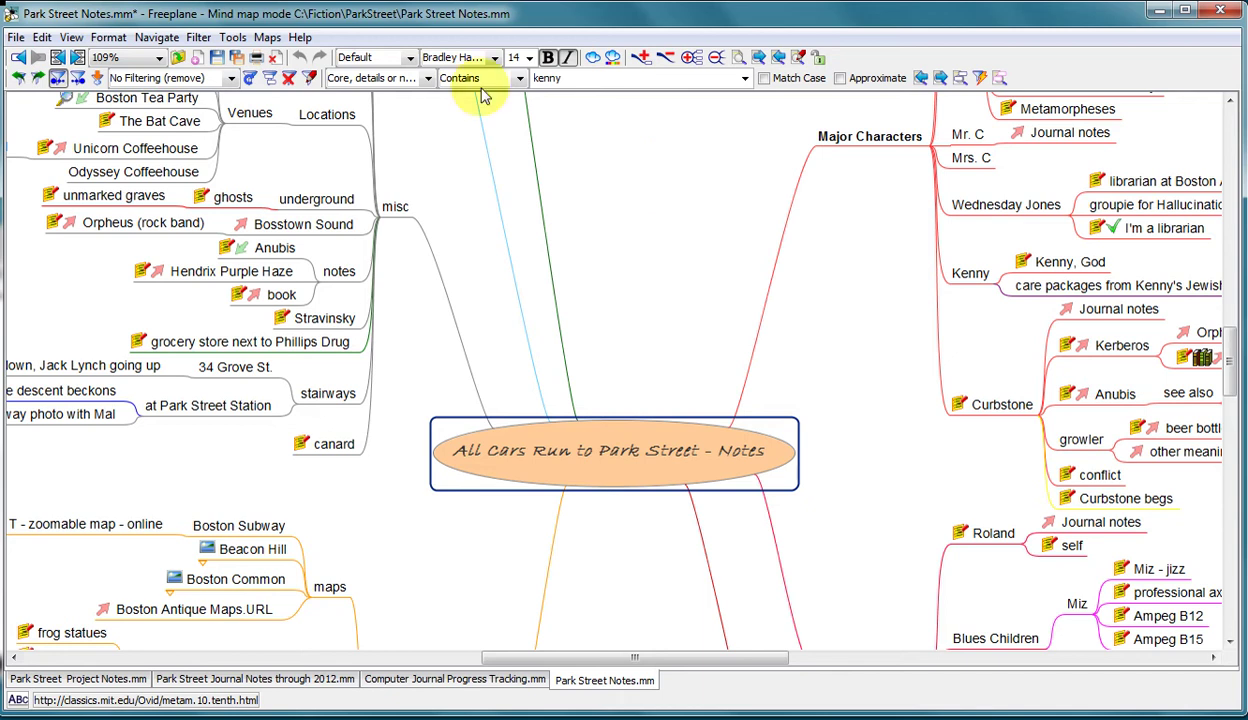
Step: Filter the Park Street Notes map to nodes containing the image icon and select the Tremont Street Subway node
click(426, 79)
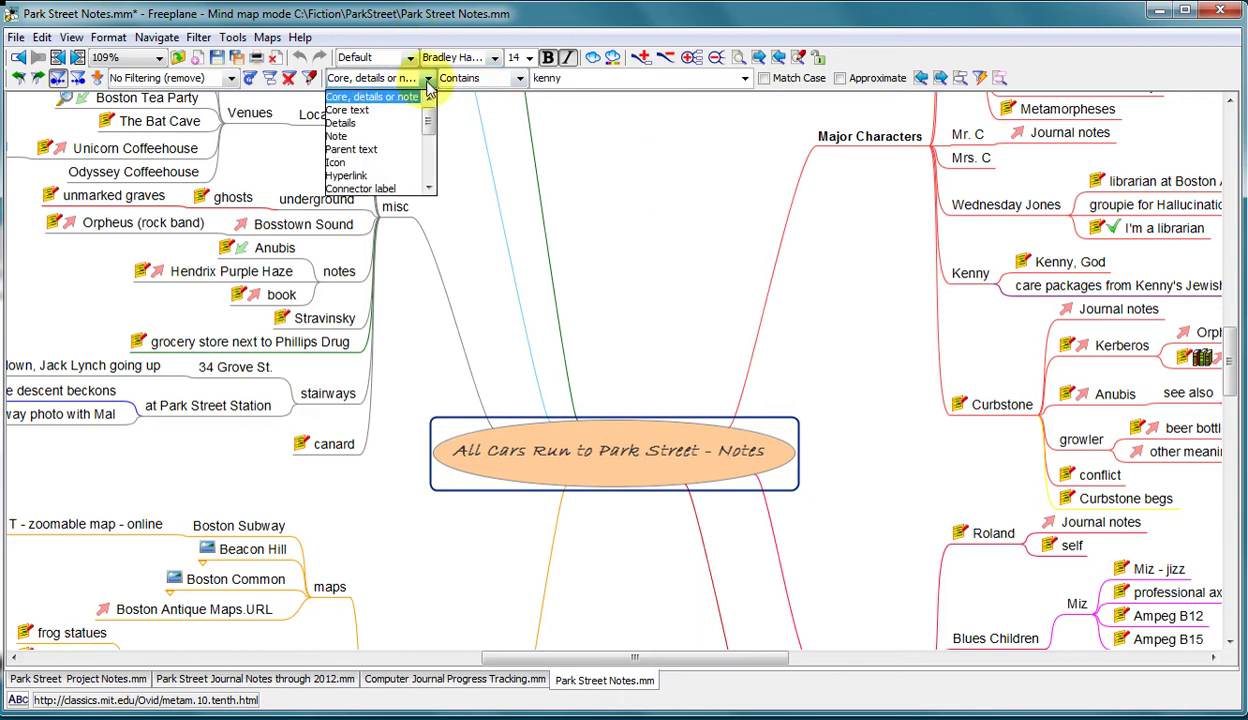
click(350, 162)
click(714, 80)
click(583, 140)
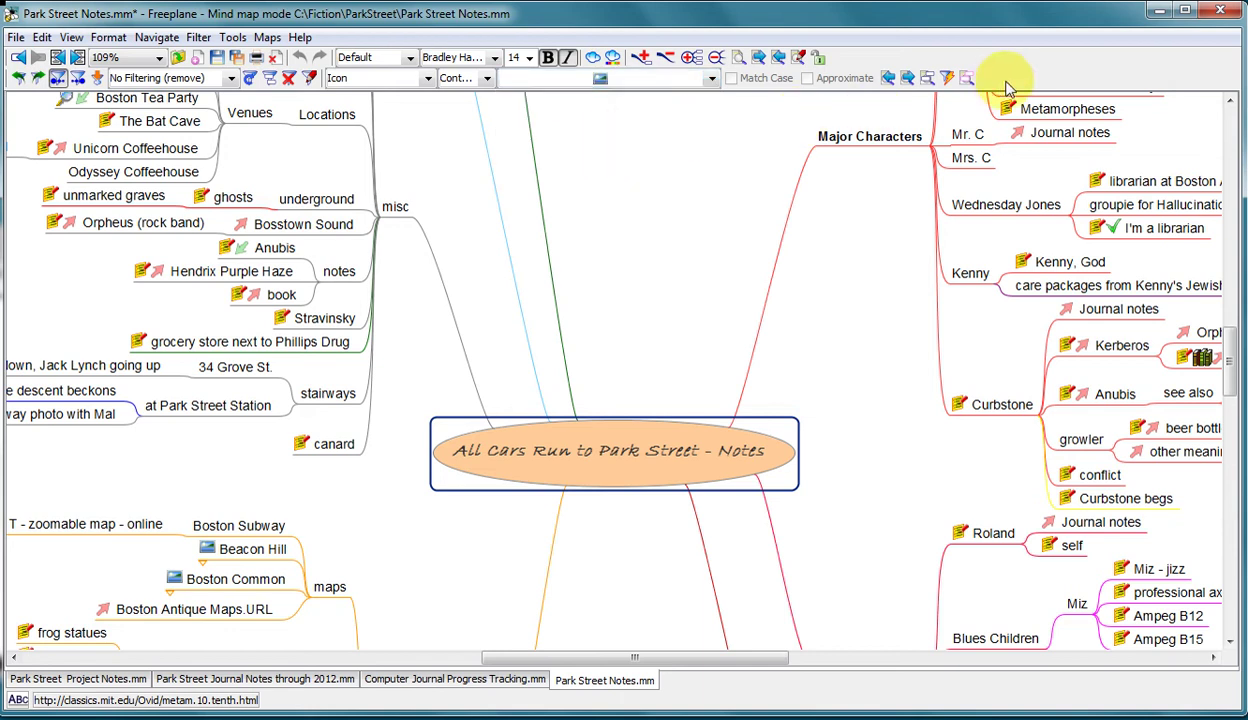
click(947, 80)
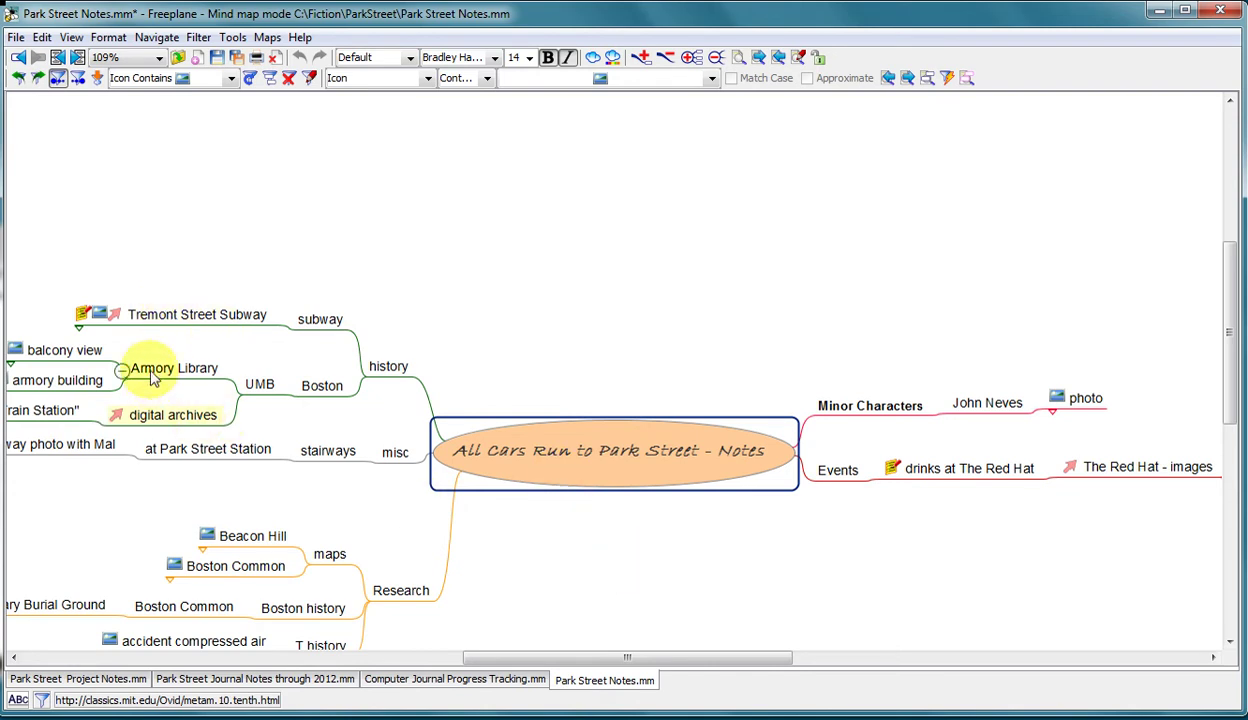
click(97, 318)
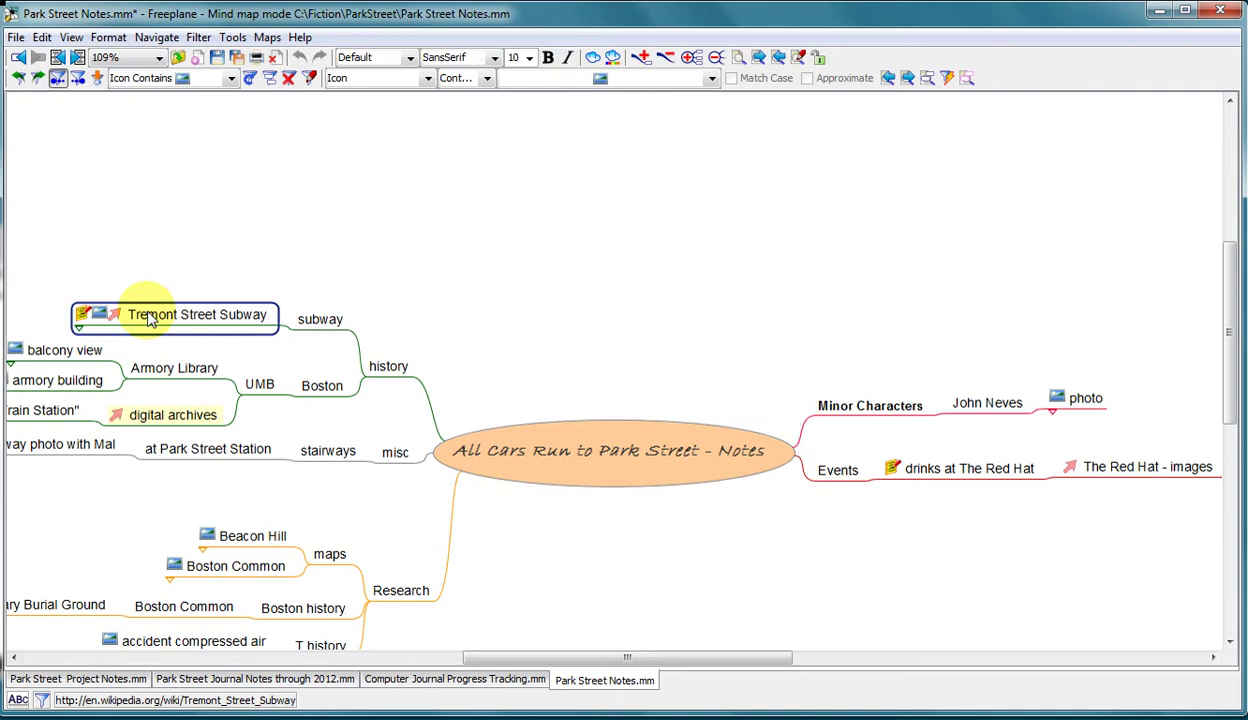
Step: Unfold the image under the Tremont Street Subway node, open it in the image viewer, enlarge it several times and close the viewer
click(79, 330)
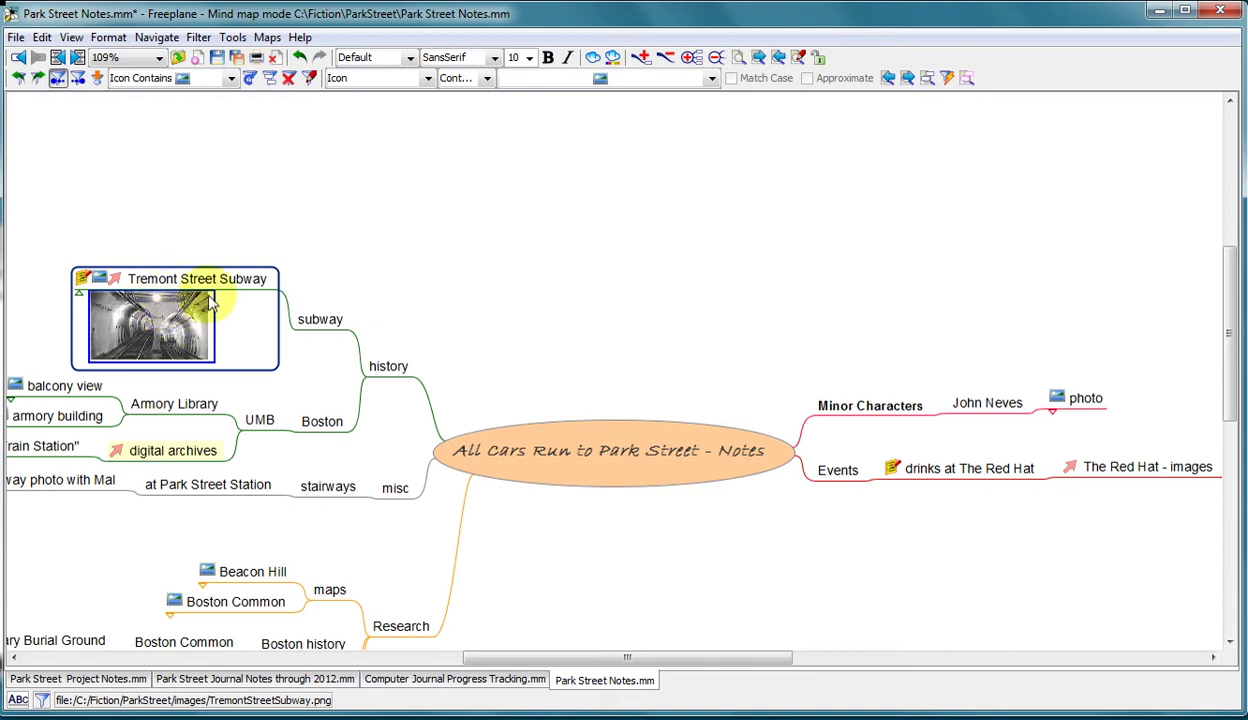
click(145, 340)
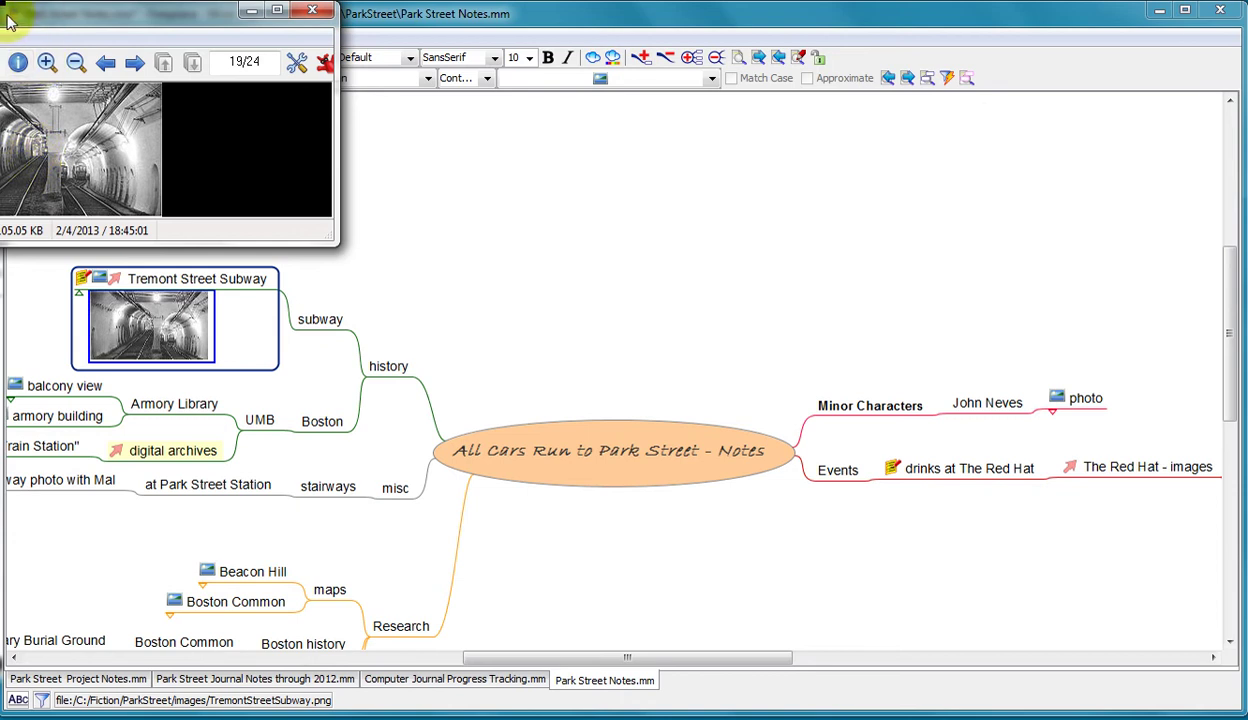
click(46, 62)
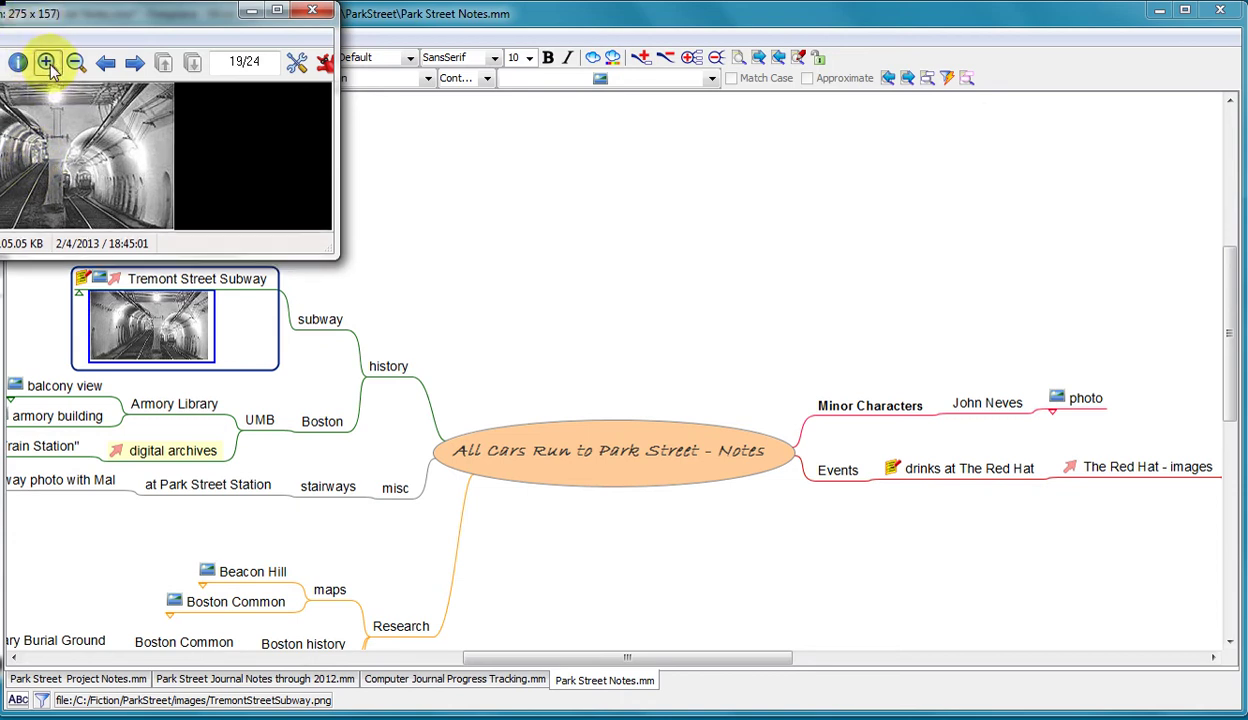
click(46, 62)
click(46, 62)
click(46, 62)
click(46, 62)
click(46, 62)
click(46, 62)
click(311, 13)
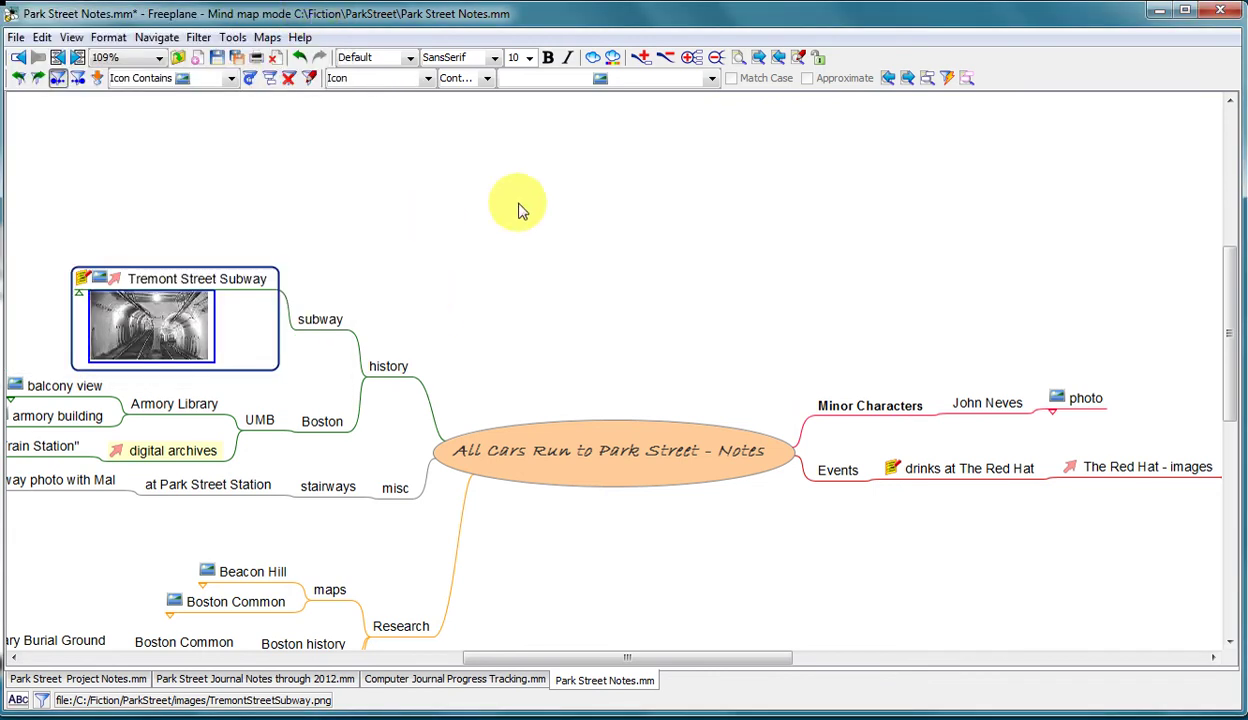
Step: Remove the icon filter and find the first node whose core text, details or note contains "anubis"
click(288, 78)
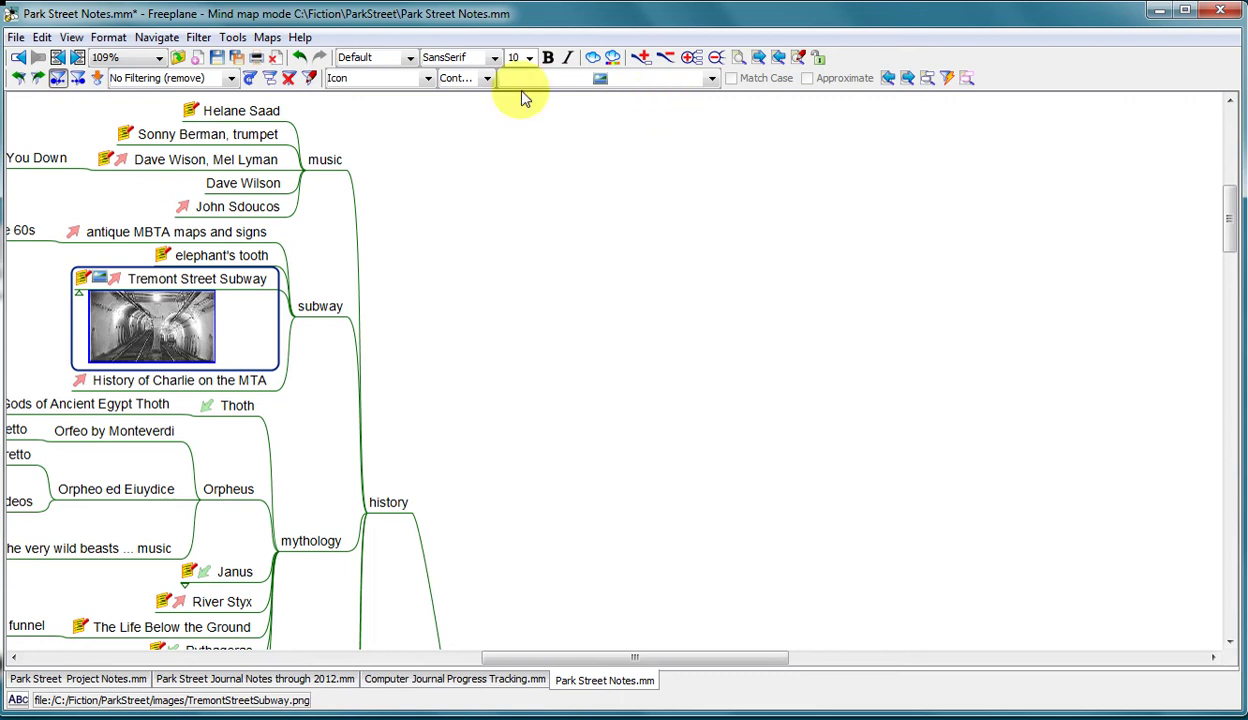
click(427, 79)
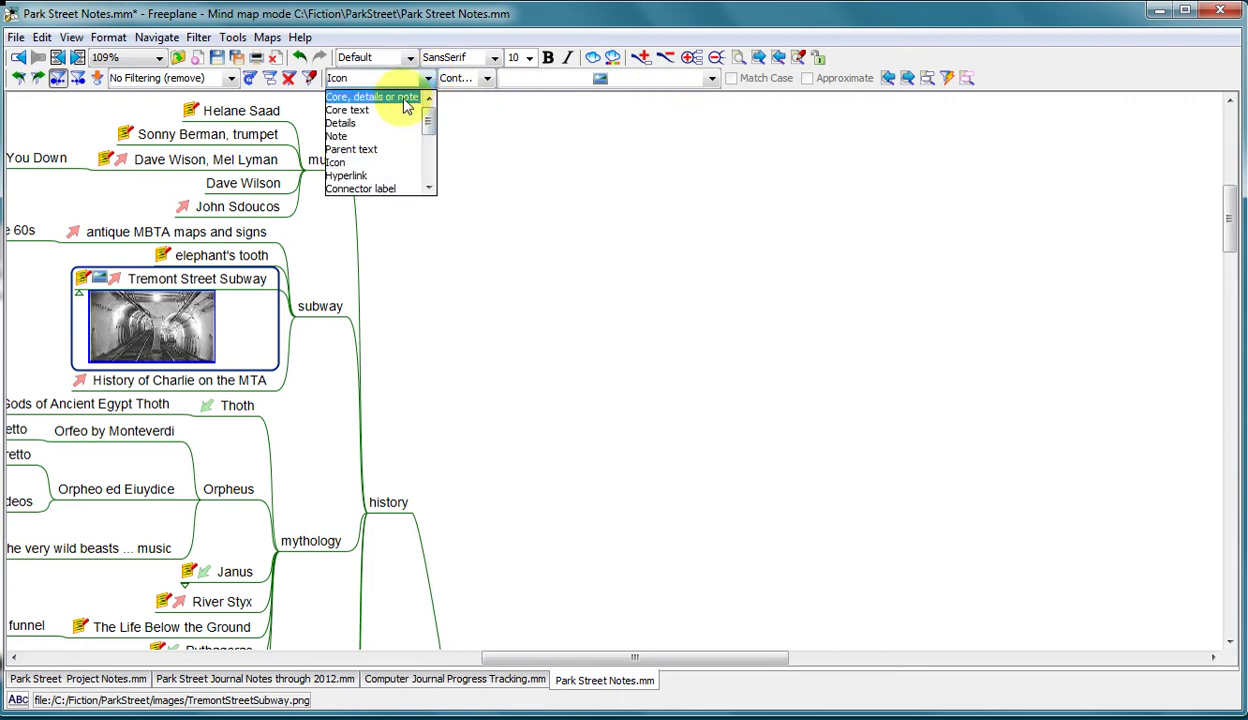
click(405, 96)
drag(577, 80, 515, 80)
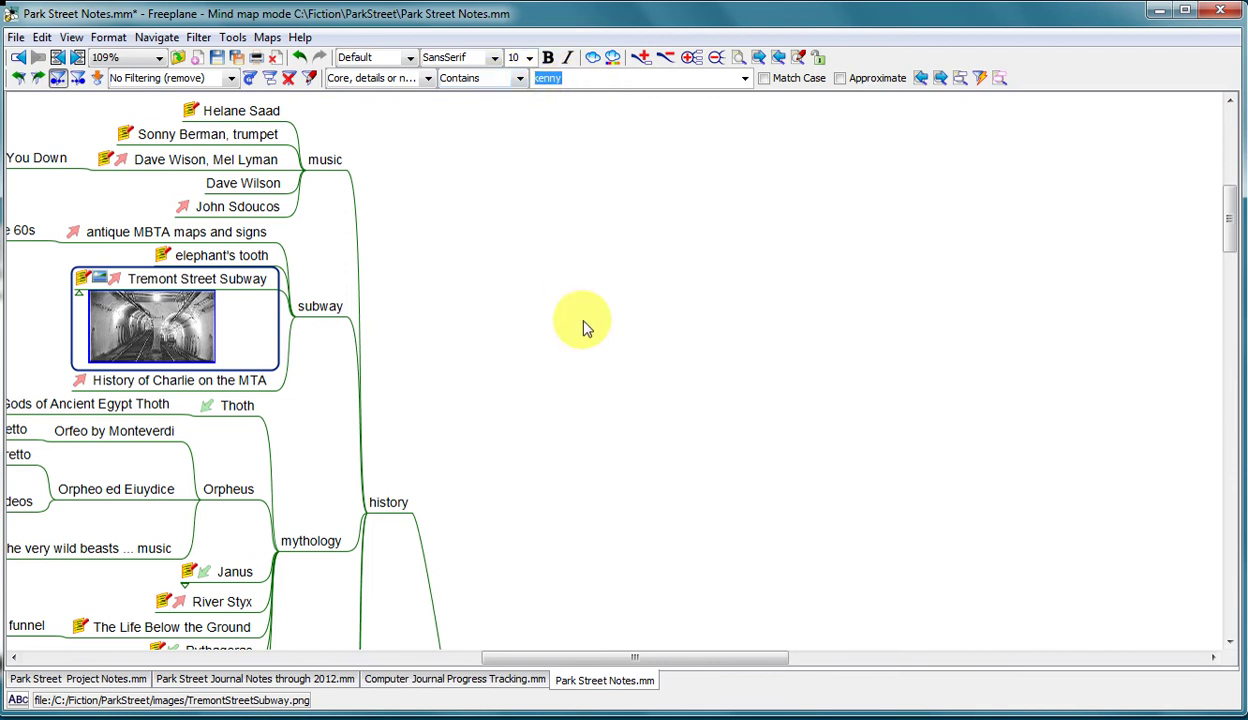
text(anubis)
click(940, 78)
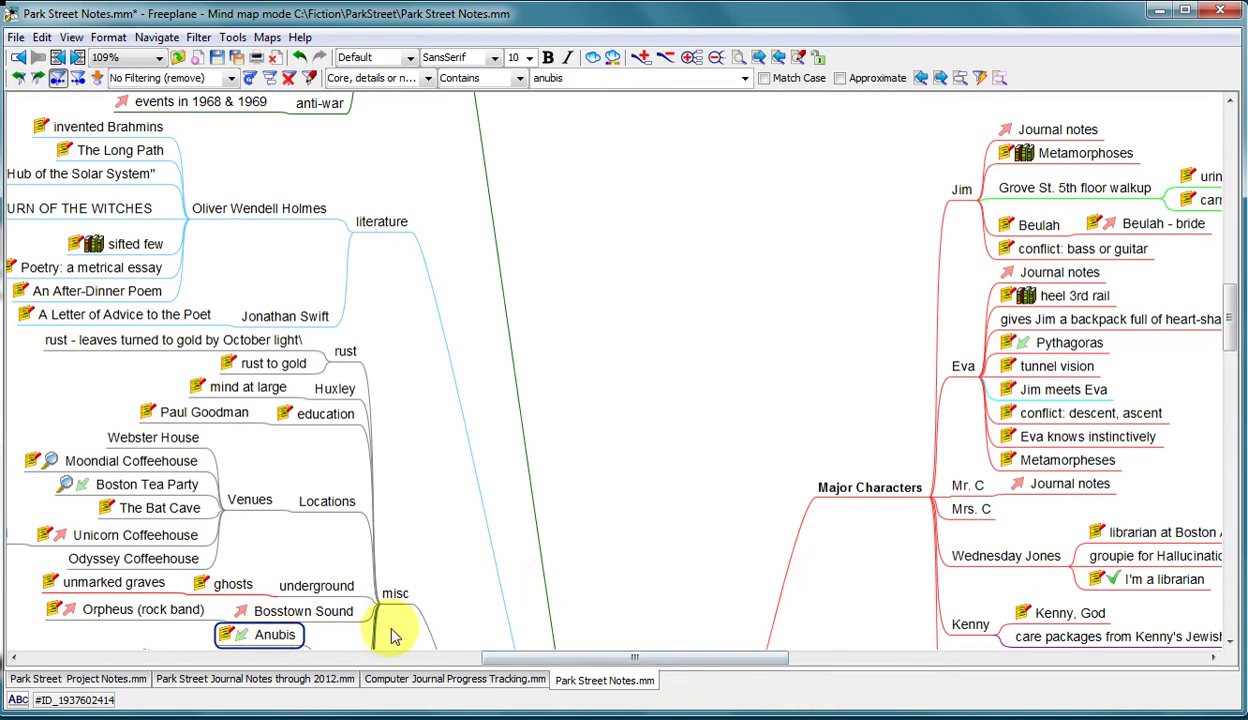
Step: Read the note attached to the Anubis node in the misc branch and hide the note editor again
drag(1229, 312, 1235, 348)
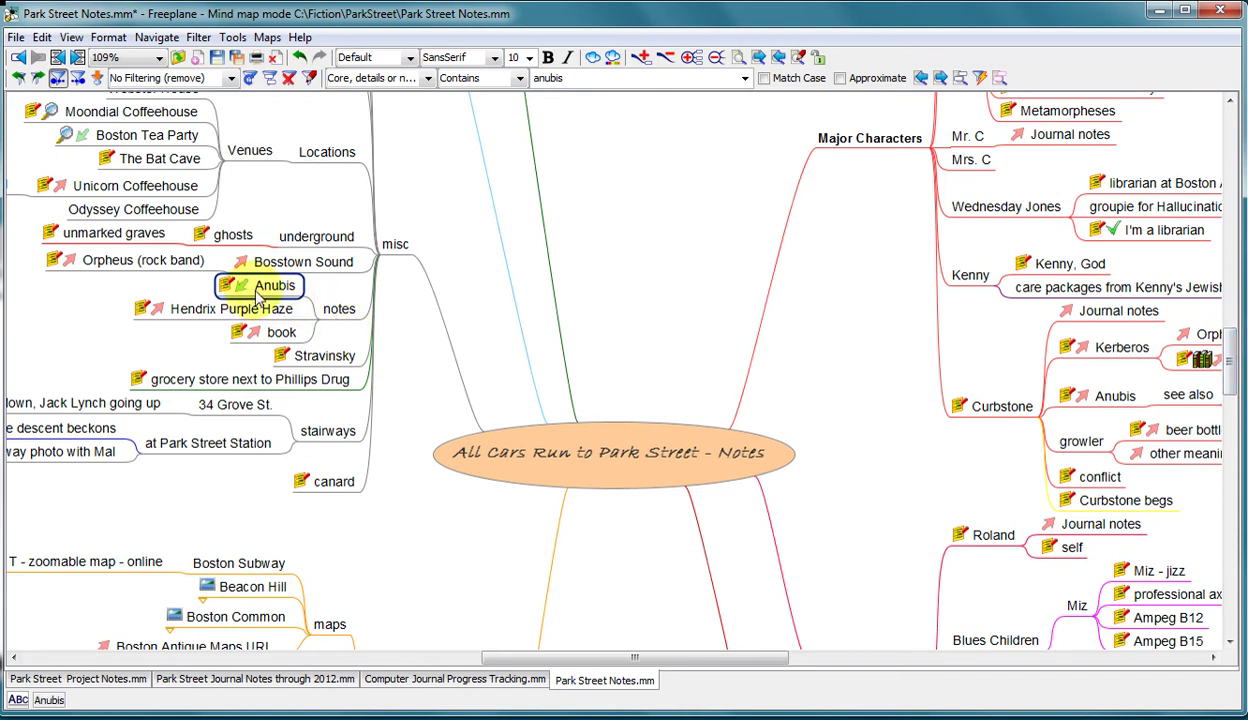
key(ctrl+greater)
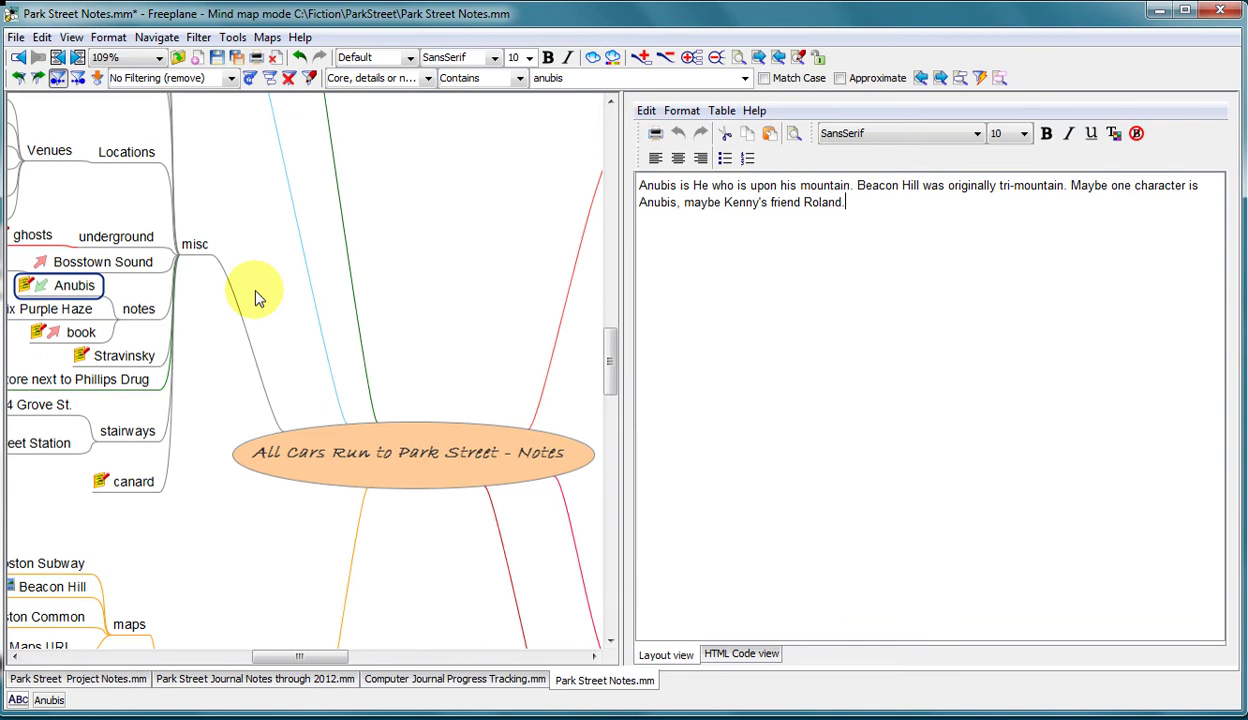
key(ctrl+greater)
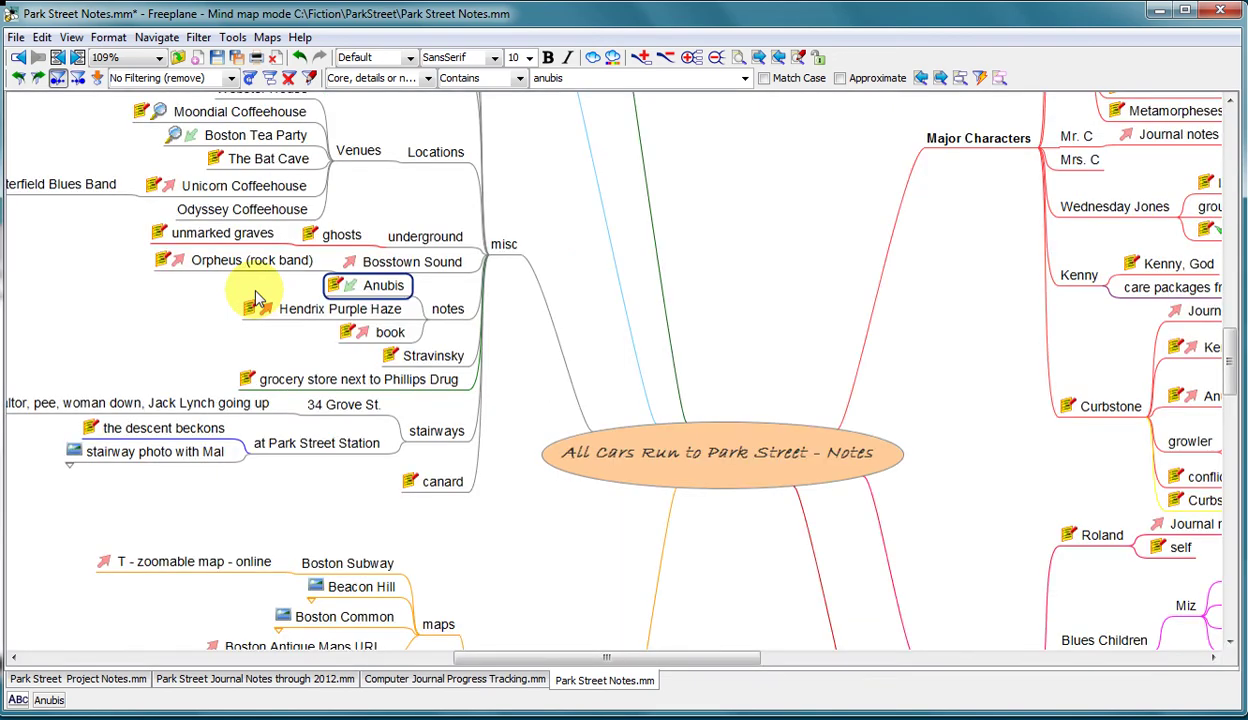
Step: Go to the next "anubis" match and inspect the Curbstone character node with its Kerberos, Anubis and see also nodes
click(942, 80)
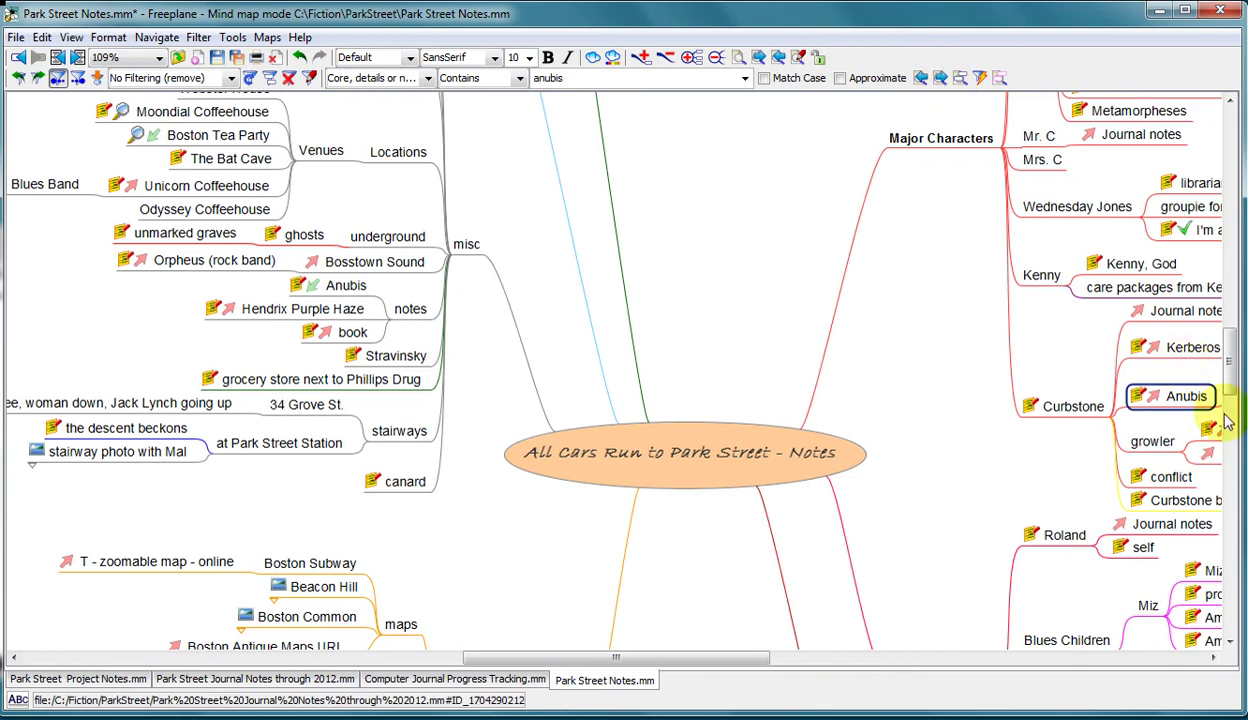
click(1078, 418)
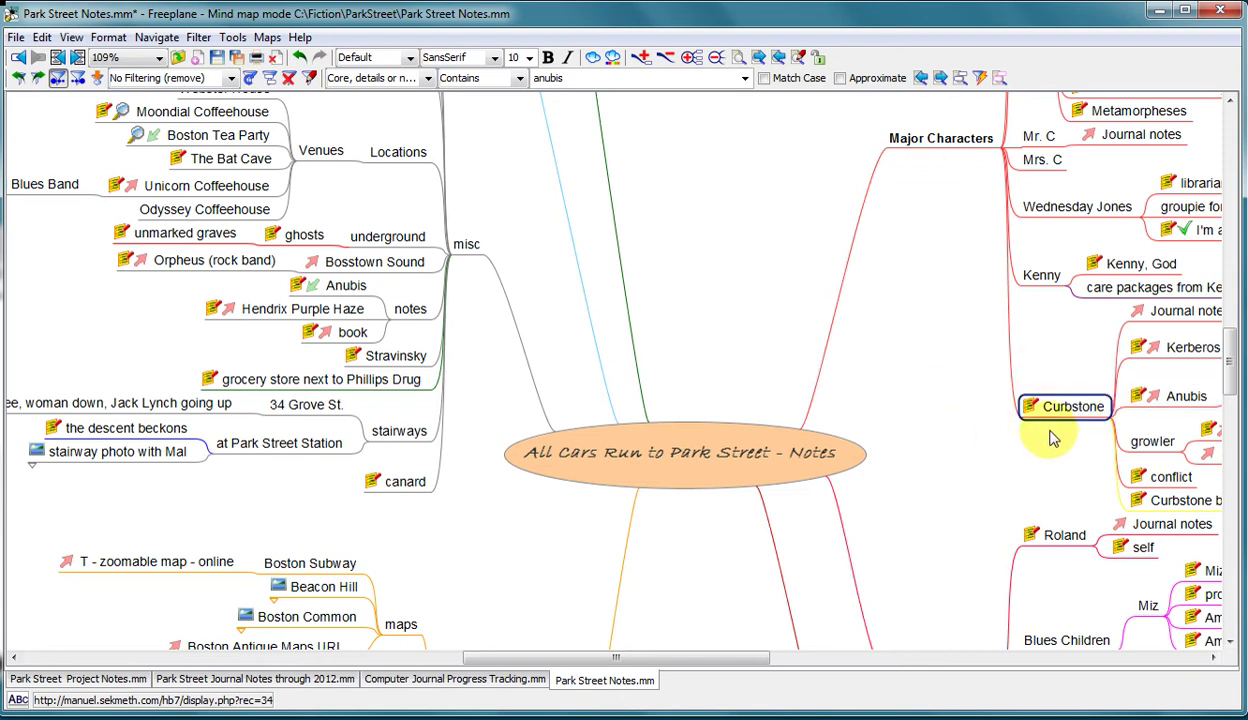
drag(705, 658, 748, 663)
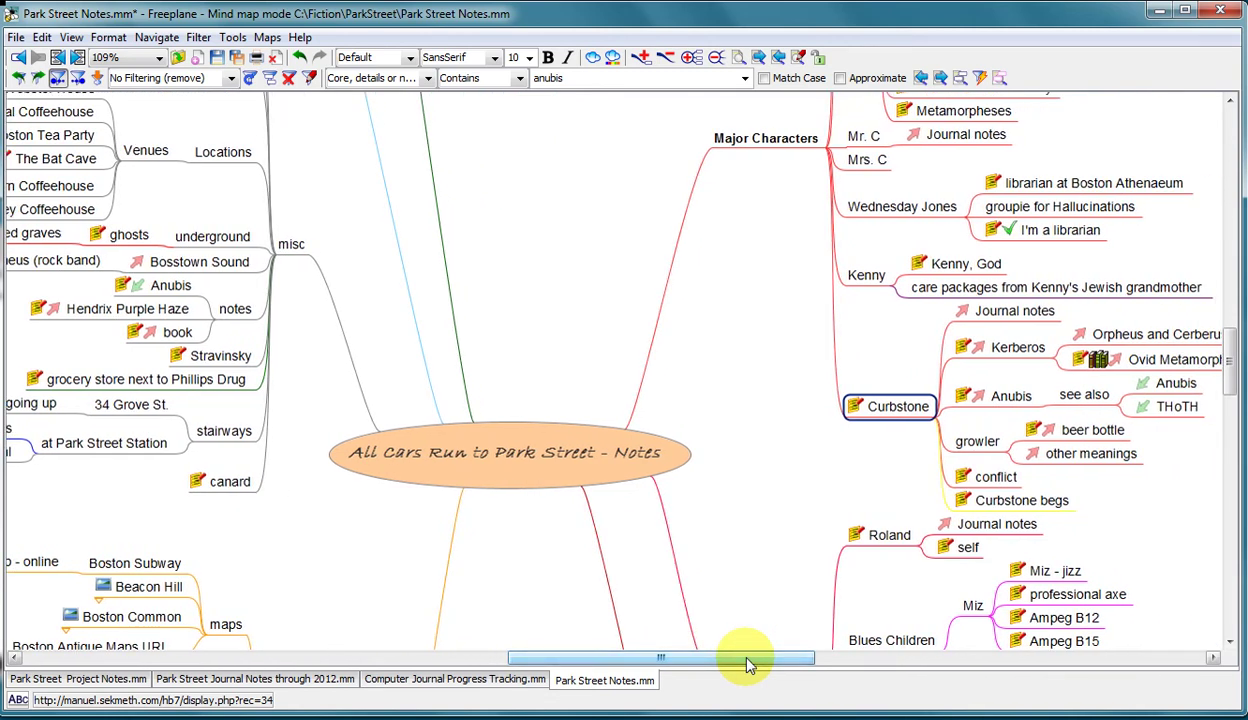
click(1022, 355)
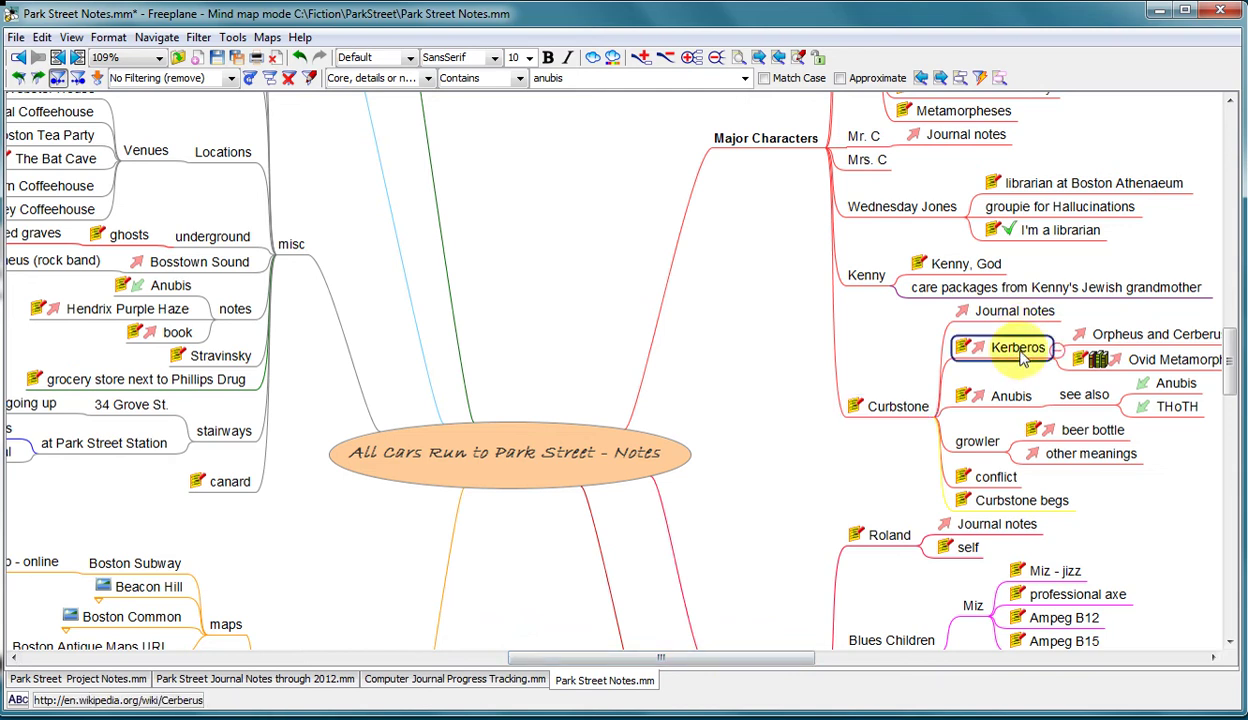
click(1020, 405)
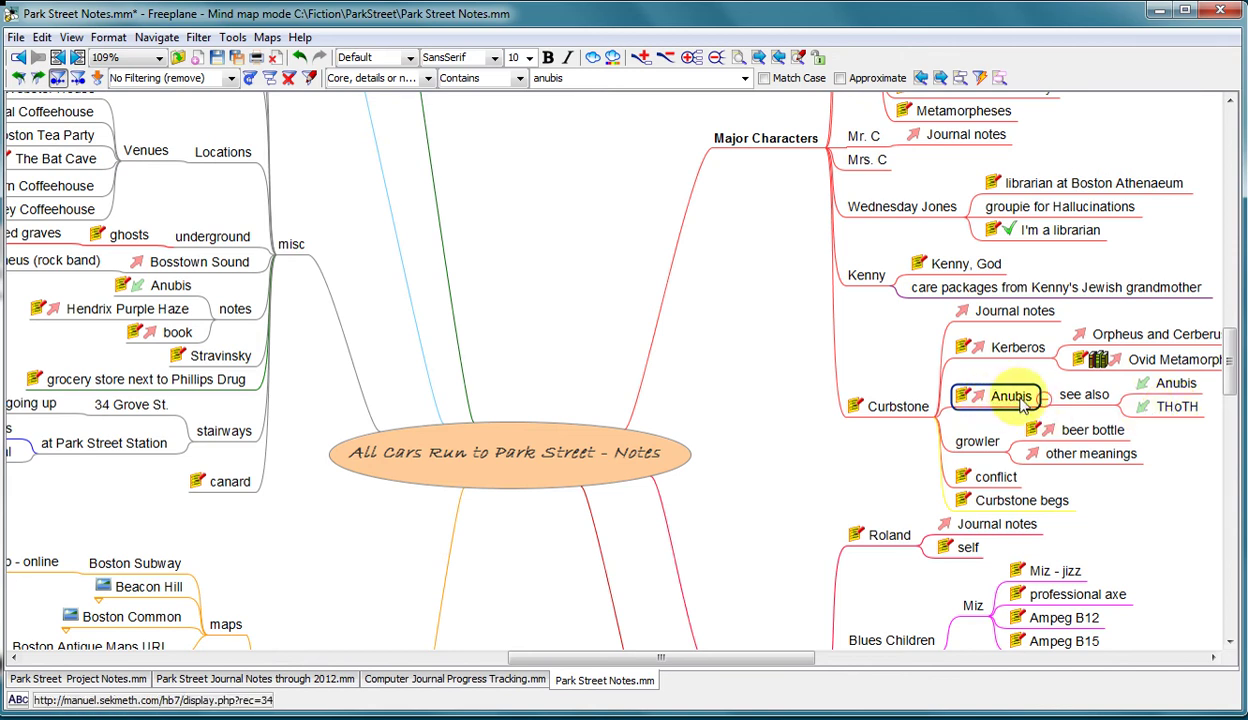
click(1020, 403)
click(1022, 403)
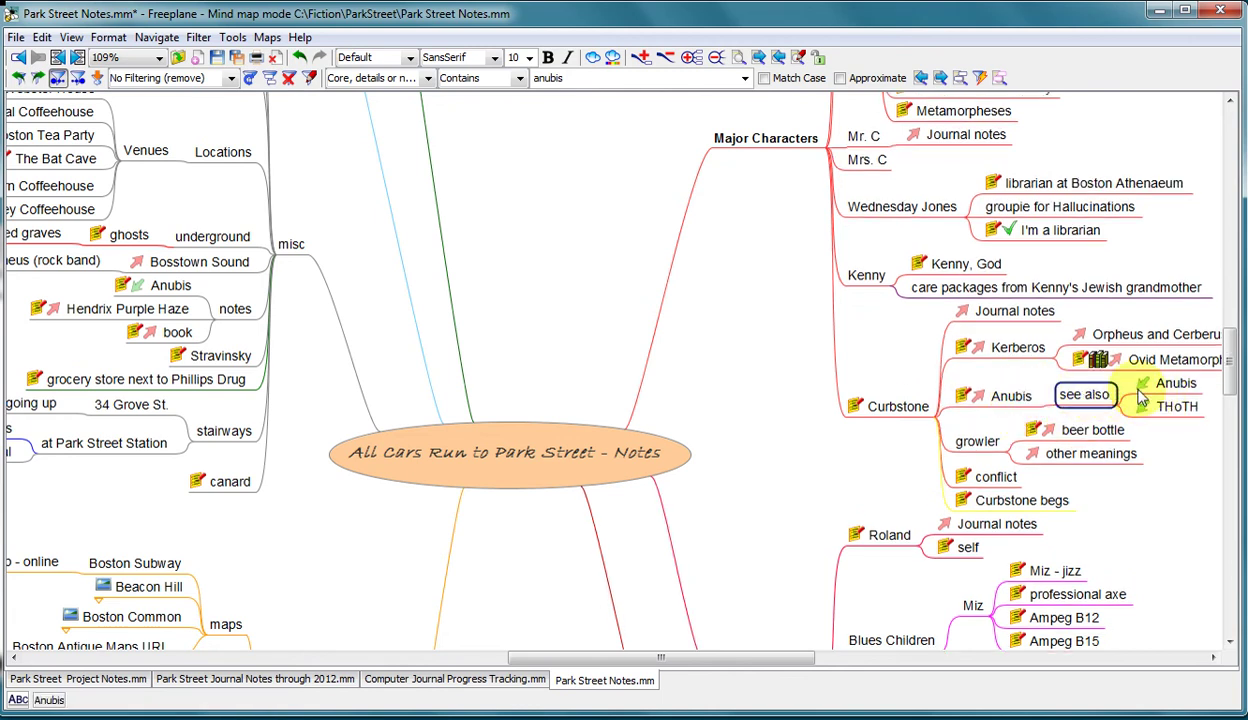
Step: Follow the local link from the see also Anubis node to the Anubis node under misc notes and back
click(1172, 386)
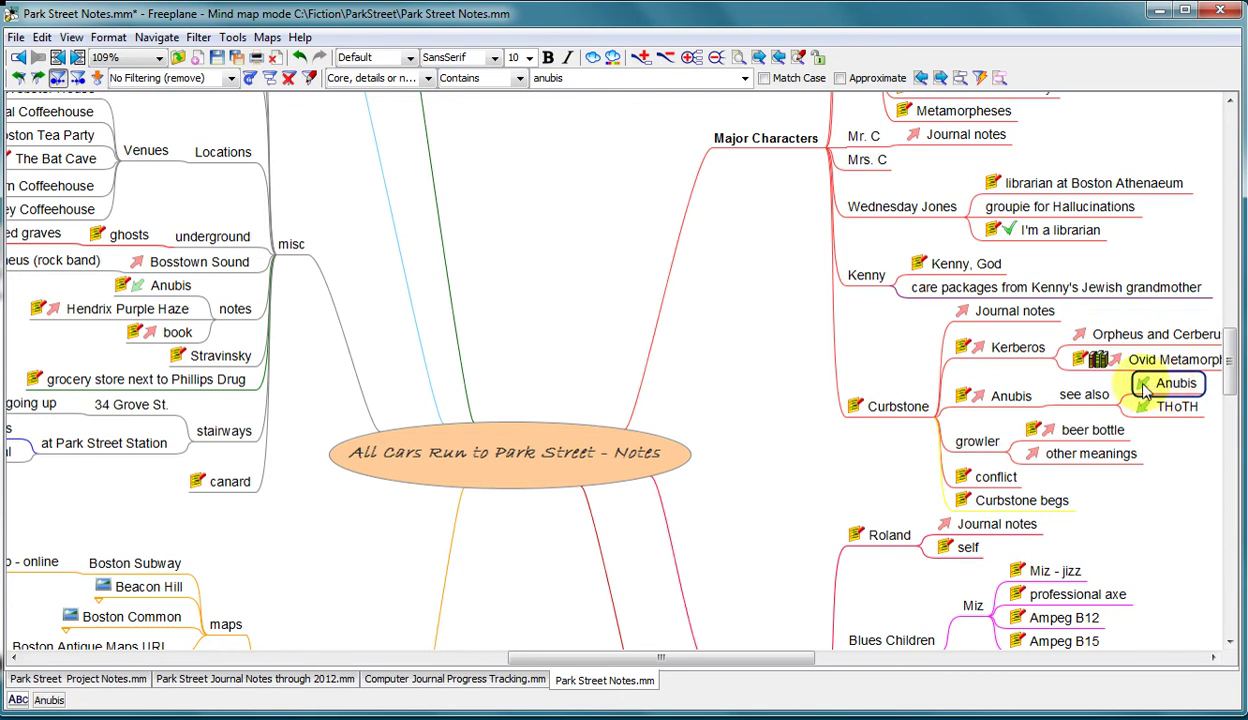
click(1144, 388)
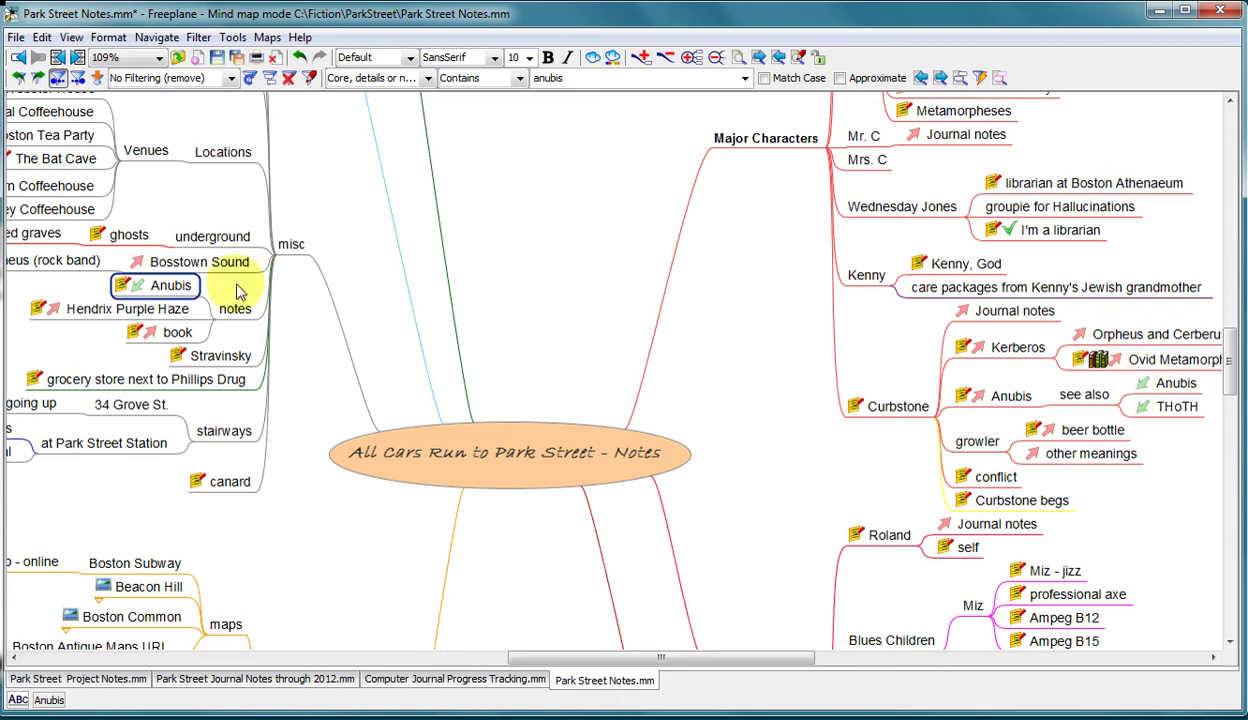
click(139, 288)
click(1144, 387)
click(139, 287)
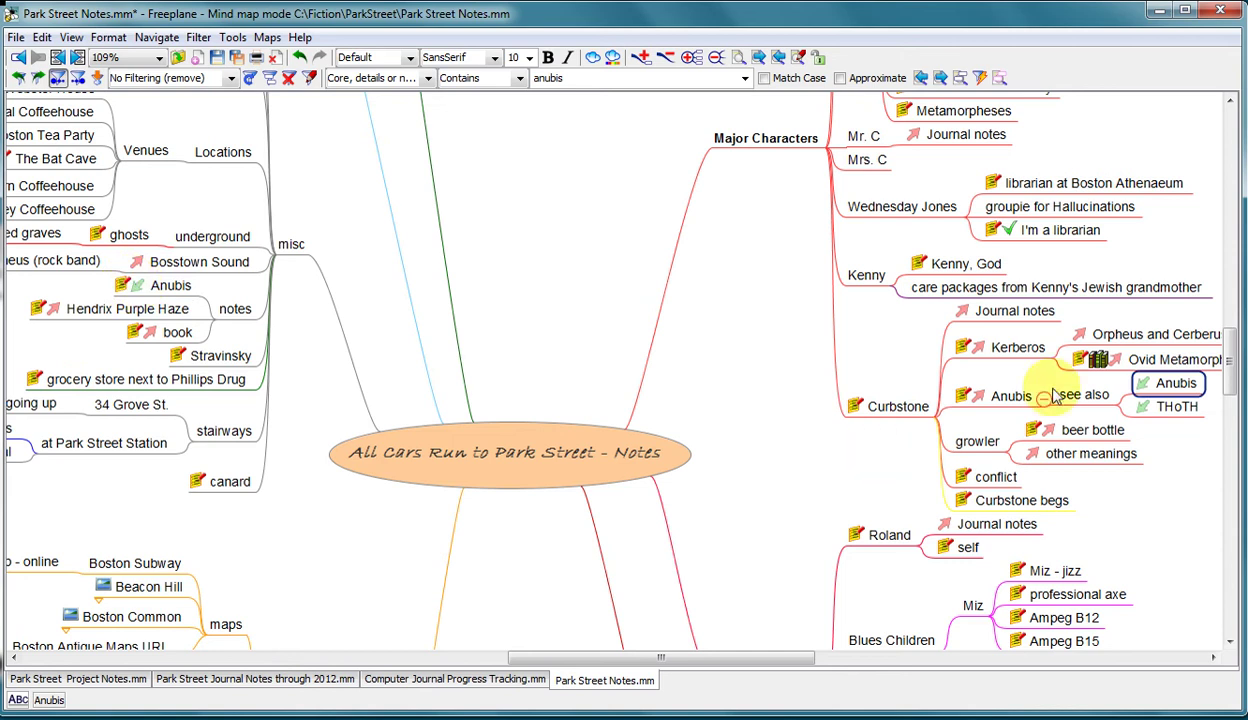
Step: Follow the THoTH link under Curbstone's see also node to Thoth in the mythology branch and bring its subnodes into view
click(1178, 416)
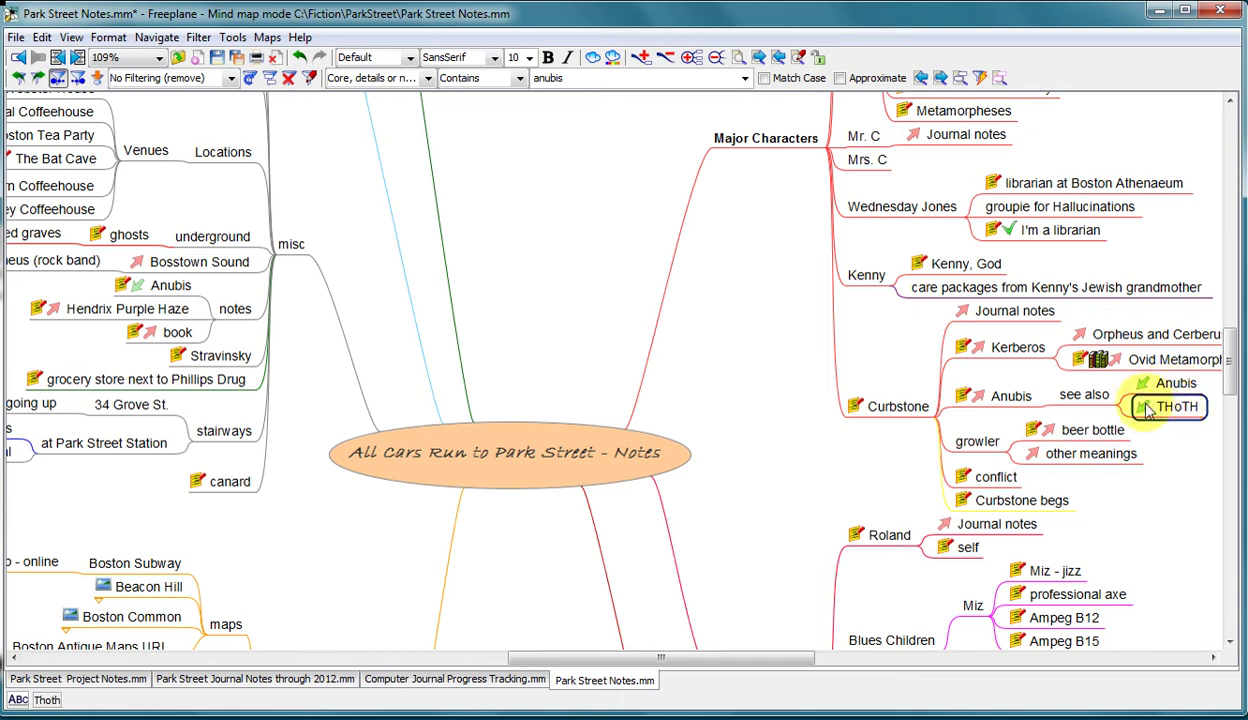
click(1146, 409)
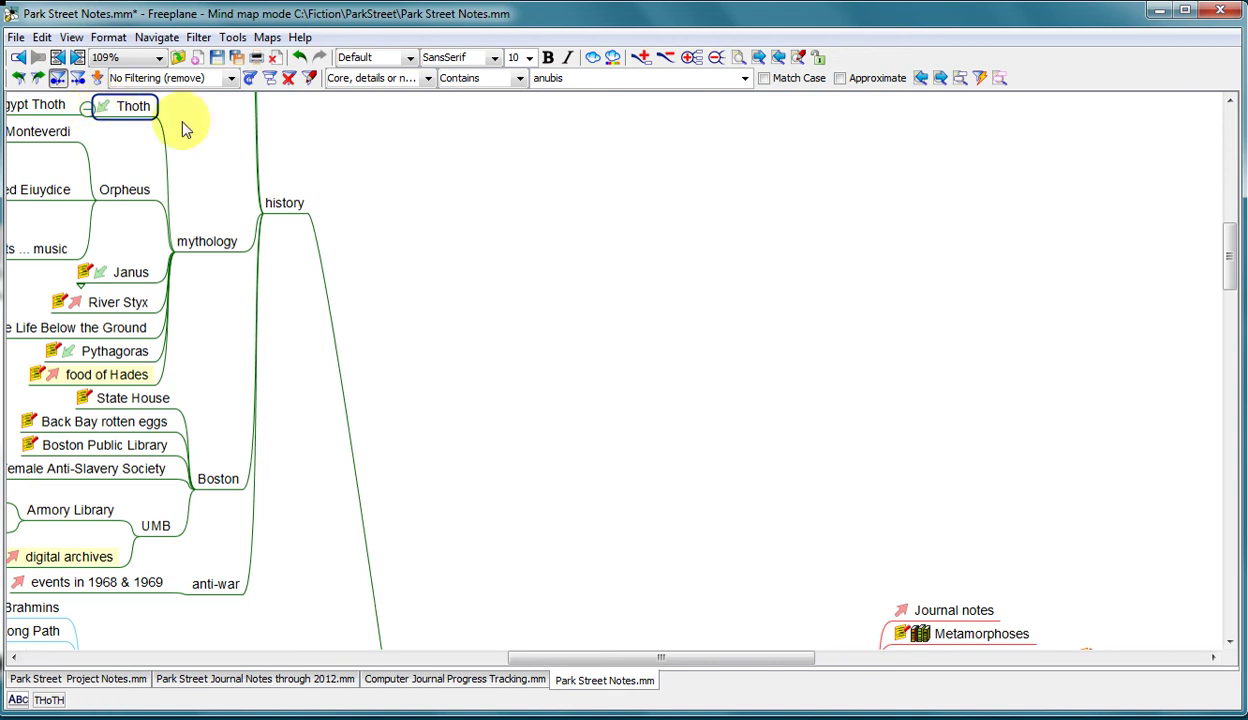
drag(237, 197, 476, 243)
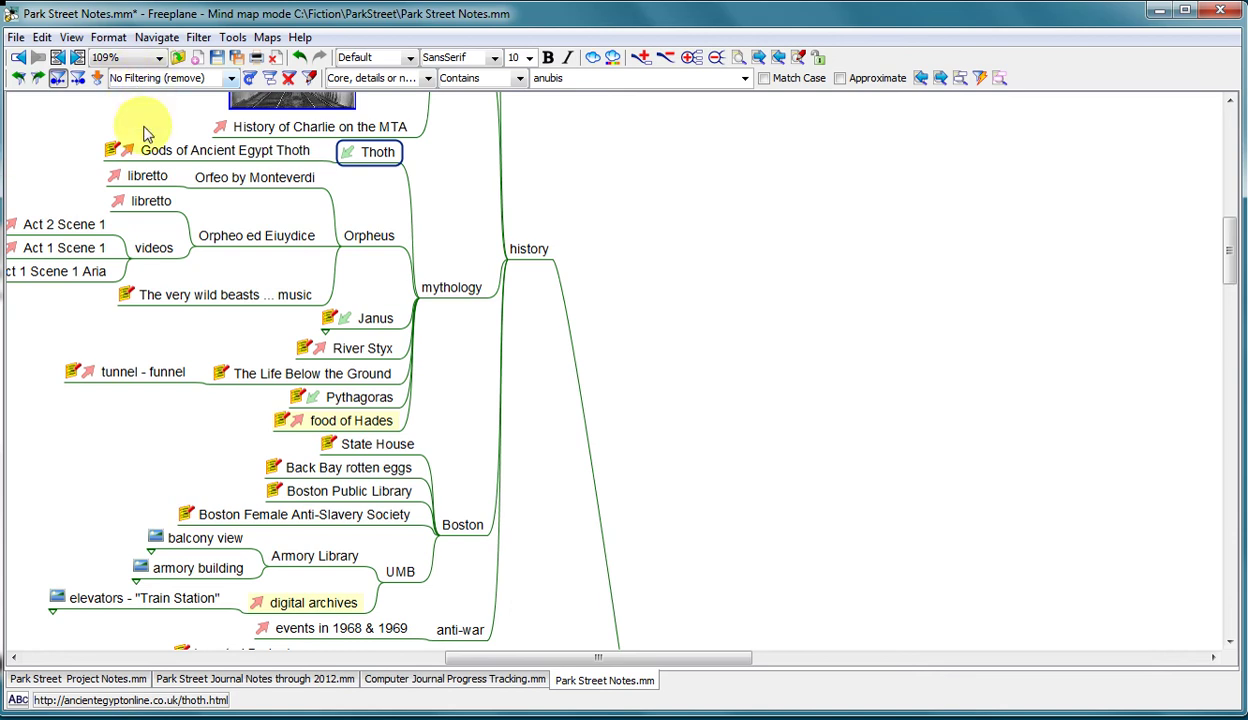
Step: Open the web page linked to the Gods of Ancient Egypt Thoth node, select its address, and minimize the browser
click(127, 149)
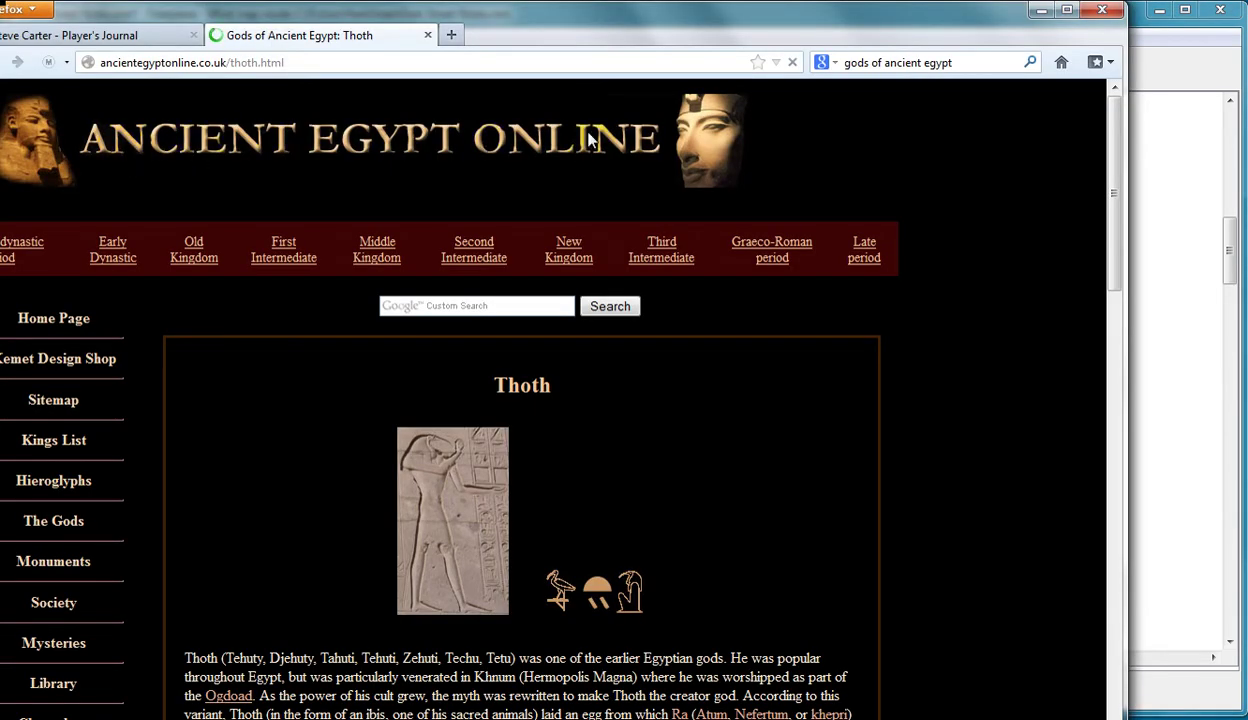
click(323, 63)
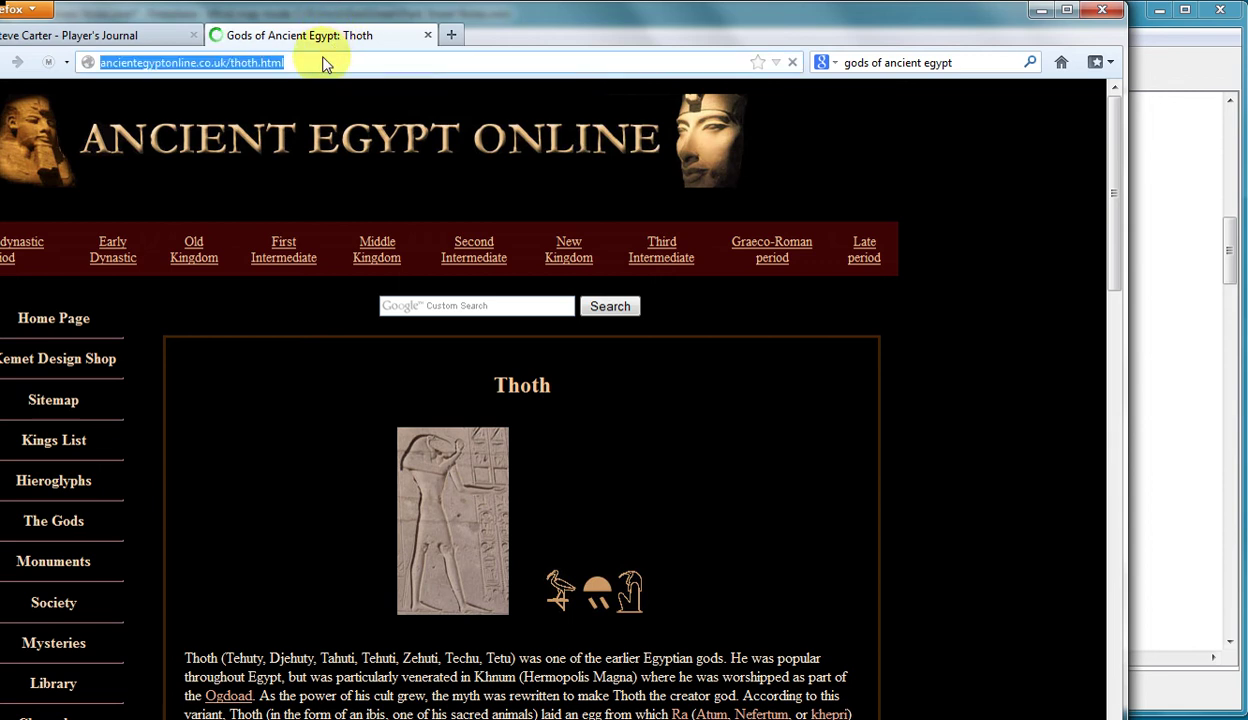
click(1040, 12)
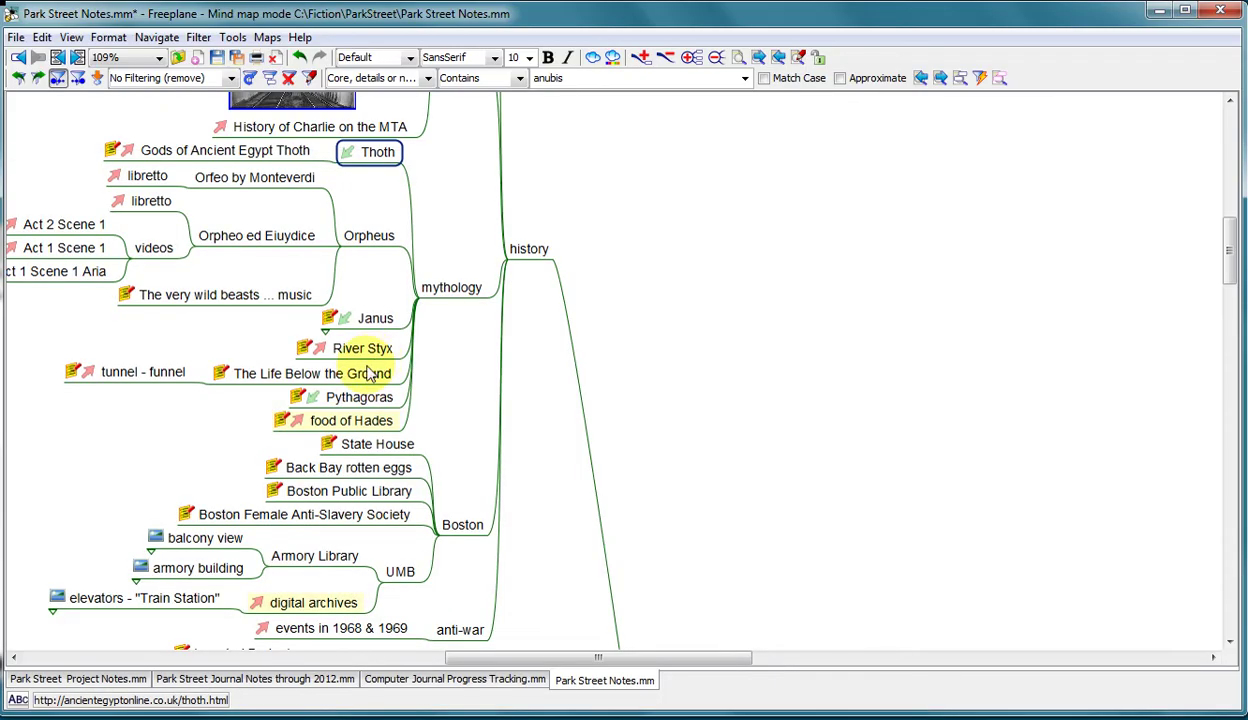
Step: Replace the search text with "orfeo" and find the next matching node after Gods of Ancient Egypt Thoth
click(235, 158)
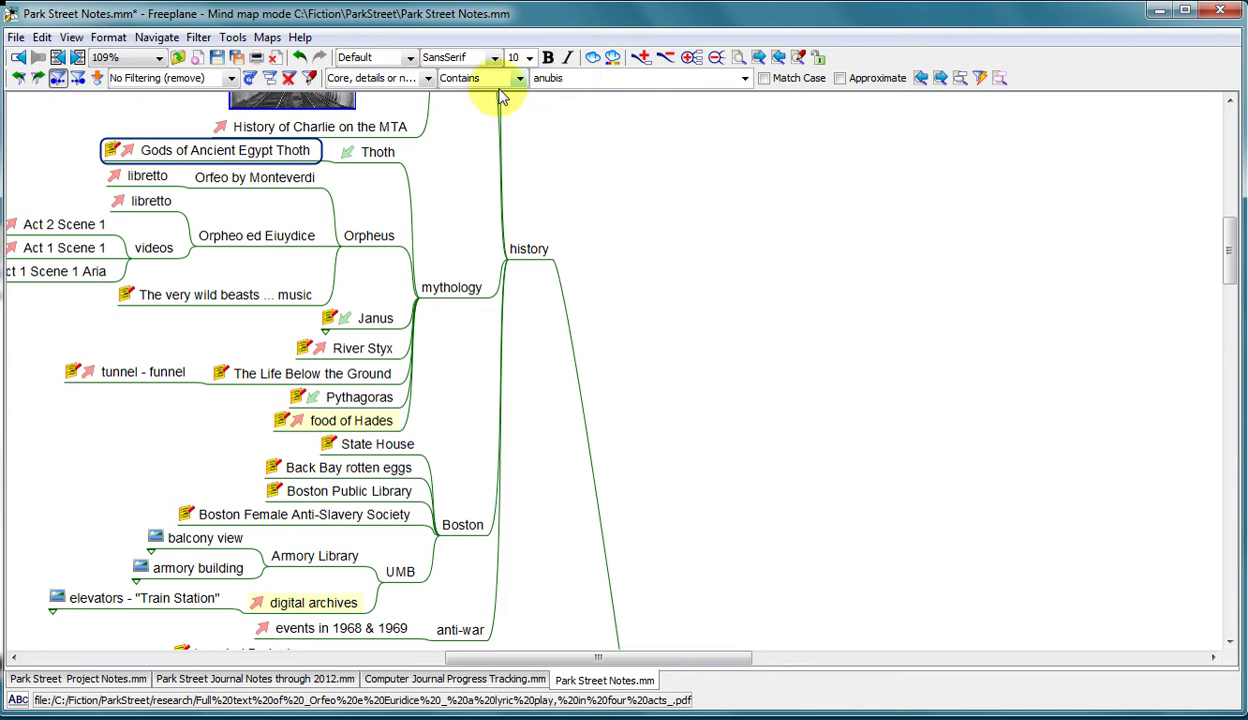
key(BackSpace)
key(BackSpace)
key(BackSpace)
text(orfeo)
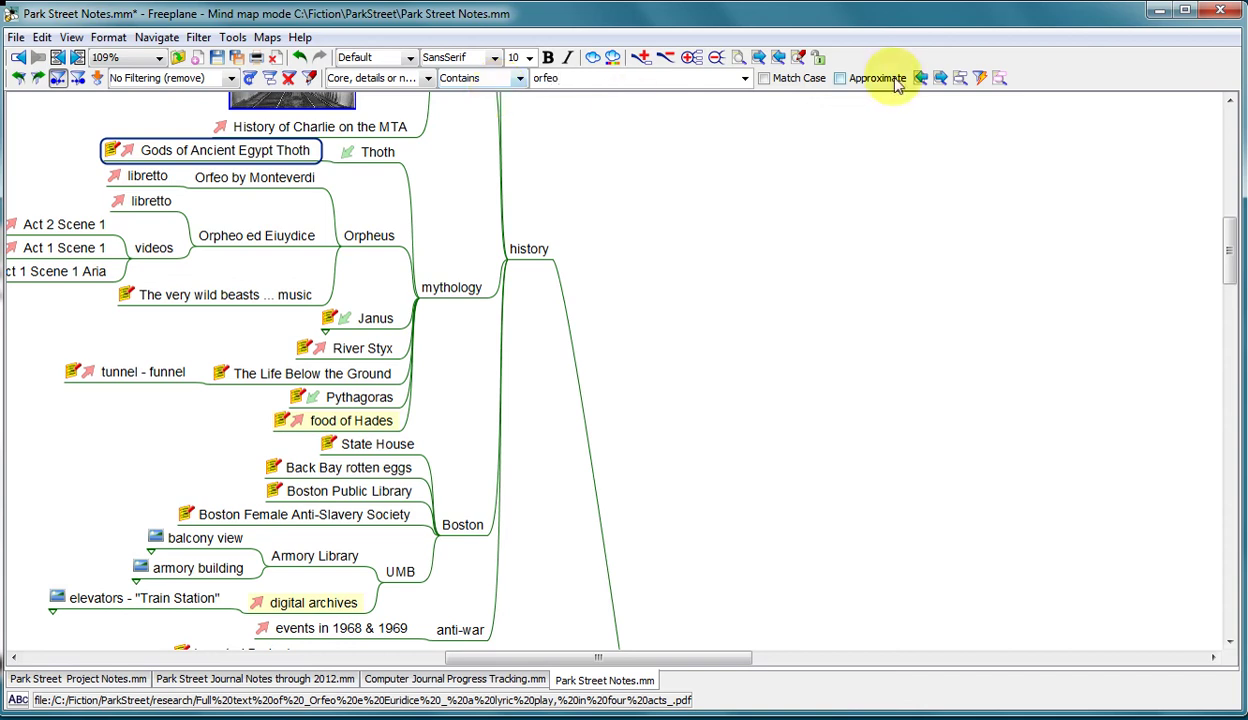
click(941, 79)
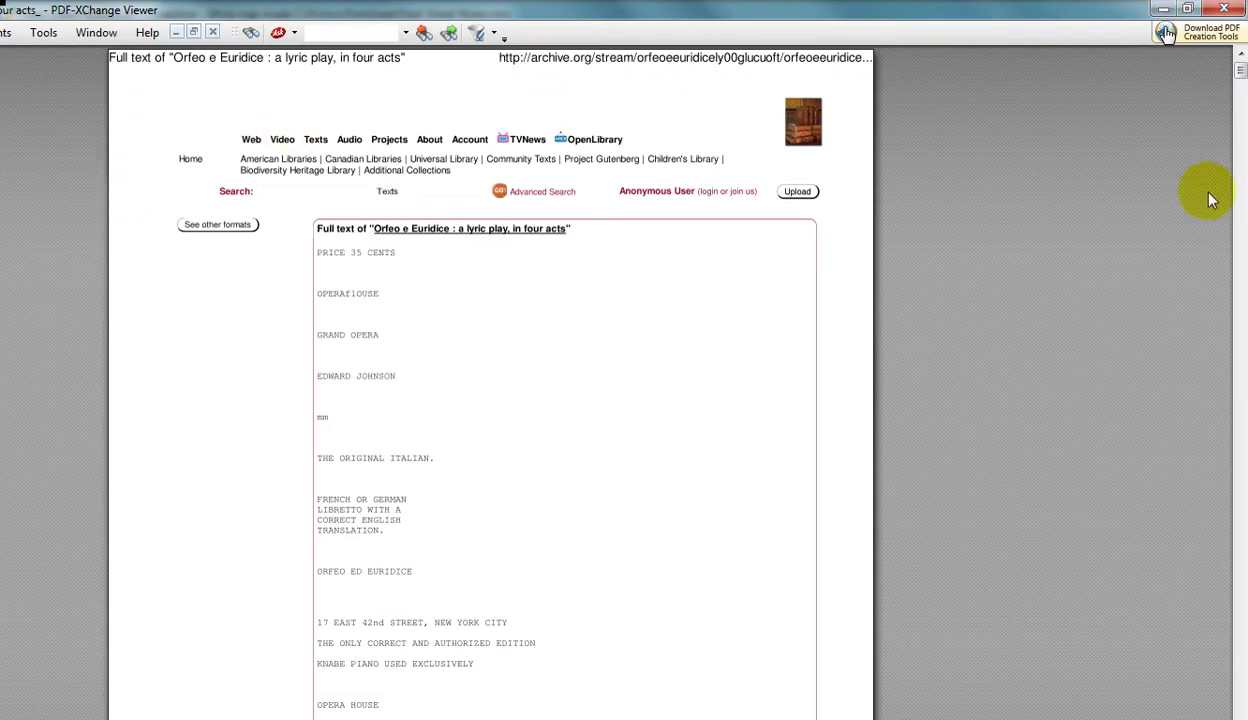
Step: Skim the opening pages of the Orfeo e Euridice libretto PDF and close the PDF viewer
scroll(1240, 209, down, 10)
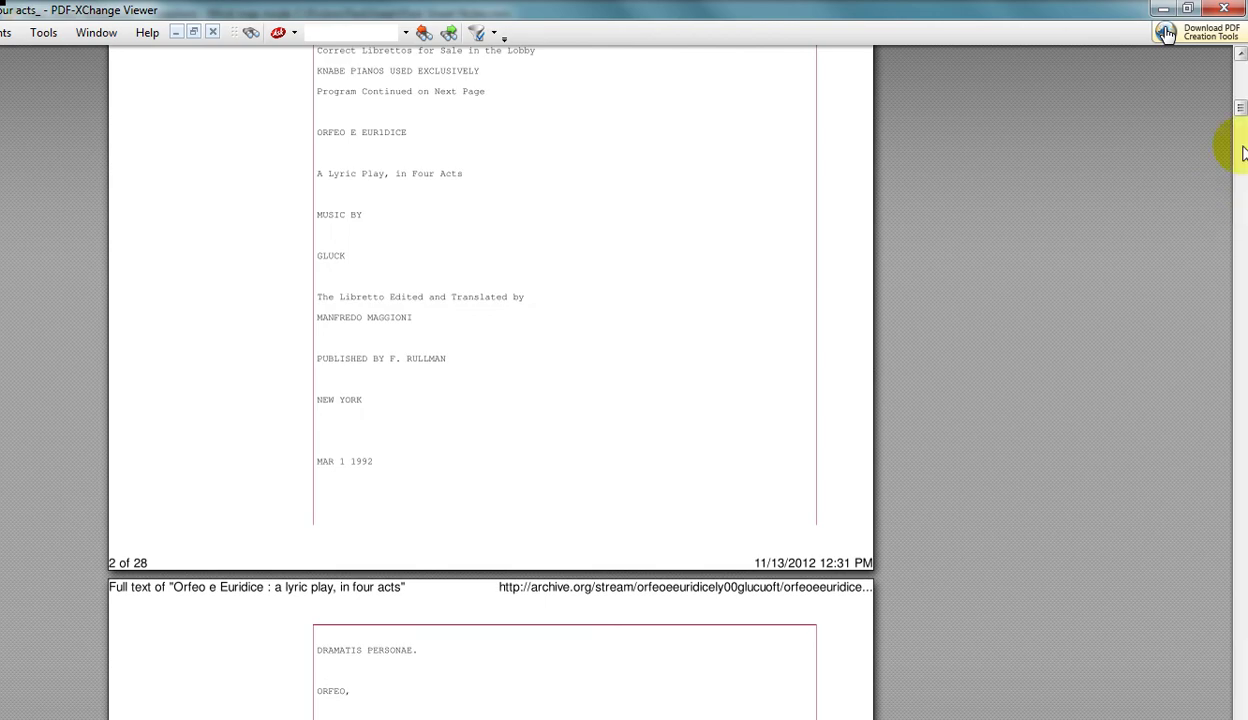
click(1237, 9)
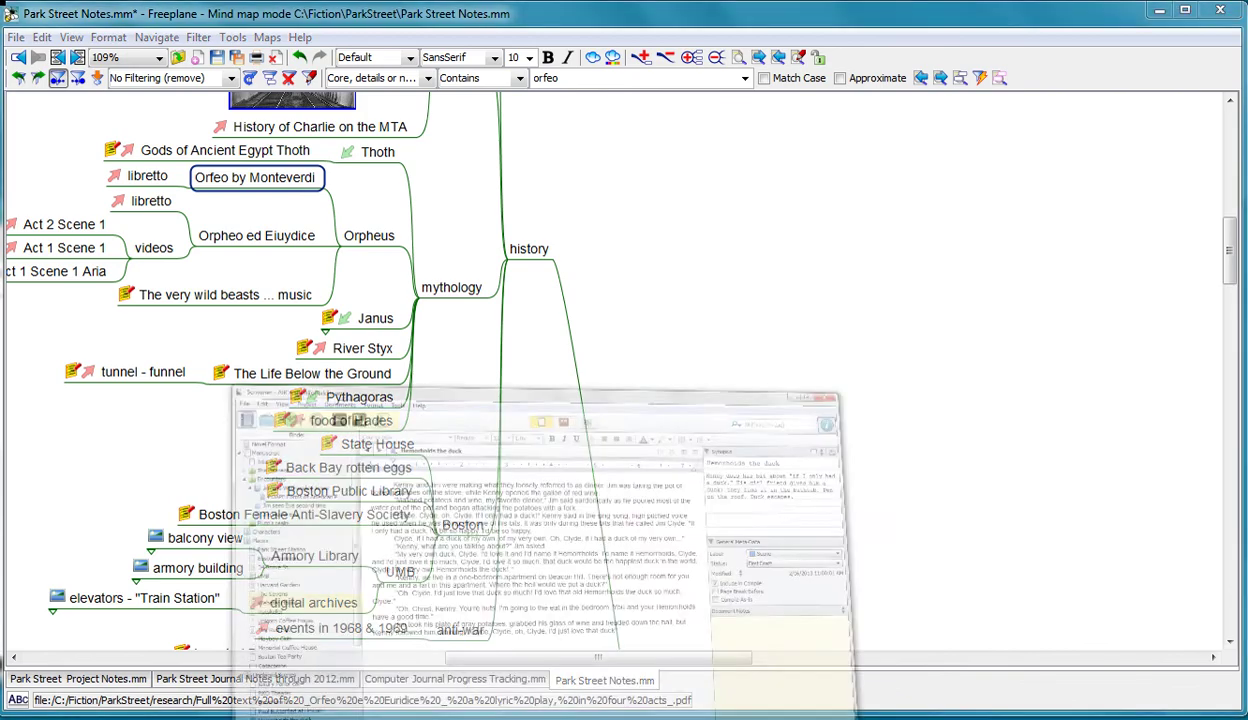
Step: Switch to the AllCarsRunToParkStreet project in Scrivener, search it for ".mm" and open the FOAPF Forms of American Prose Fiction document
key(alt+Tab)
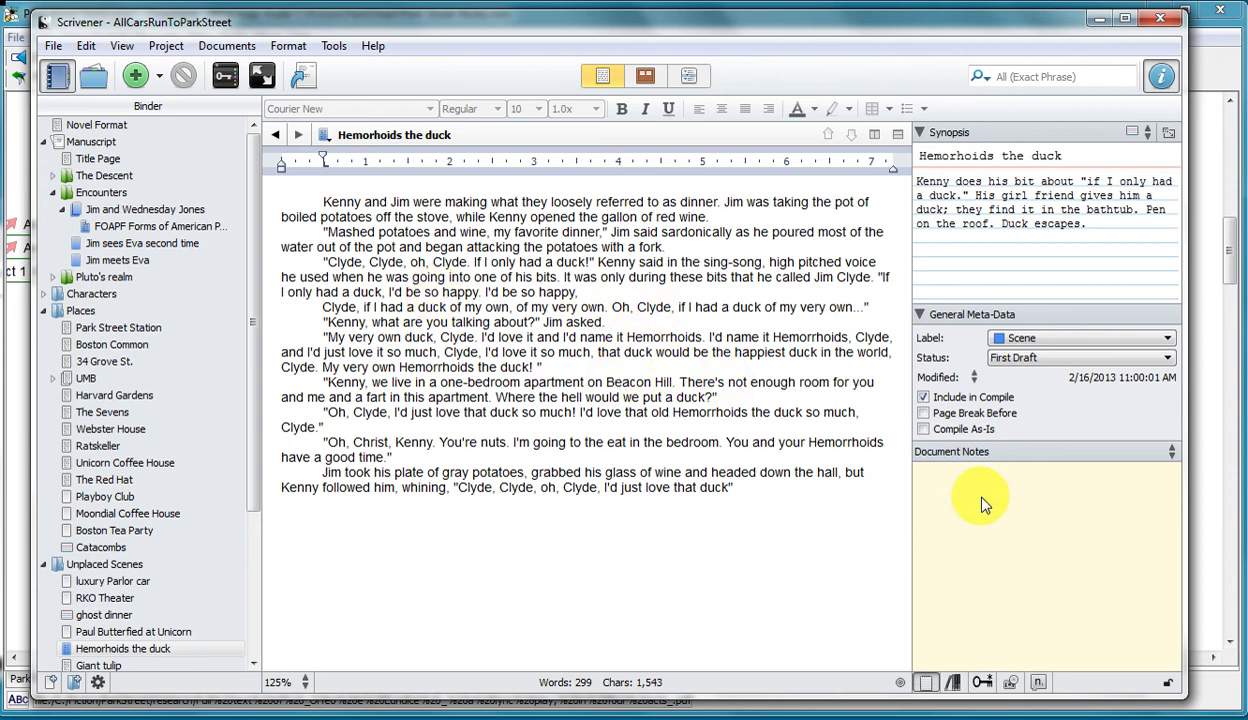
click(1078, 82)
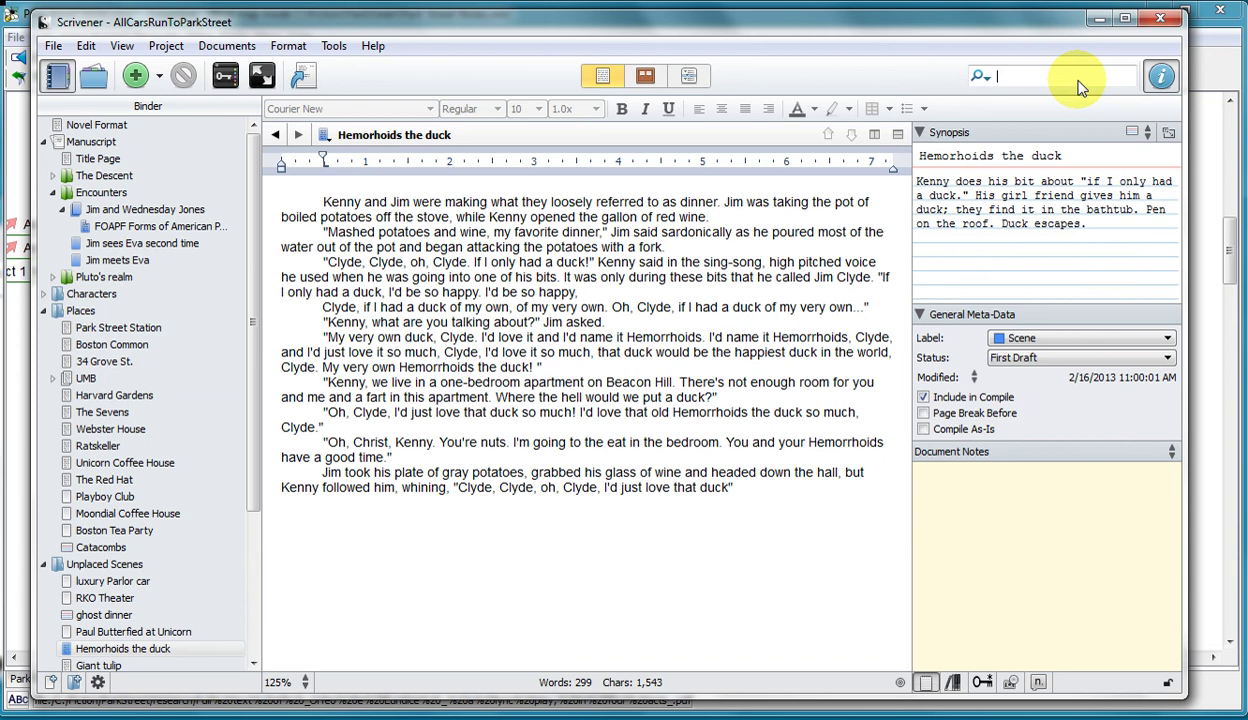
text(.mm)
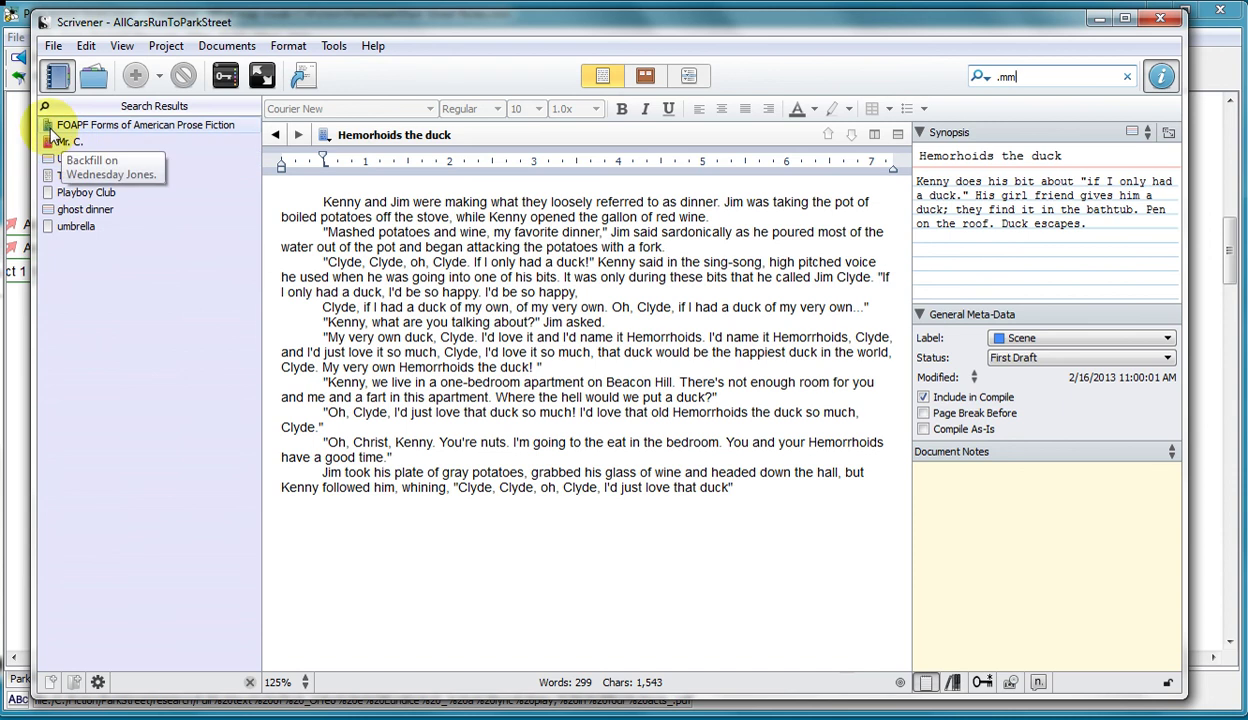
click(50, 127)
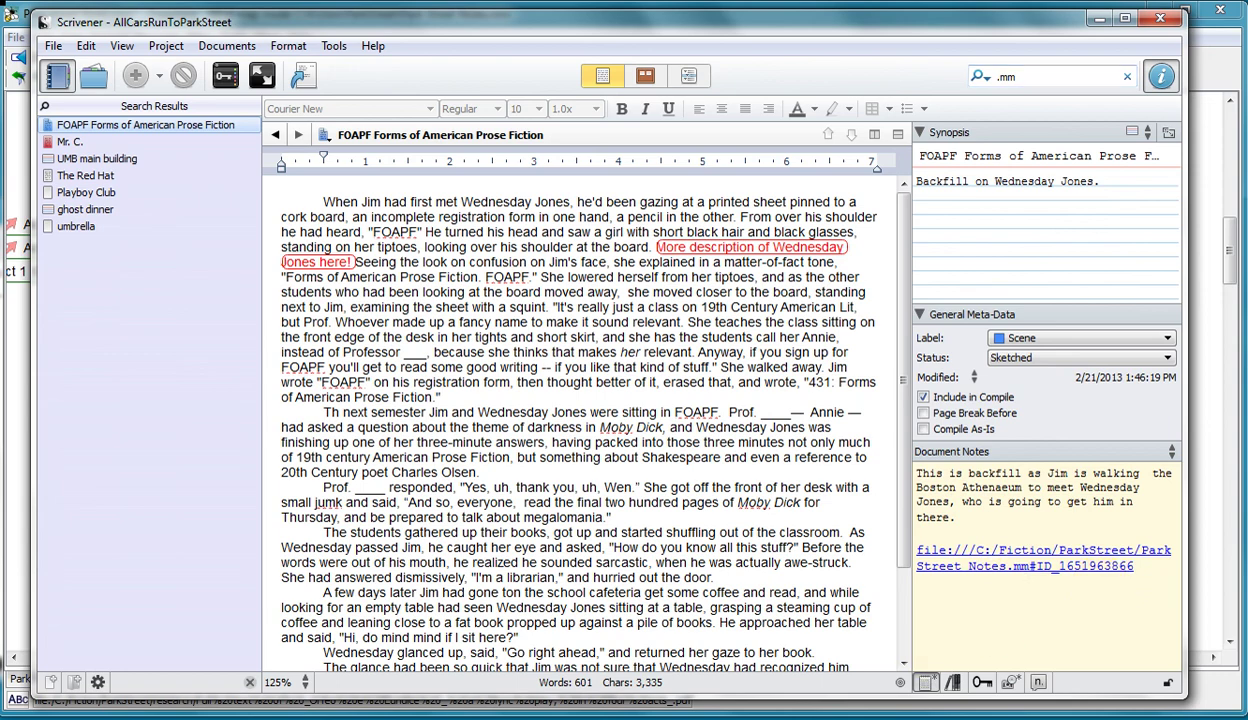
Step: Switch to the Park Street Notes map in Freeplane, look over the commands available for the history node, and return to Scrivener
click(1043, 557)
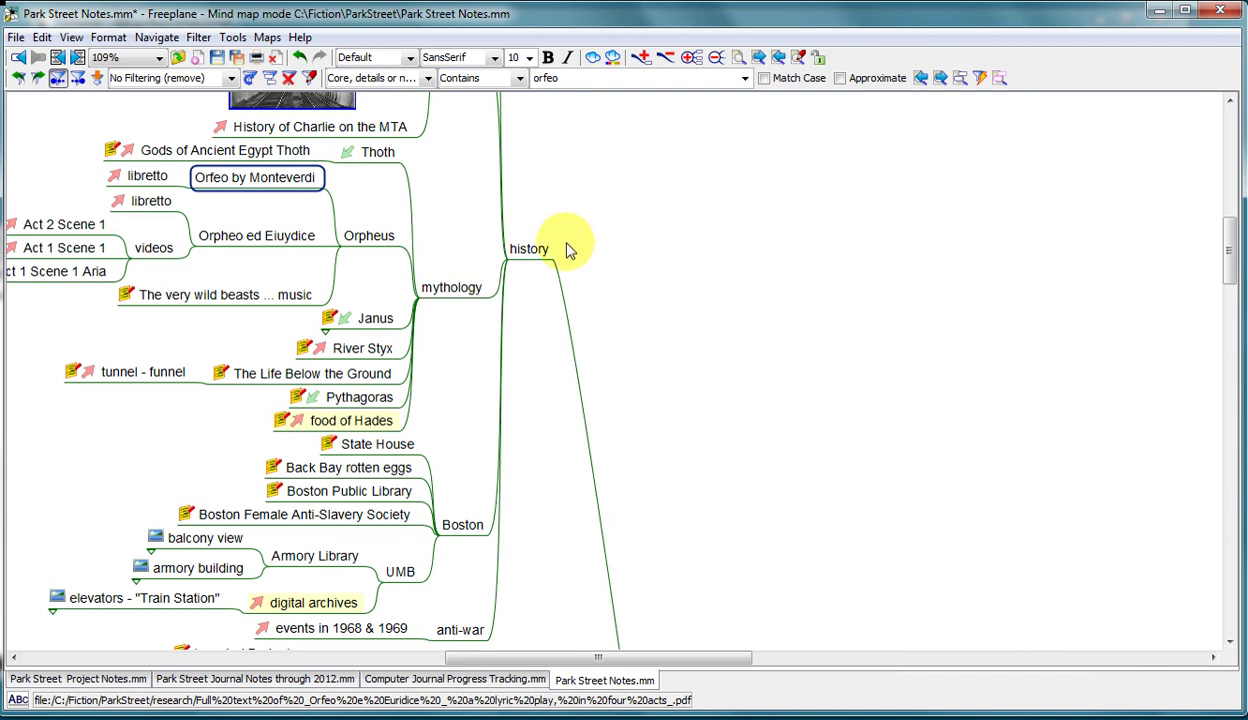
mouse_move(529, 258)
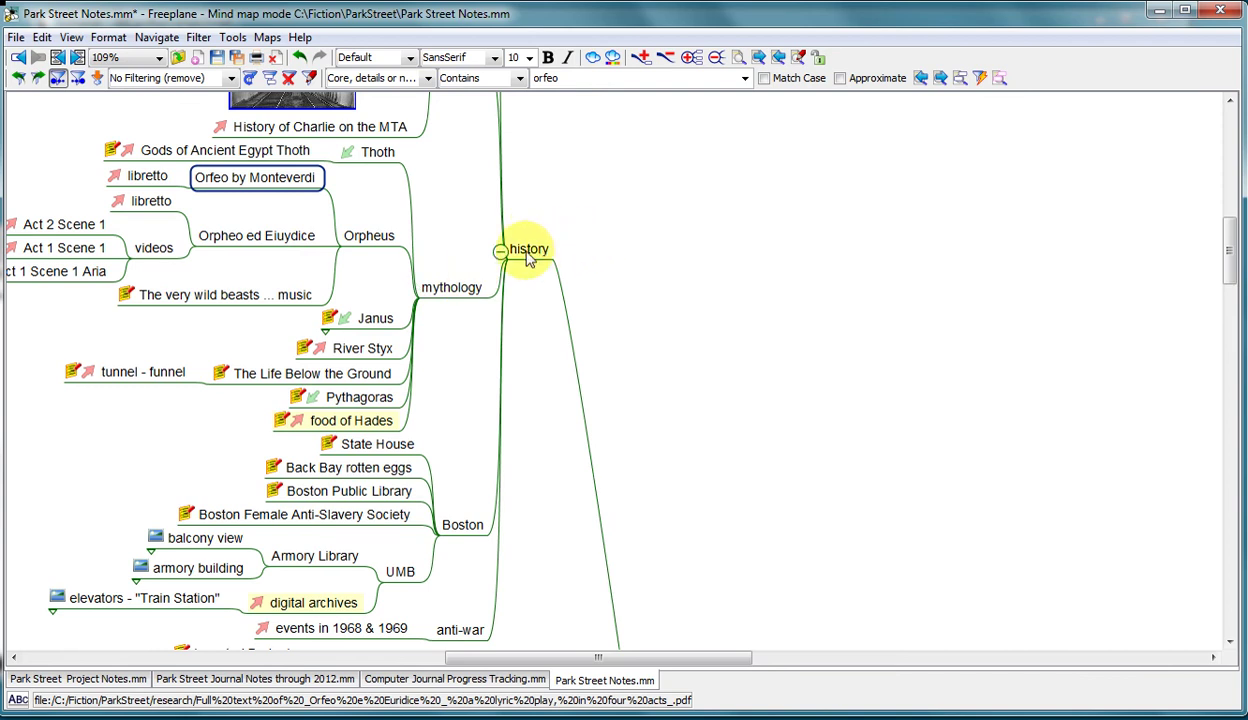
right_click(529, 255)
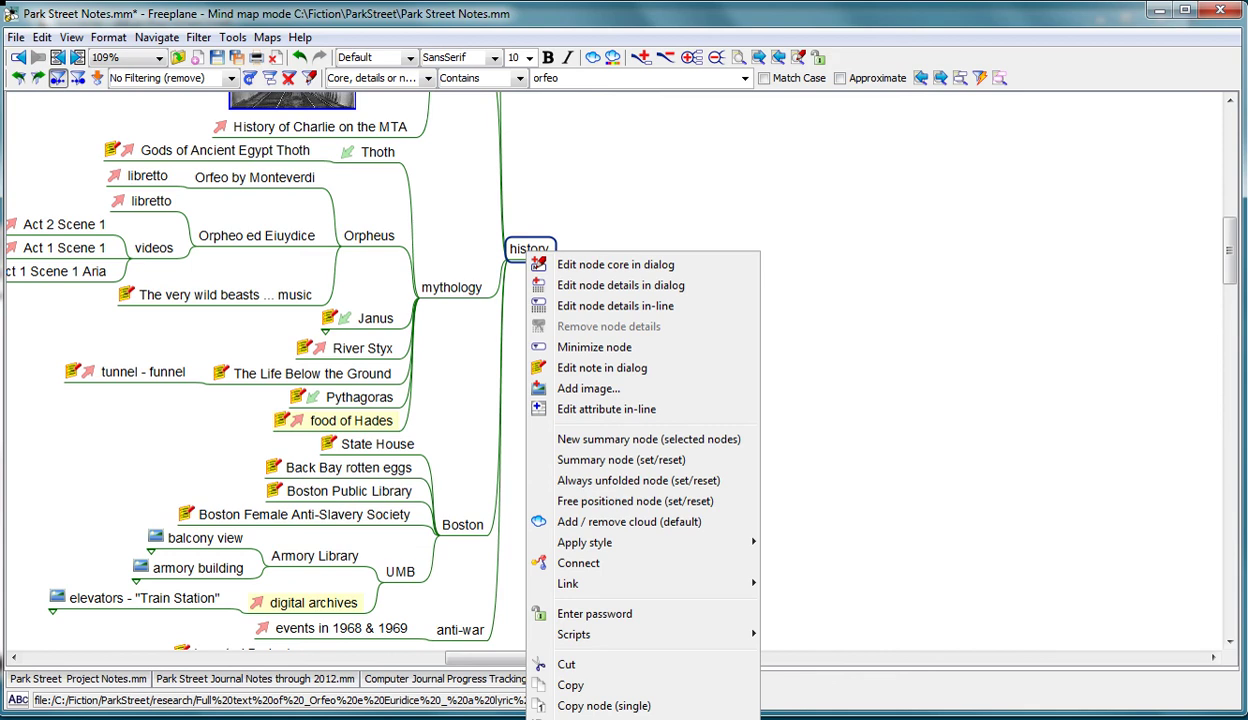
click(893, 541)
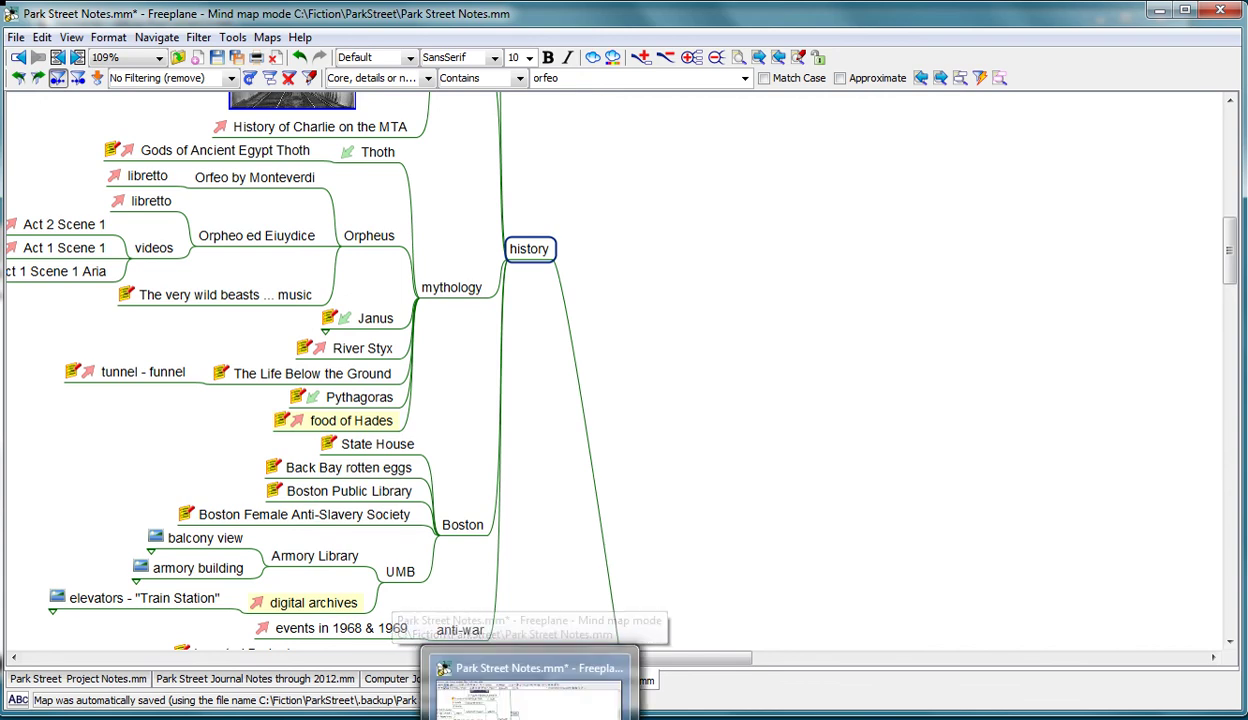
key(alt+Tab)
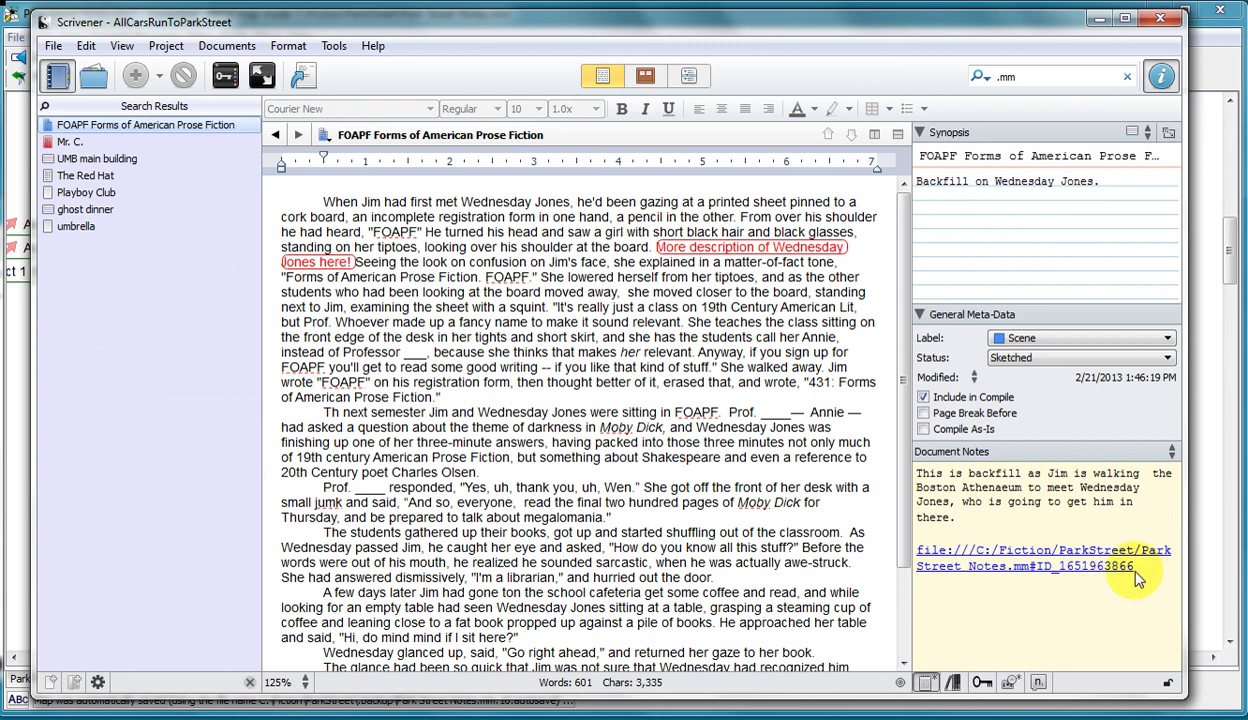
Step: Highlight the node ID at the end of the Document Notes link and follow the link to the Park Street Notes map in Freeplane
drag(1136, 571, 1039, 570)
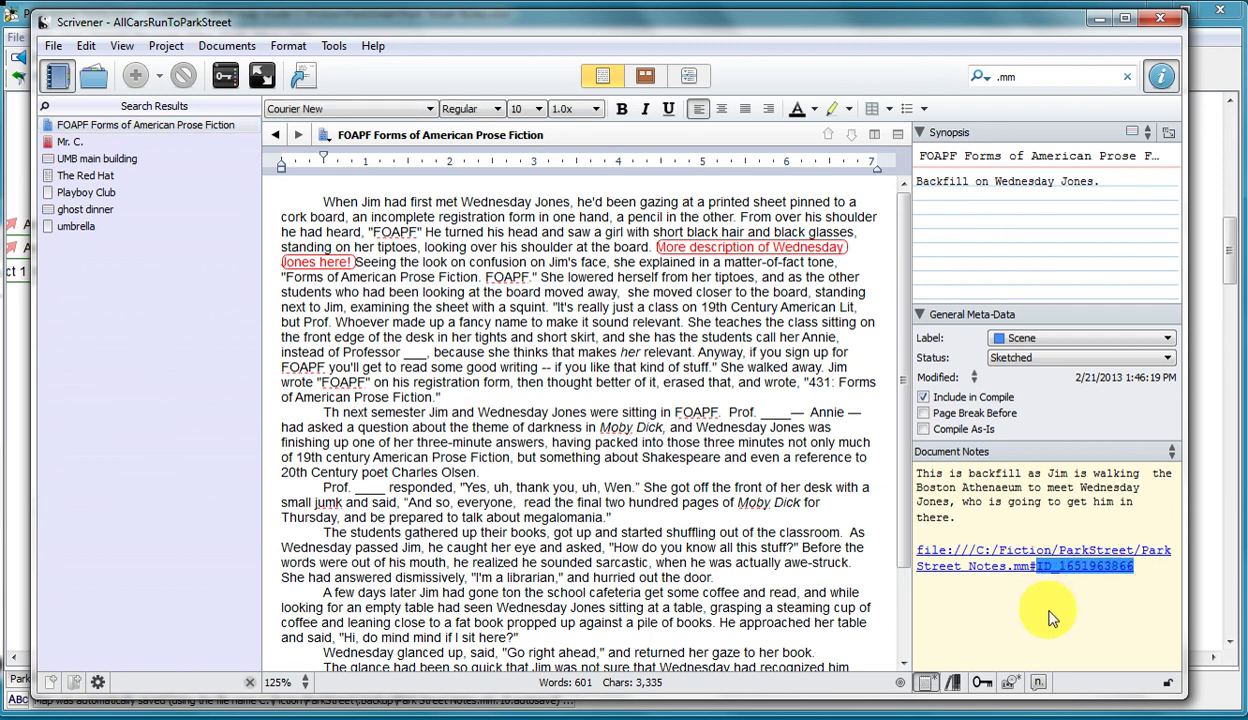
click(1033, 612)
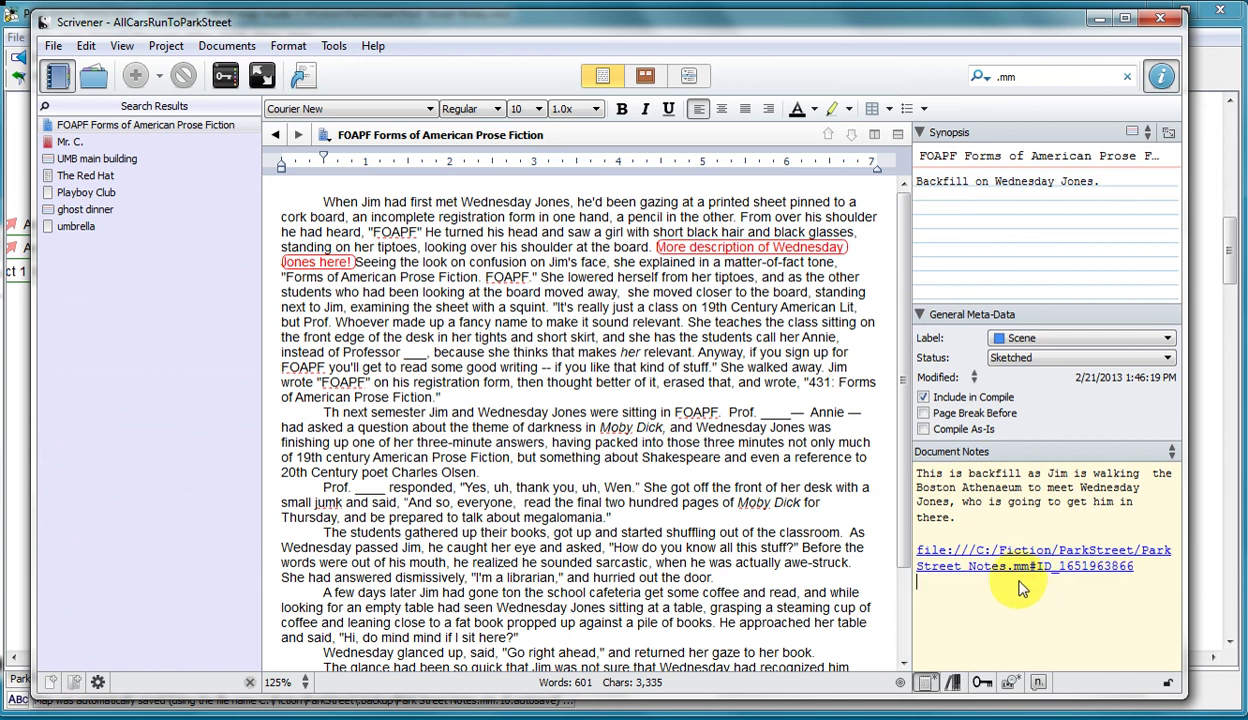
click(1021, 572)
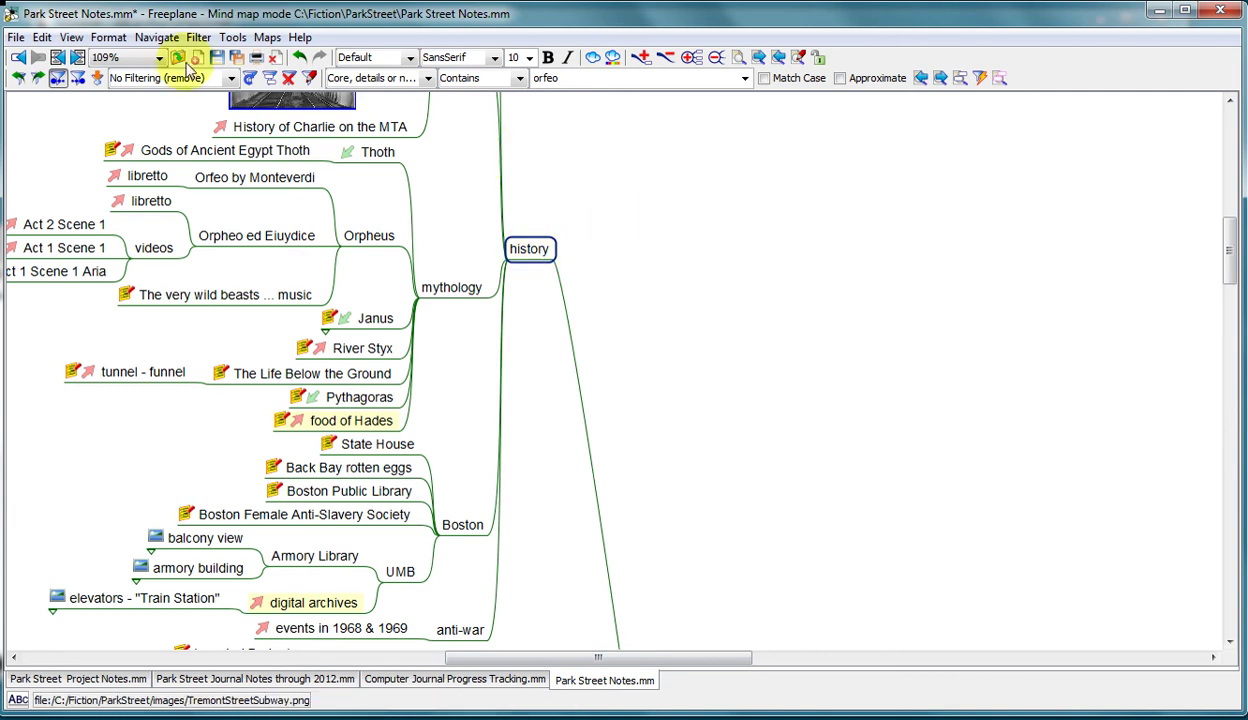
click(156, 37)
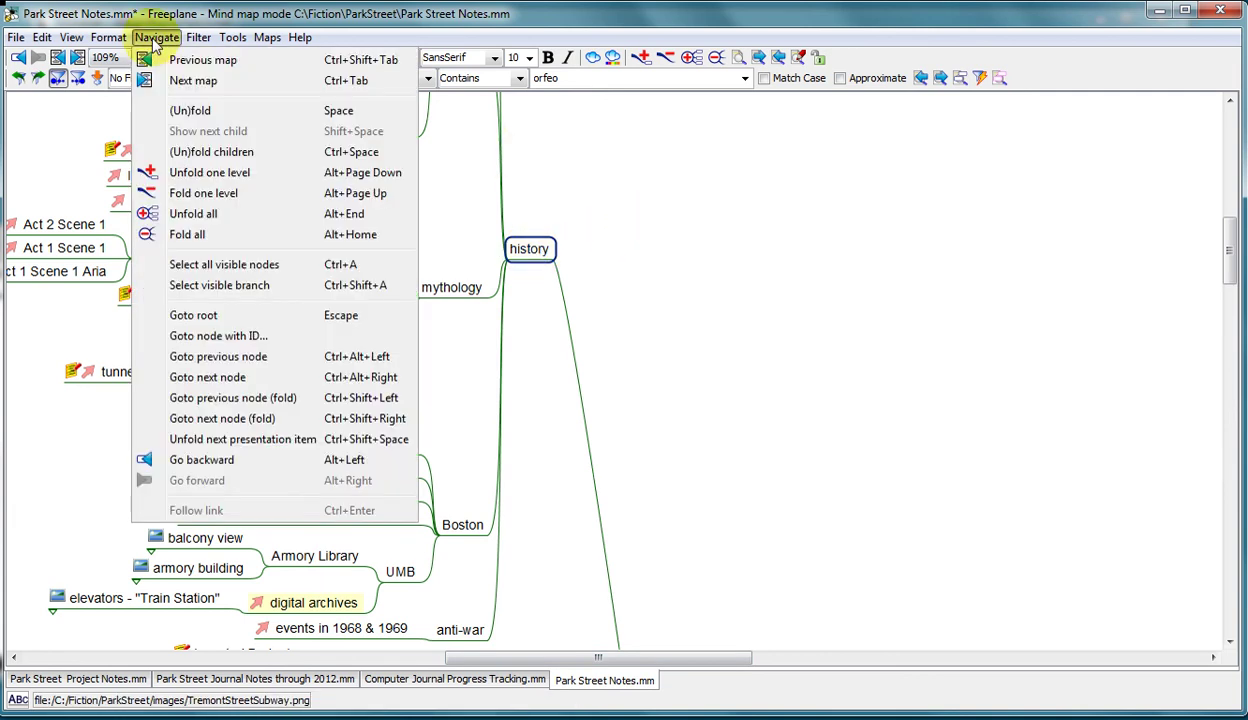
click(222, 336)
key(ctrl+v)
click(489, 281)
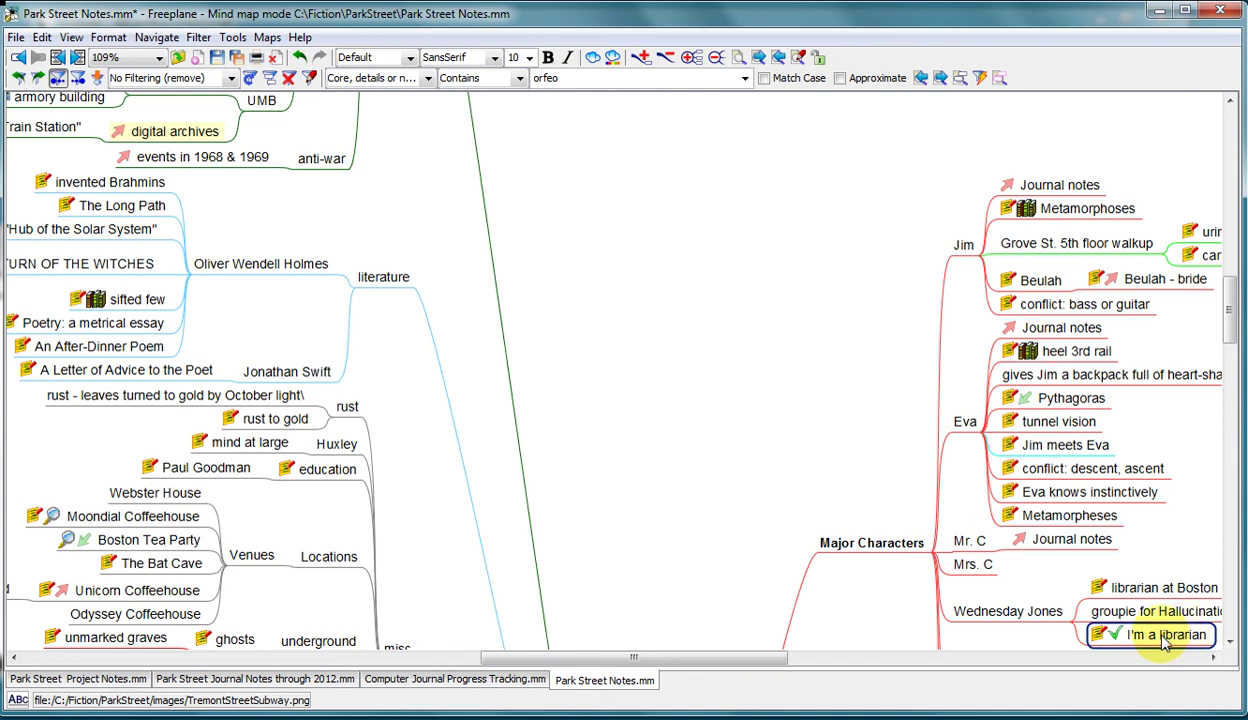
Step: Read the note of the "I'm a librarian" node, hide the note, and switch back to Scrivener
key(ctrl+greater)
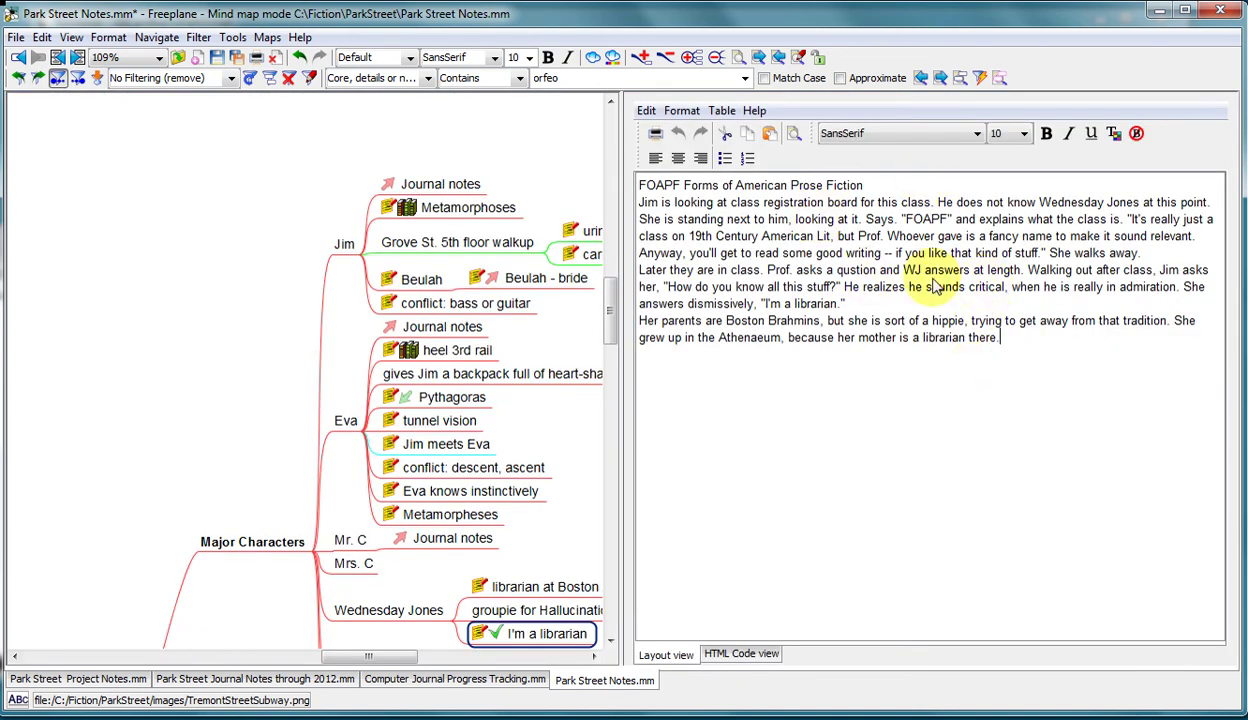
key(ctrl+greater)
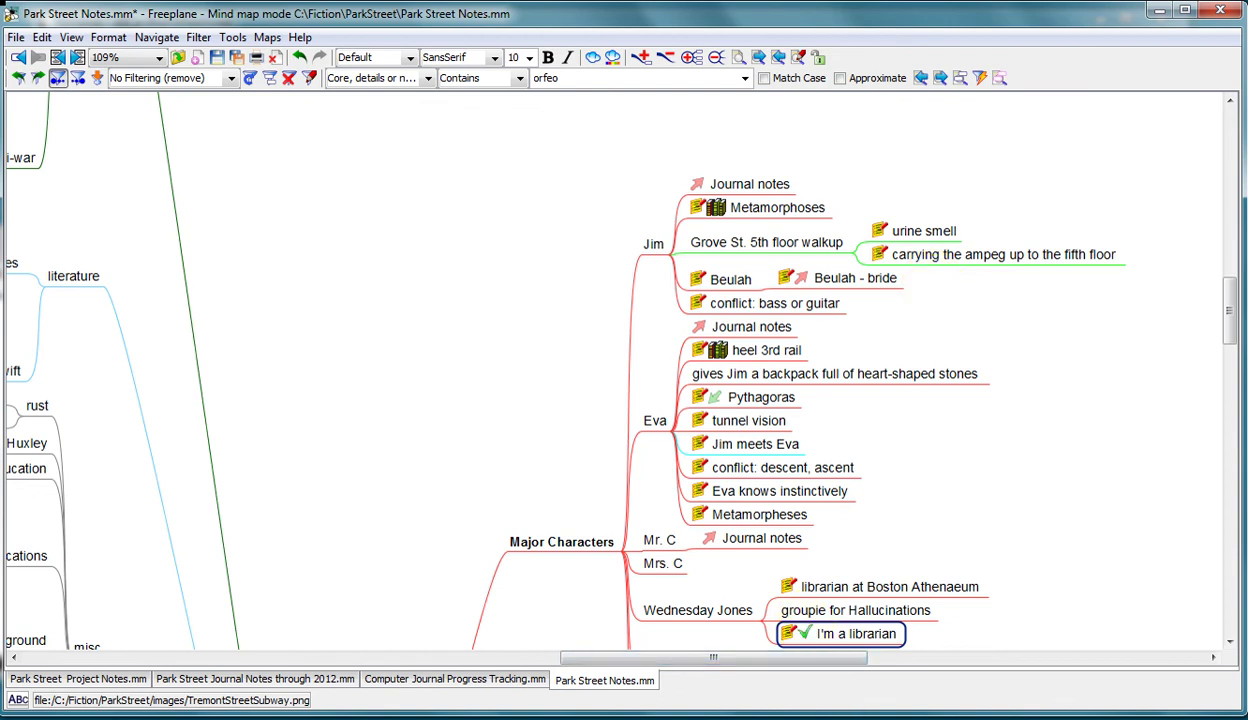
key(alt+Tab)
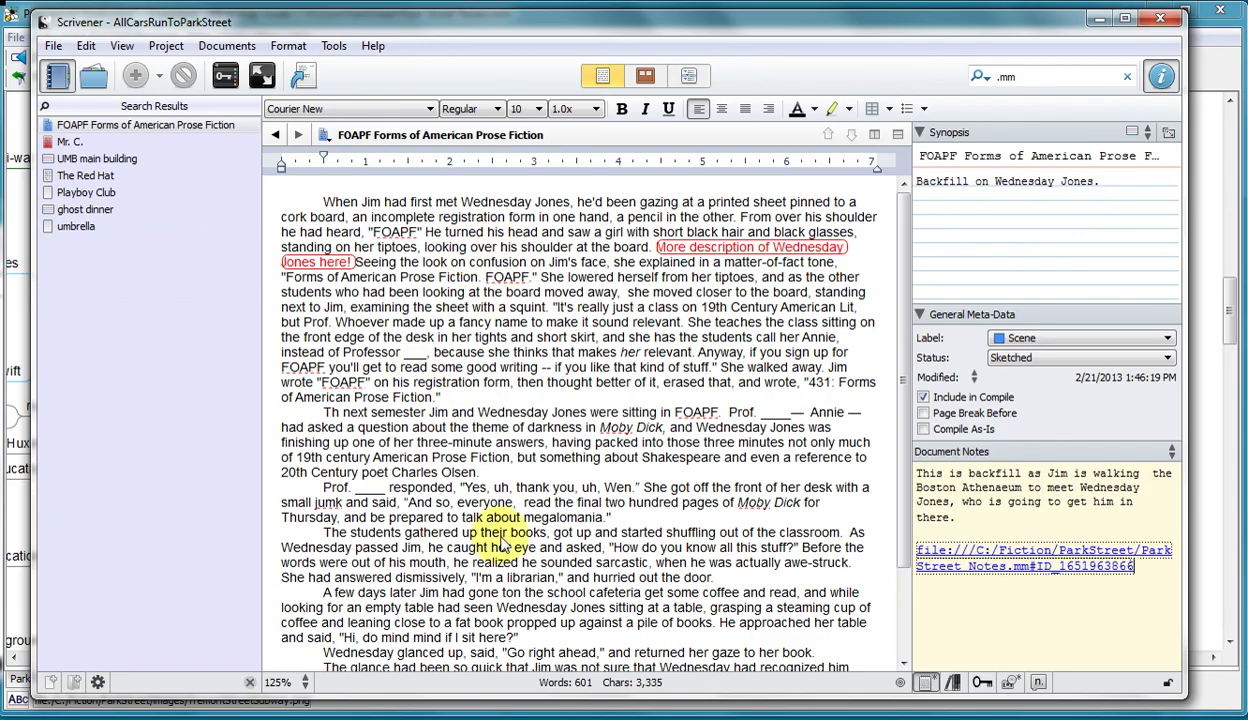